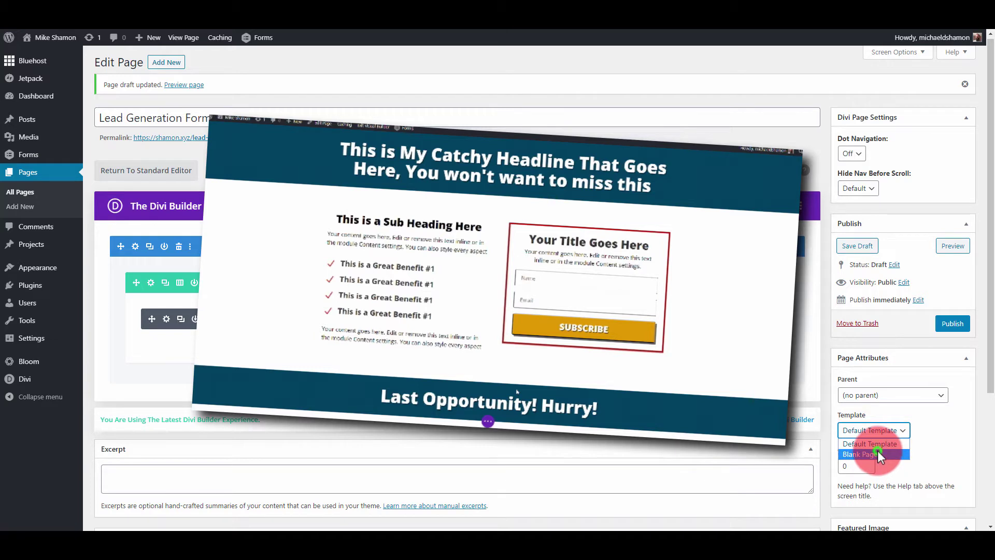
Publish the Lead Generation Form page with the Blank Page template and edit it in the visual builder.
{"action": "left_click", "coordinate": [878, 450]}
{"action": "left_click", "coordinate": [944, 326]}
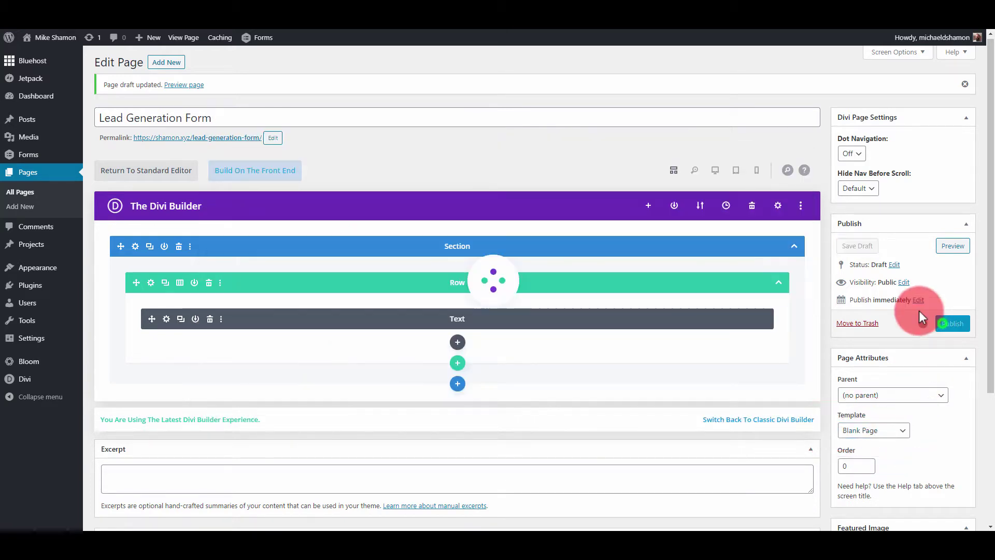
{"action": "left_click", "coordinate": [184, 40]}
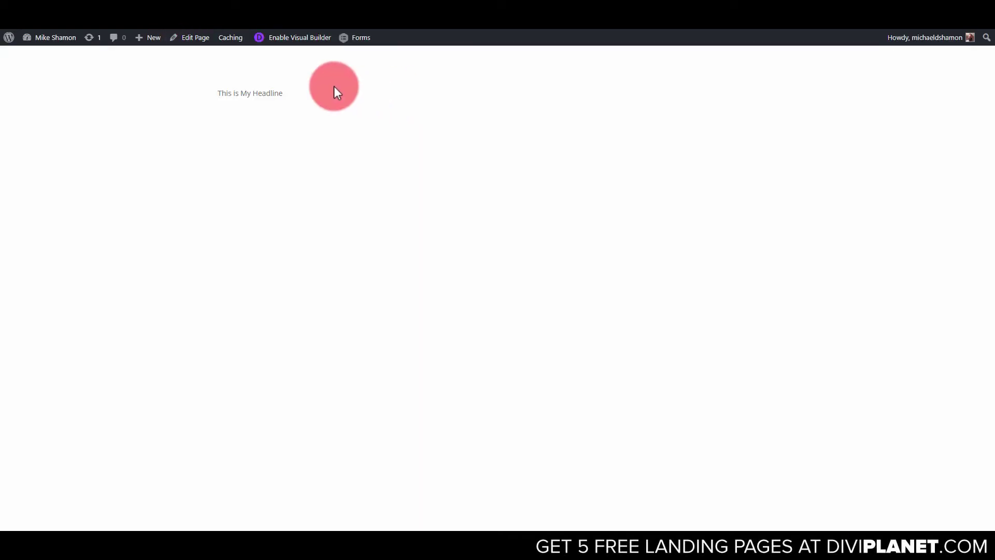
{"action": "left_click", "coordinate": [289, 38]}
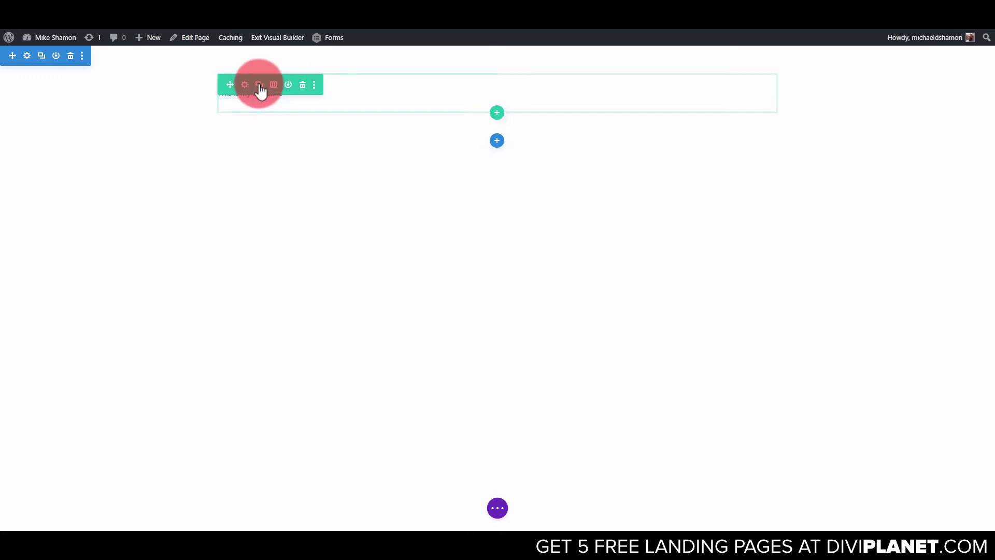
Replace the headline text with 'This is My Catchy Headline That Goes Here, You won't want to miss this'.
{"action": "left_click", "coordinate": [479, 93]}
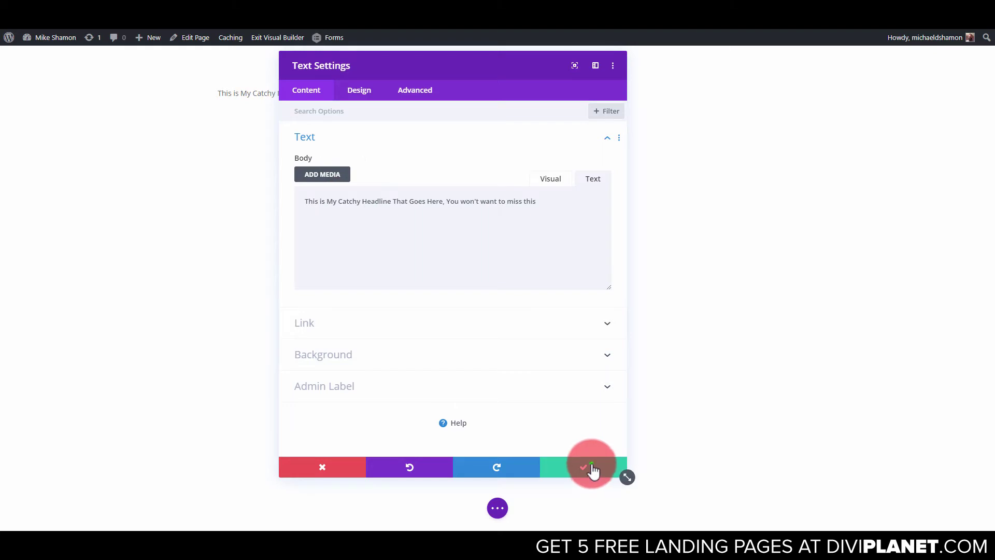
{"action": "left_click", "coordinate": [590, 469]}
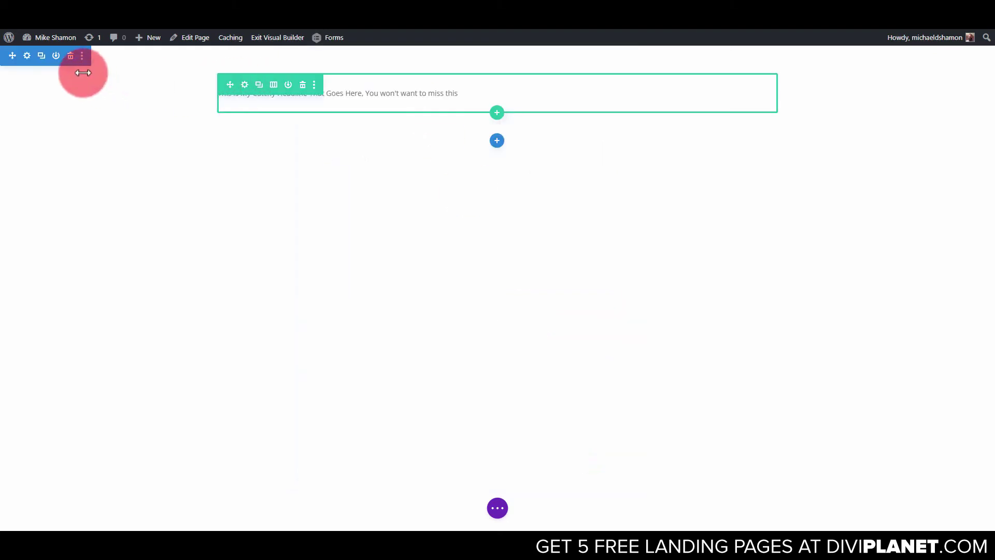
Set the headline section's background colour to dark teal #004566.
{"action": "left_click", "coordinate": [29, 56]}
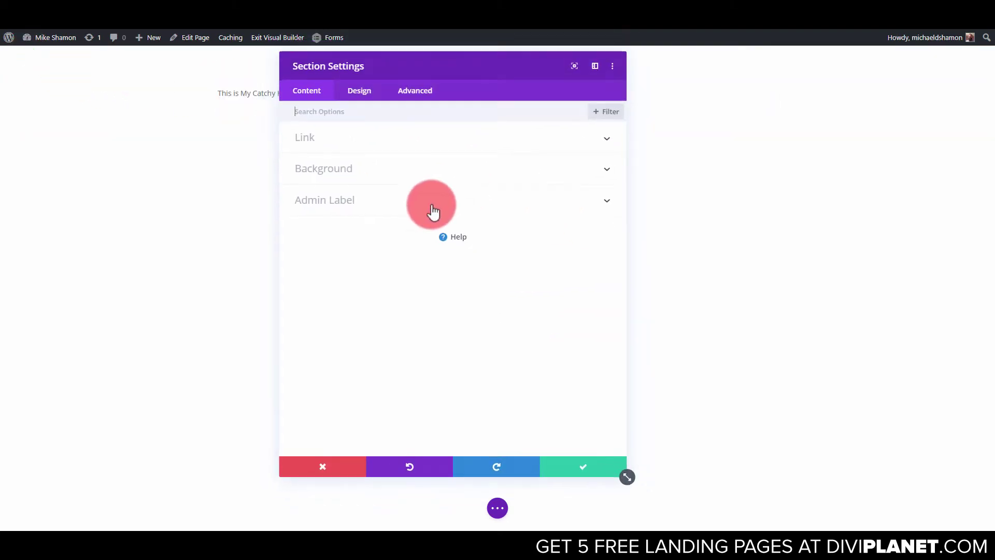
{"action": "left_click", "coordinate": [342, 168]}
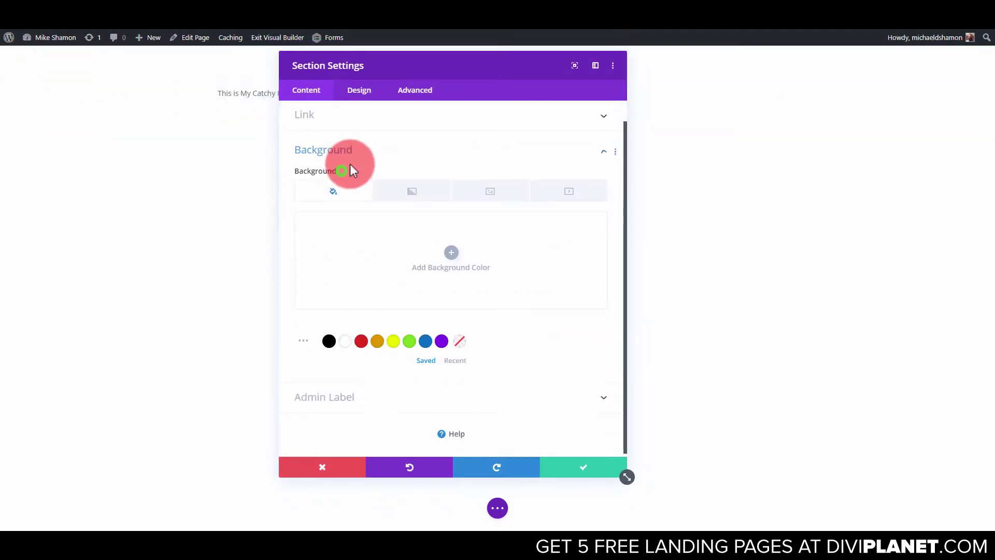
{"action": "left_click", "coordinate": [428, 338]}
{"action": "left_click", "coordinate": [400, 285]}
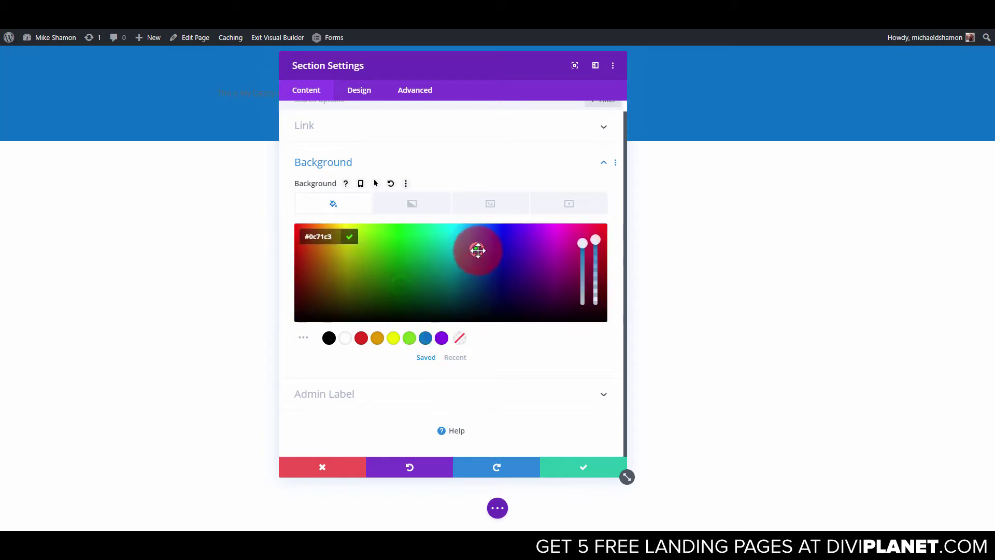
{"action": "mouse_move", "coordinate": [478, 250]}
{"action": "left_mouse_down"}
{"action": "mouse_move", "coordinate": [486, 254]}
{"action": "mouse_move", "coordinate": [484, 284]}
{"action": "mouse_move", "coordinate": [465, 273]}
{"action": "mouse_move", "coordinate": [471, 284]}
{"action": "left_mouse_up"}
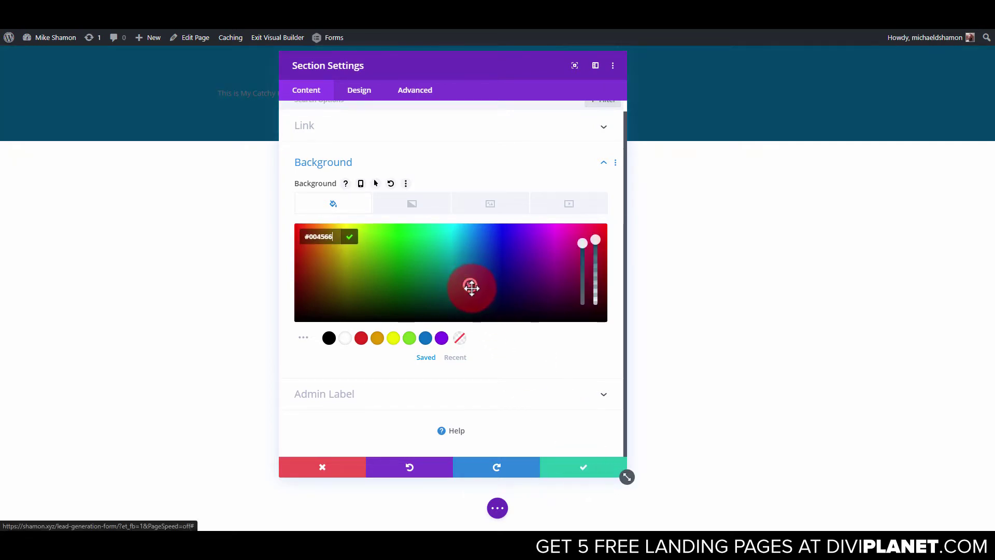
Make the headline text white, Ultra Bold and 54px.
{"action": "left_click", "coordinate": [594, 469]}
{"action": "left_click", "coordinate": [479, 92]}
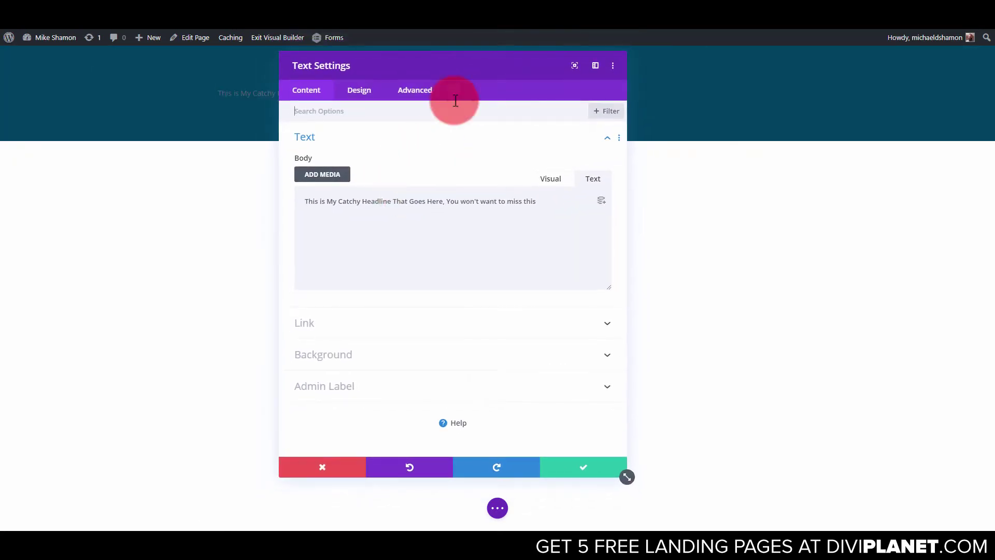
{"action": "left_click", "coordinate": [367, 89]}
{"action": "left_click_drag", "start_coordinate": [480, 65], "coordinate": [768, 63]}
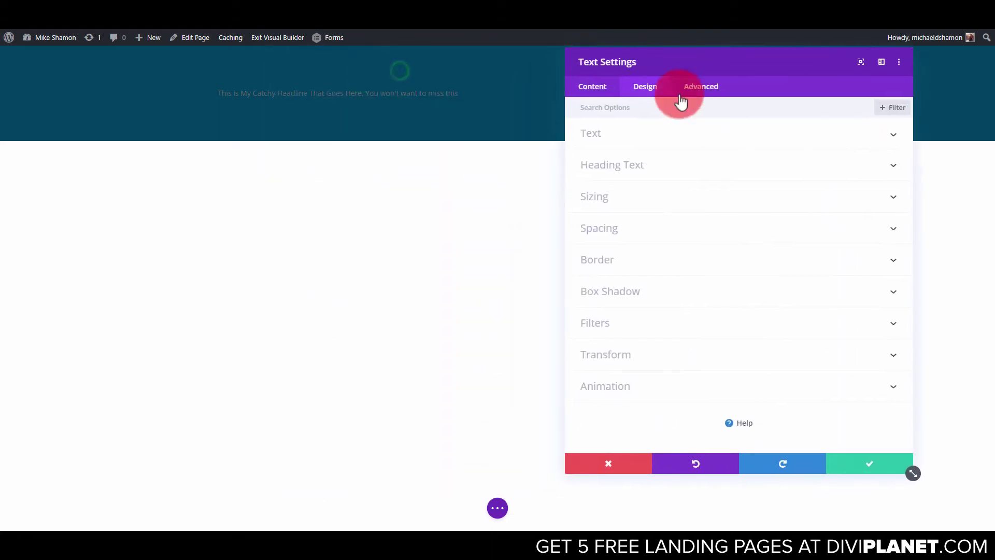
{"action": "left_click", "coordinate": [638, 128]}
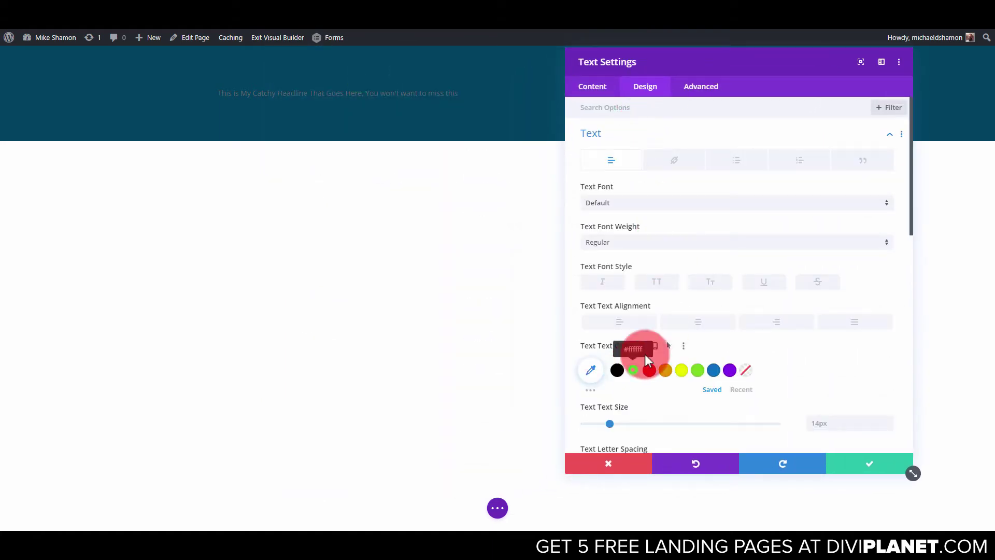
{"action": "left_click", "coordinate": [632, 369]}
{"action": "left_click", "coordinate": [618, 239]}
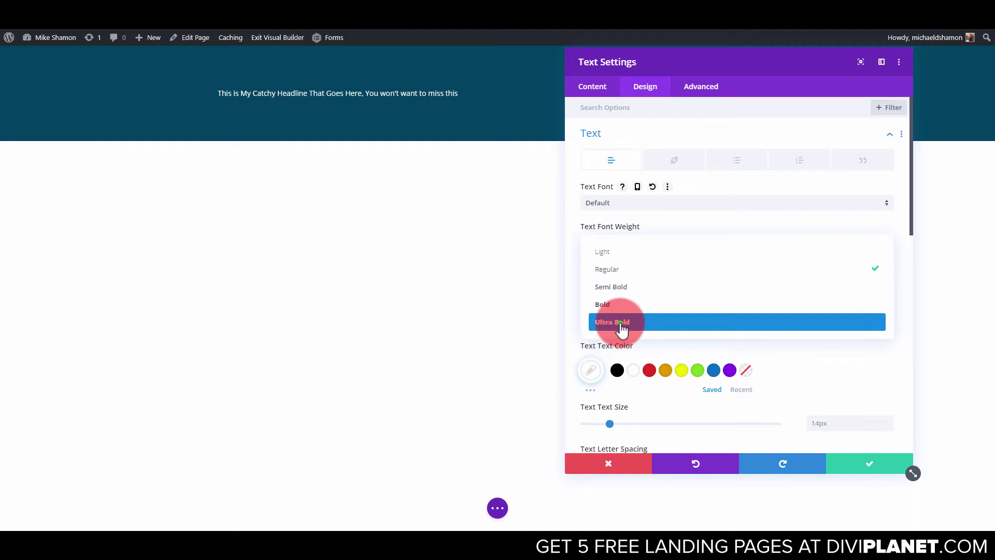
{"action": "left_click", "coordinate": [620, 327]}
{"action": "scroll", "coordinate": [754, 368], "scroll_direction": "down", "scroll_amount": 2}
{"action": "scroll", "coordinate": [754, 368], "scroll_direction": "down", "scroll_amount": 2}
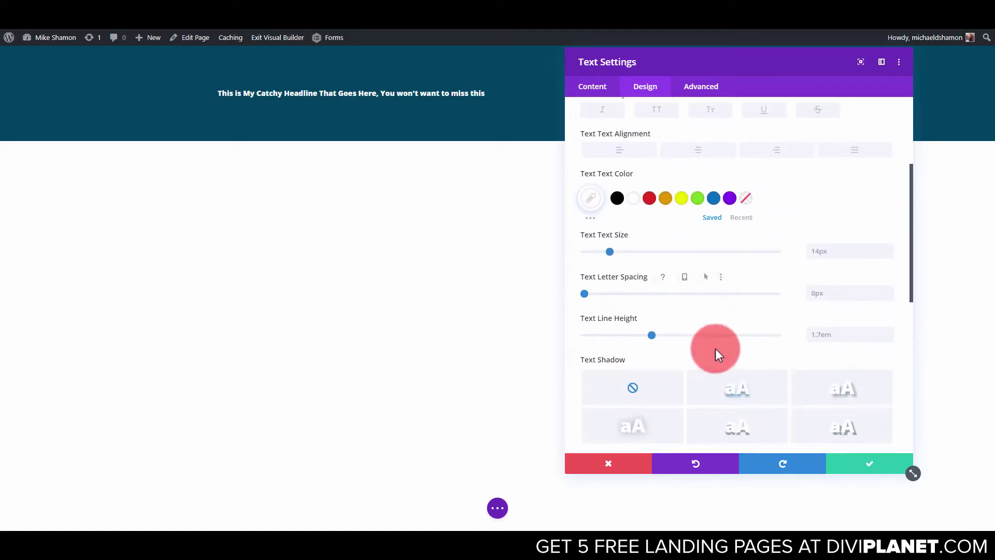
{"action": "left_click_drag", "start_coordinate": [609, 252], "coordinate": [687, 256]}
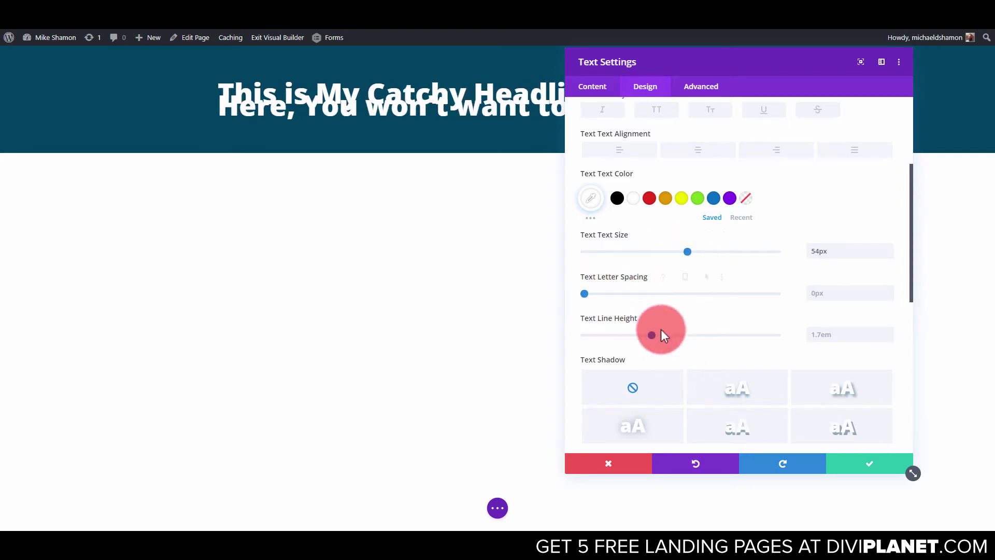
Set the headline line height to 1.1em and add a subtle drop shadow with reduced offsets.
{"action": "left_click_drag", "start_coordinate": [652, 335], "coordinate": [596, 336]}
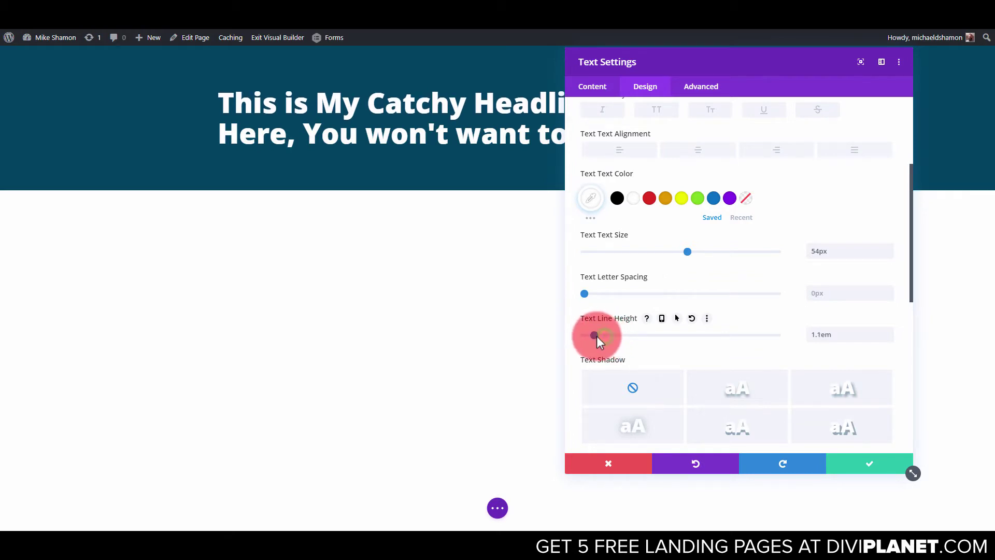
{"action": "scroll", "coordinate": [709, 350], "scroll_direction": "down", "scroll_amount": 2}
{"action": "left_click", "coordinate": [860, 345]}
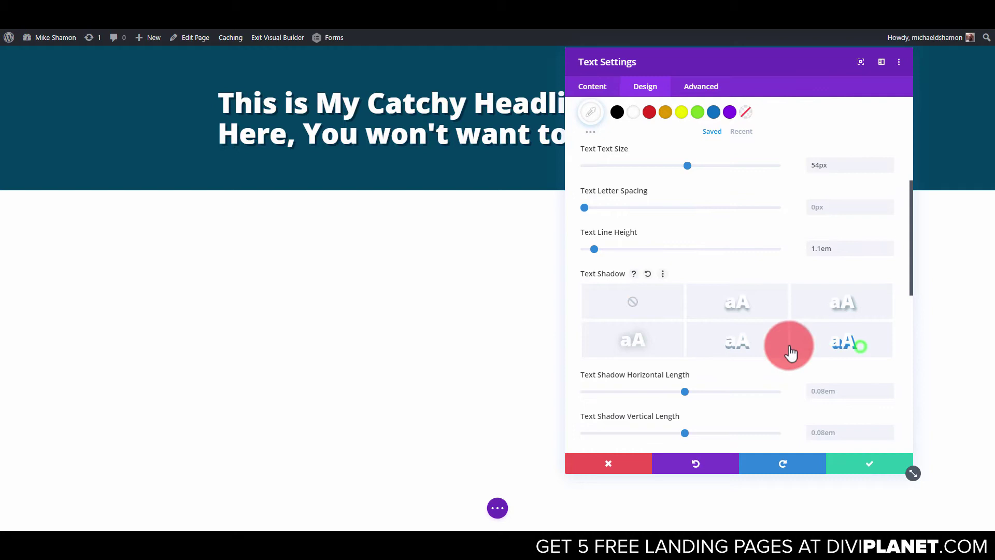
{"action": "left_click", "coordinate": [887, 394]}
{"action": "left_click", "coordinate": [888, 394]}
{"action": "left_click", "coordinate": [888, 395]}
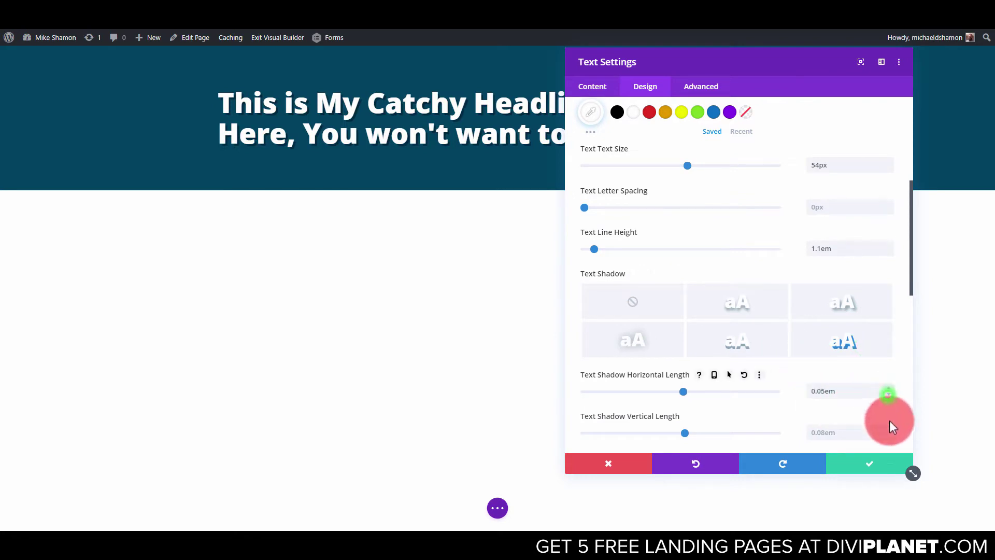
{"action": "left_click", "coordinate": [889, 436]}
{"action": "left_click", "coordinate": [889, 437]}
{"action": "left_click", "coordinate": [888, 436]}
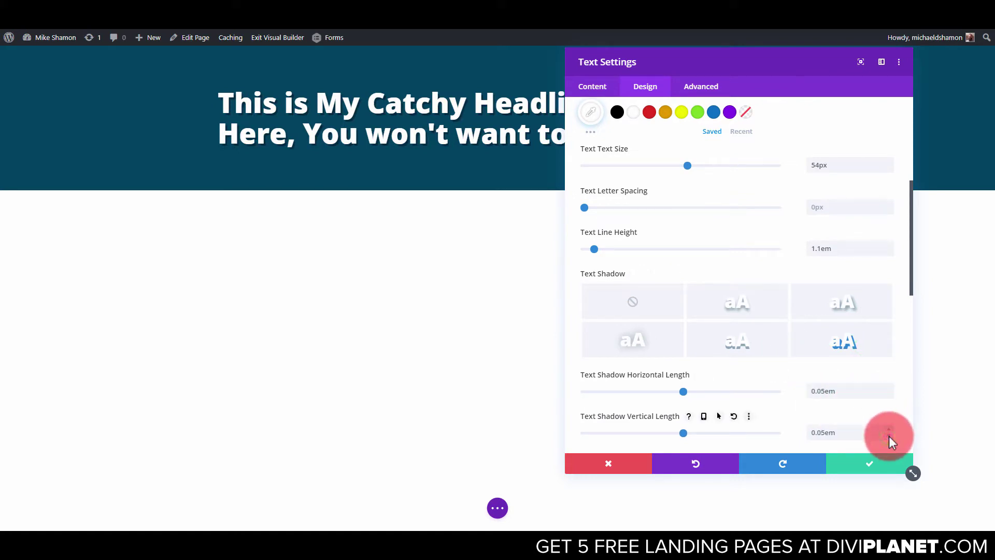
{"action": "left_click", "coordinate": [884, 465]}
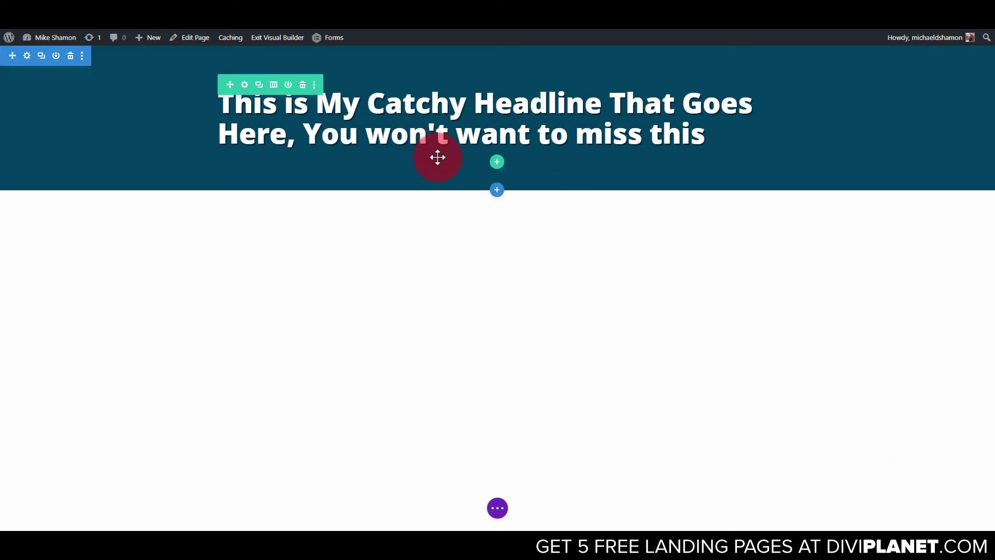
Center-align the headline text and save it.
{"action": "left_click", "coordinate": [473, 95]}
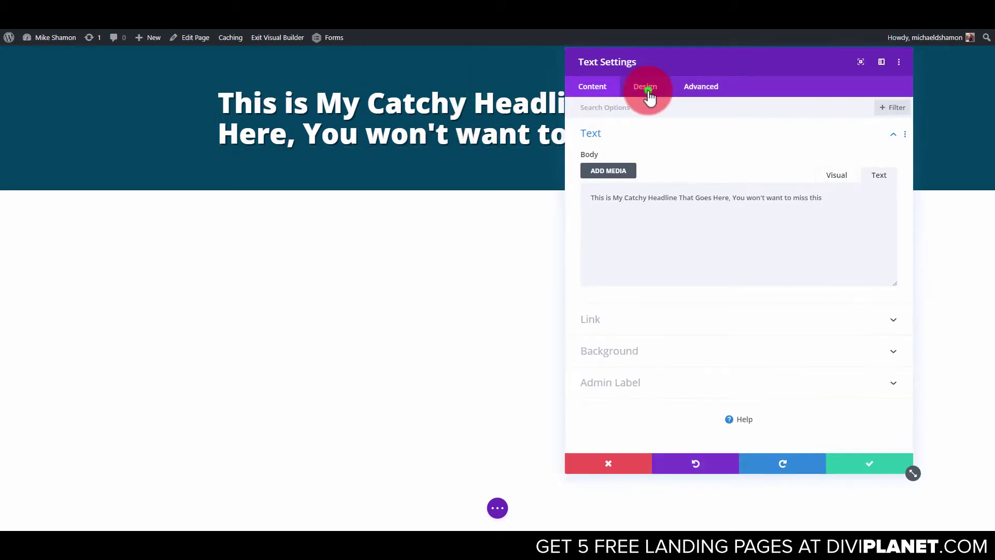
{"action": "left_click", "coordinate": [645, 87]}
{"action": "left_click", "coordinate": [628, 136]}
{"action": "scroll", "coordinate": [700, 226], "scroll_direction": "down", "scroll_amount": 3}
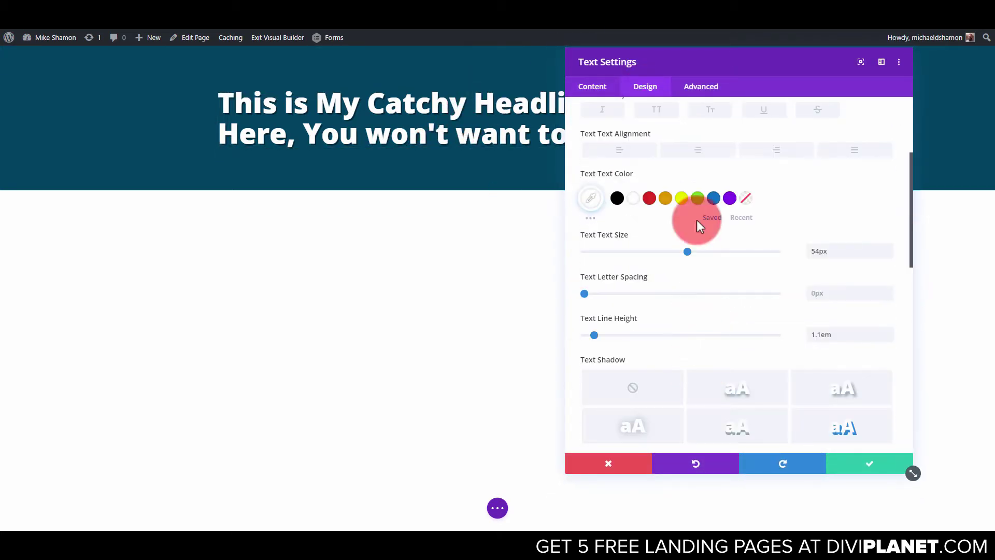
{"action": "left_click", "coordinate": [697, 150]}
{"action": "left_click_drag", "start_coordinate": [793, 71], "coordinate": [926, 168]}
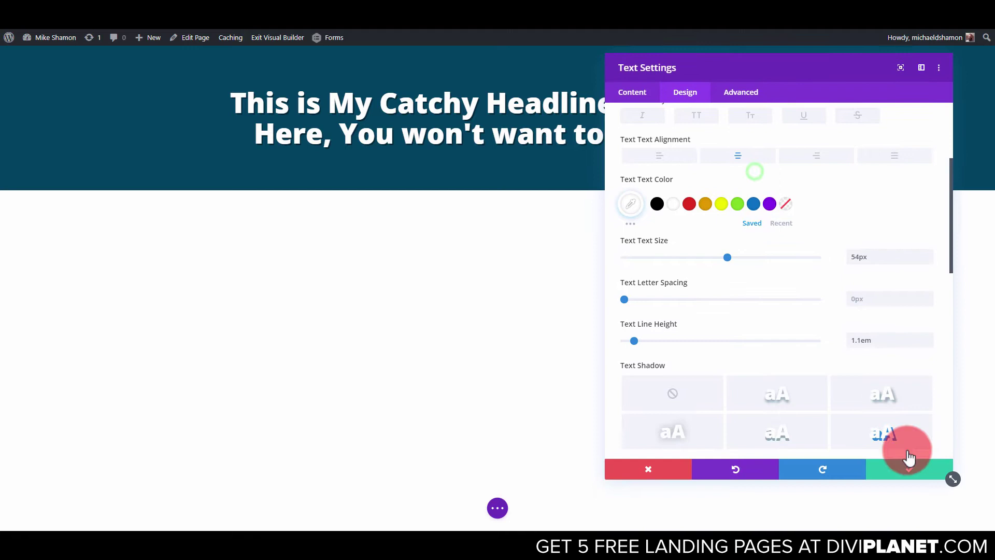
{"action": "left_click_drag", "start_coordinate": [949, 481], "coordinate": [948, 402]}
{"action": "left_click_drag", "start_coordinate": [951, 443], "coordinate": [912, 463]}
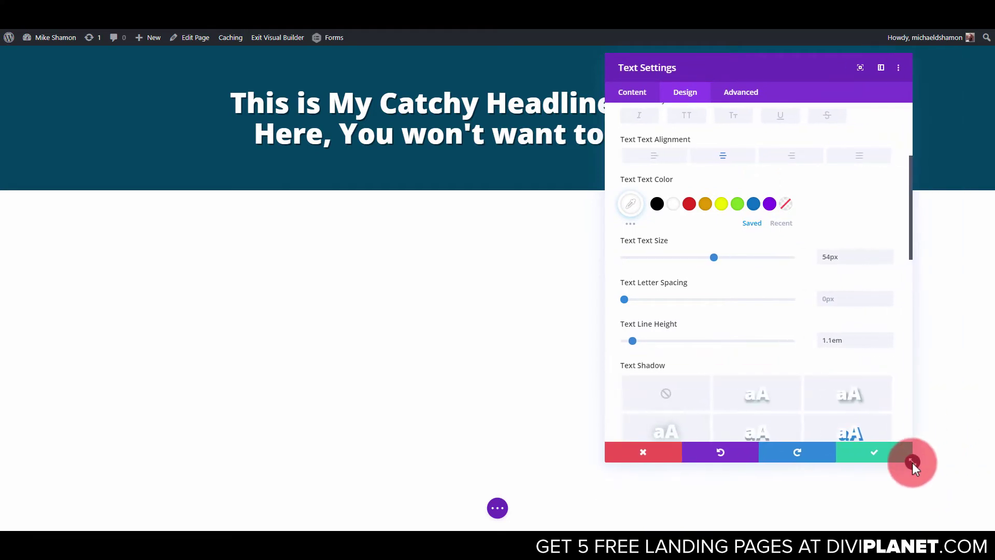
{"action": "left_click", "coordinate": [888, 452]}
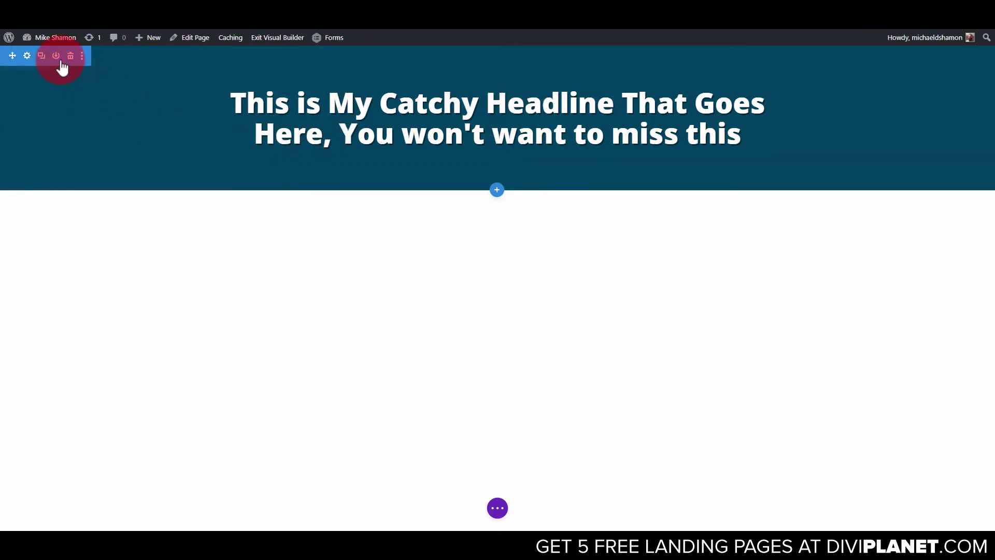
Set the headline section's top and bottom margin and padding to 0px.
{"action": "left_click", "coordinate": [26, 55]}
{"action": "left_click", "coordinate": [685, 92]}
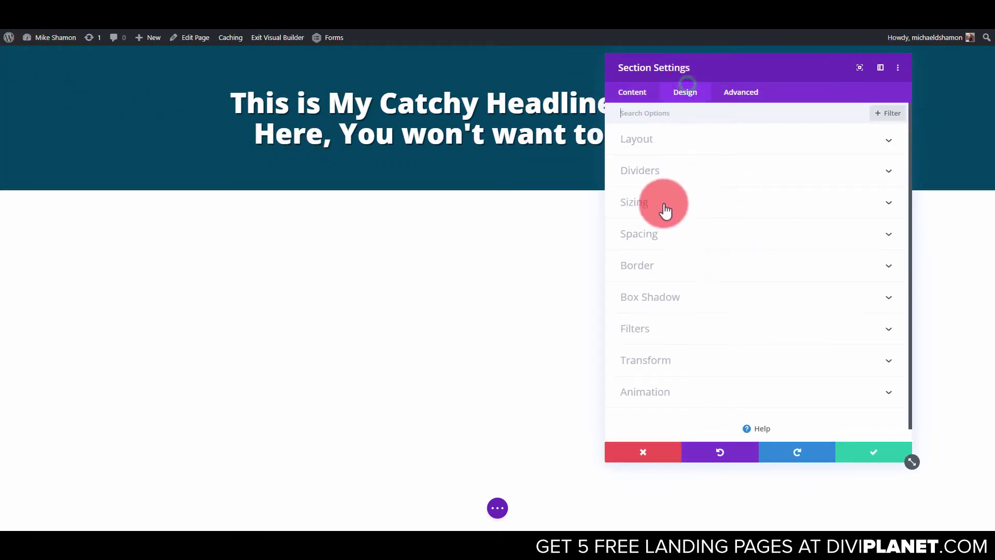
{"action": "left_click", "coordinate": [676, 227]}
{"action": "scroll", "coordinate": [707, 256], "scroll_direction": "down", "scroll_amount": 1}
{"action": "left_click", "coordinate": [644, 157]}
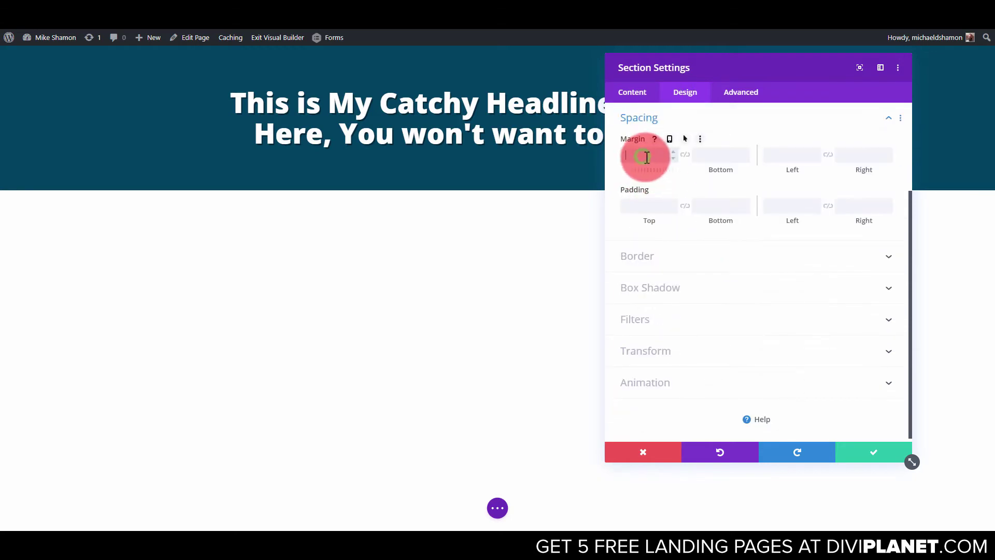
{"action": "type", "text": "0"}
{"action": "left_click", "coordinate": [685, 156]}
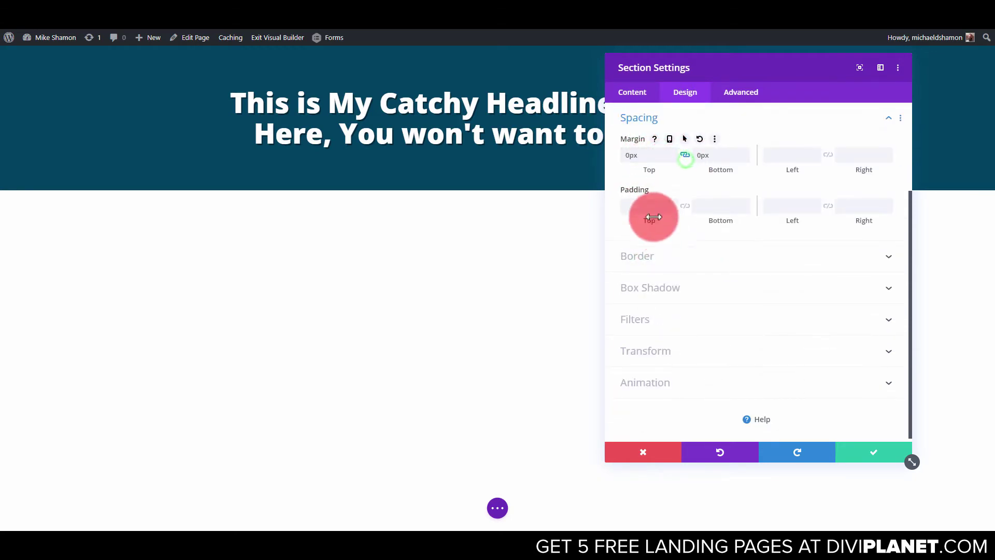
{"action": "type", "text": "0"}
{"action": "left_click", "coordinate": [684, 206]}
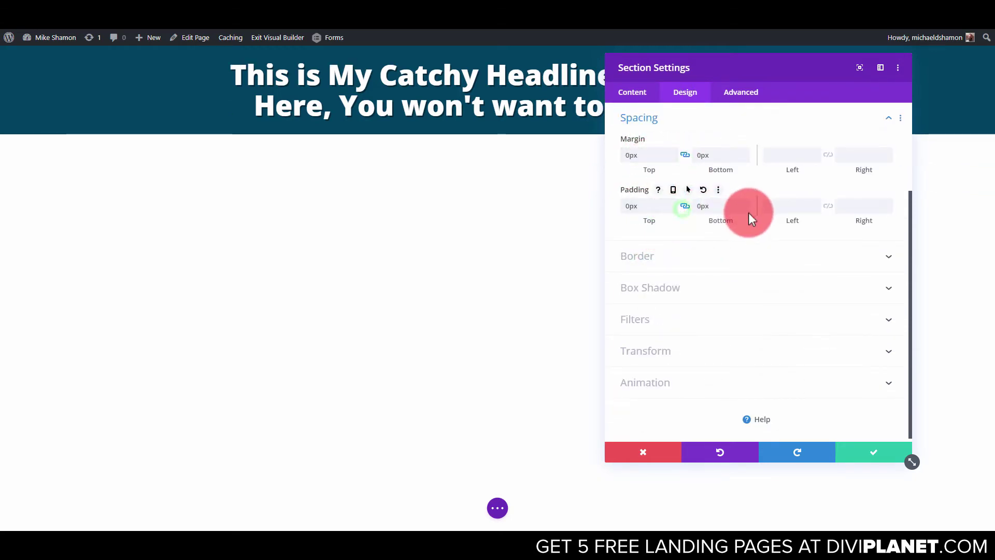
{"action": "left_click", "coordinate": [870, 454]}
Give the headline row 32px top and bottom padding and 0px top and bottom margin.
{"action": "mouse_move", "coordinate": [262, 57]}
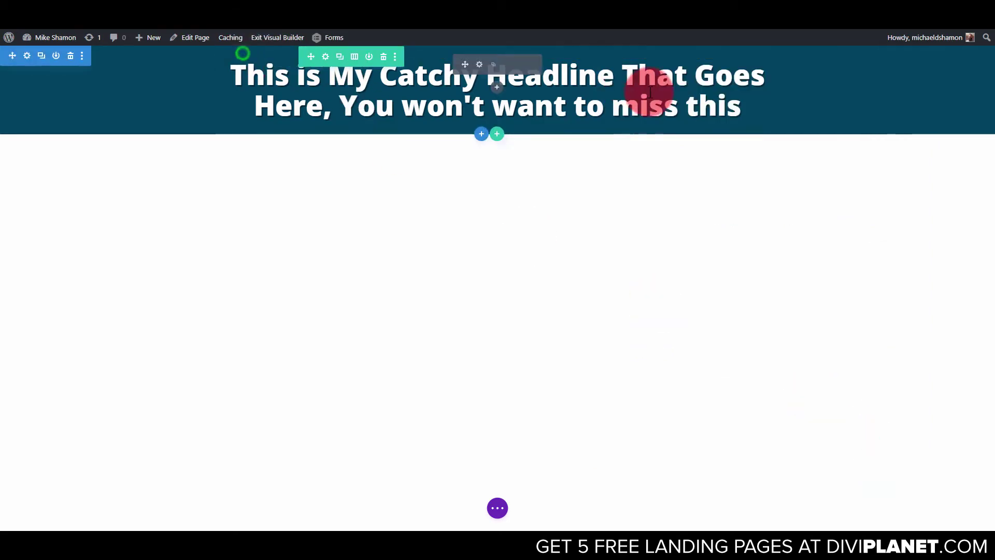
{"action": "left_click", "coordinate": [326, 56]}
{"action": "left_click", "coordinate": [685, 92]}
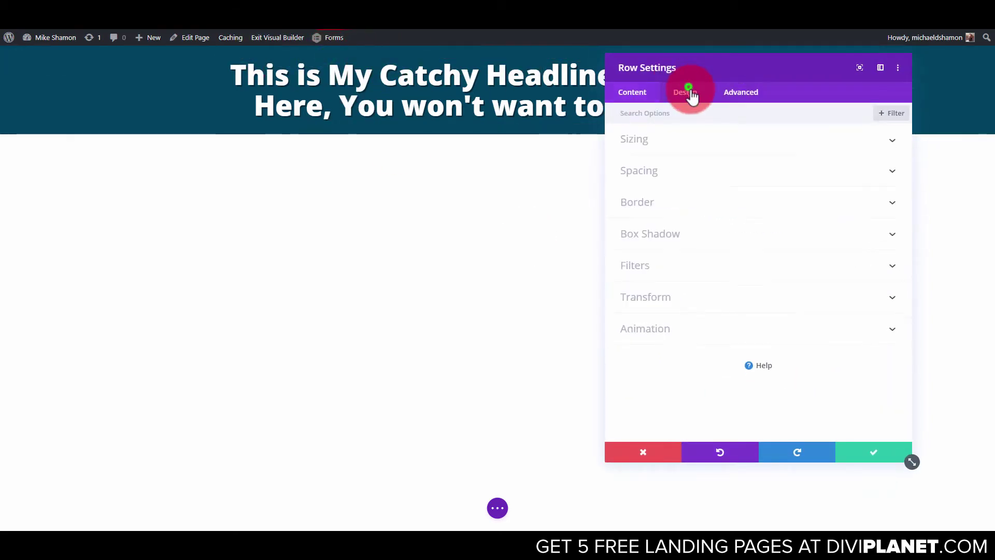
{"action": "left_click", "coordinate": [691, 171]}
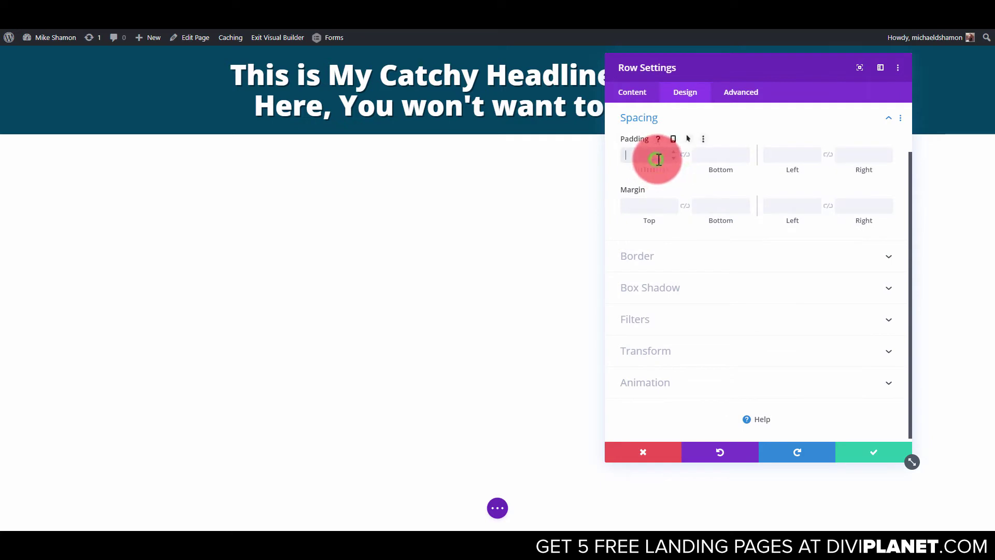
{"action": "type", "text": "0px"}
{"action": "left_click", "coordinate": [685, 154]}
{"action": "left_click", "coordinate": [655, 207]}
{"action": "type", "text": "0px"}
{"action": "left_click", "coordinate": [685, 207]}
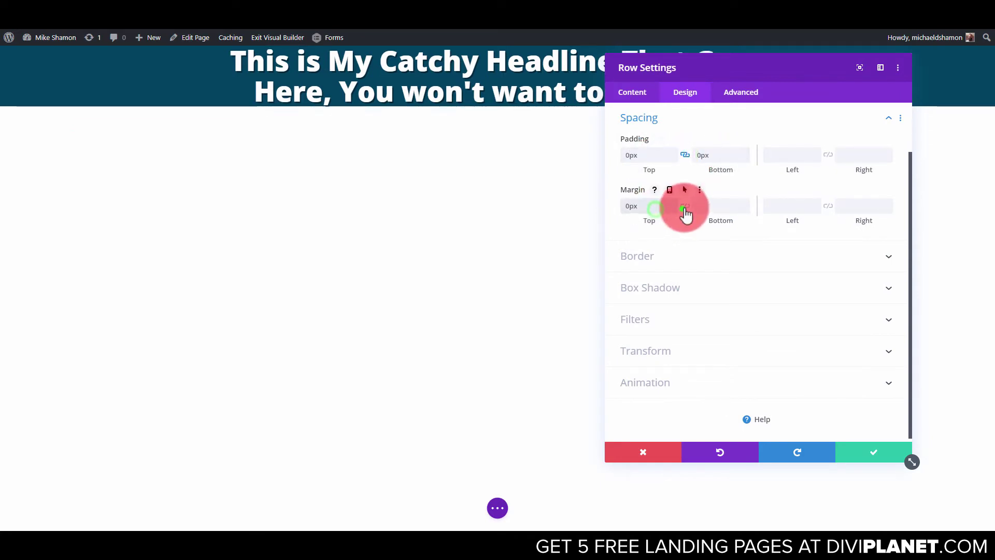
{"action": "left_click_drag", "start_coordinate": [630, 156], "coordinate": [611, 162]}
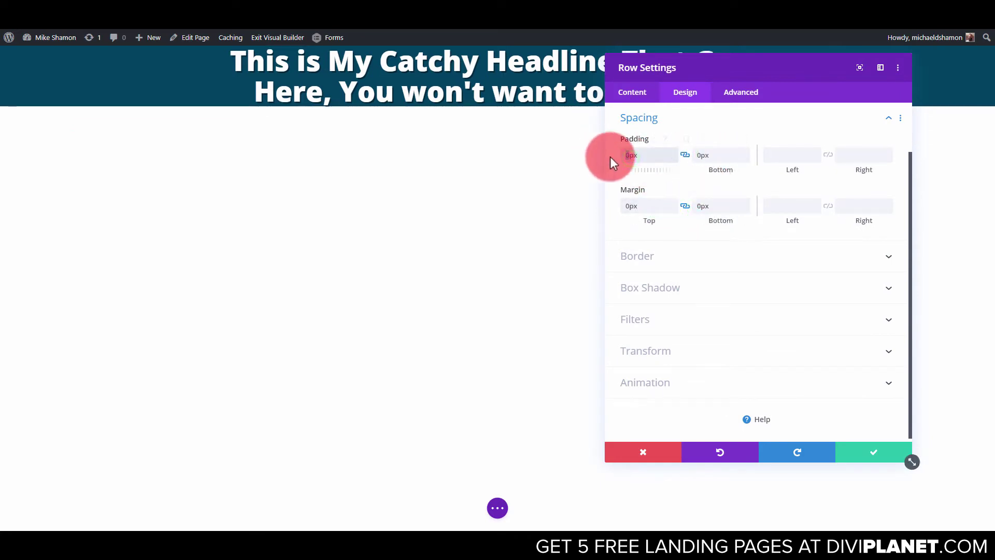
{"action": "type", "text": "32"}
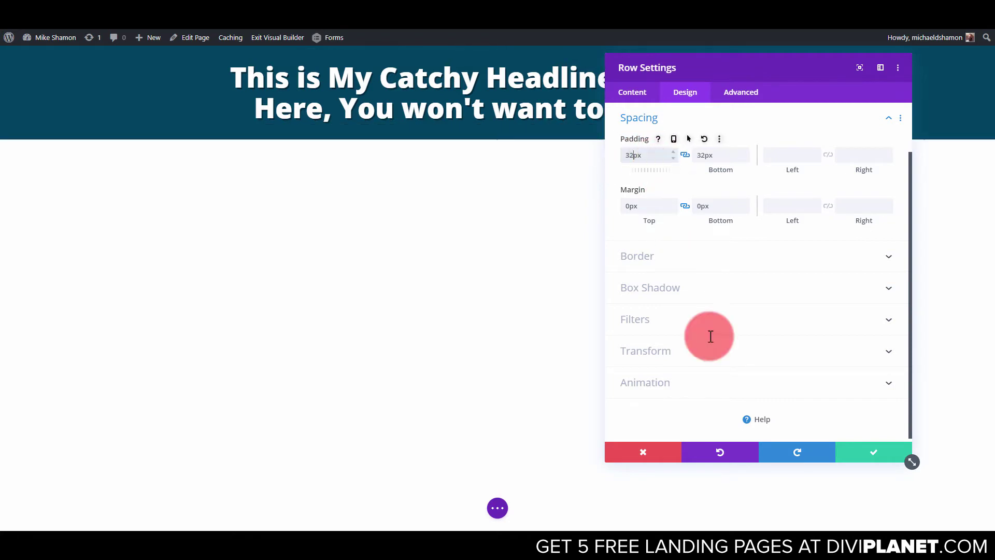
{"action": "left_click", "coordinate": [886, 455]}
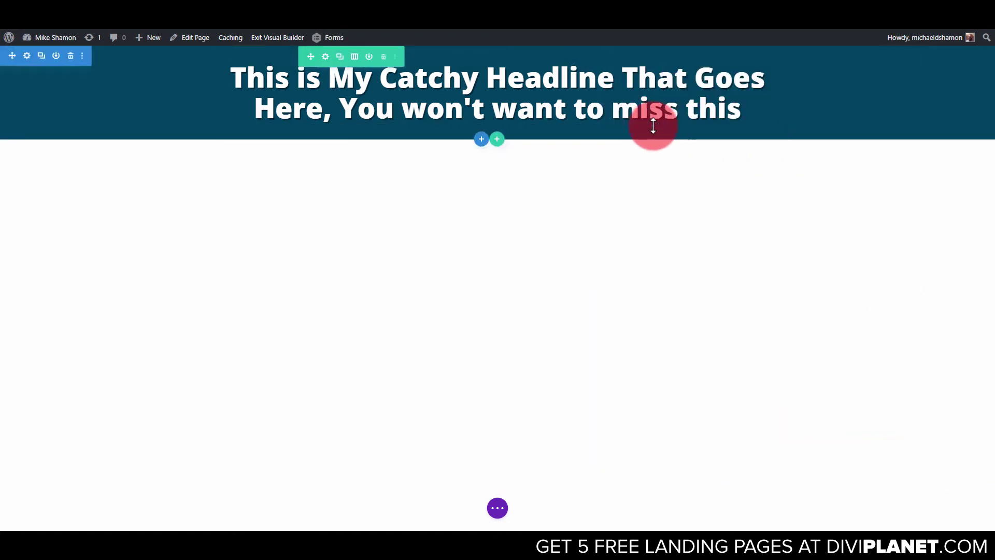
Add a regular section with a two-column row below the headline banner and search the module list.
{"action": "left_click", "coordinate": [486, 145]}
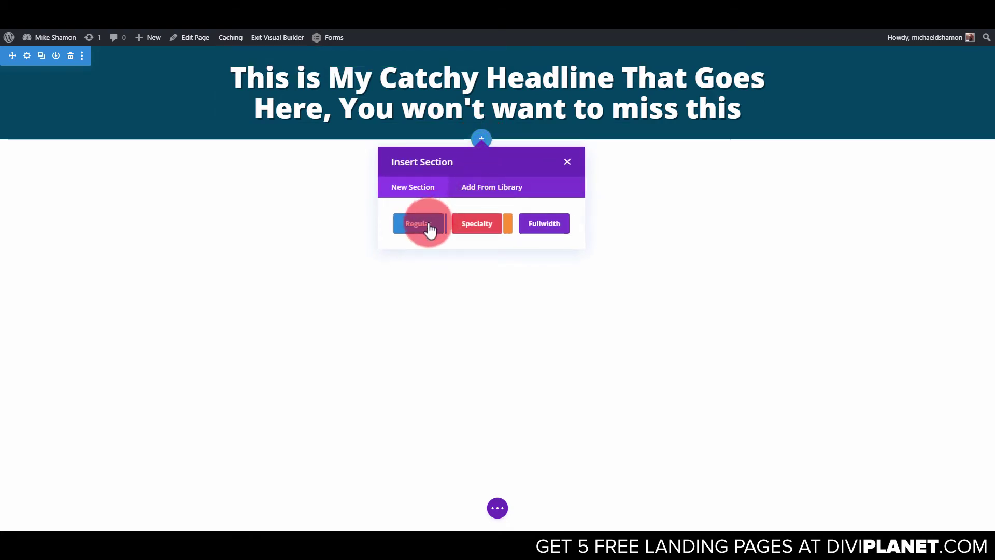
{"action": "left_click", "coordinate": [429, 224]}
{"action": "left_click", "coordinate": [498, 272]}
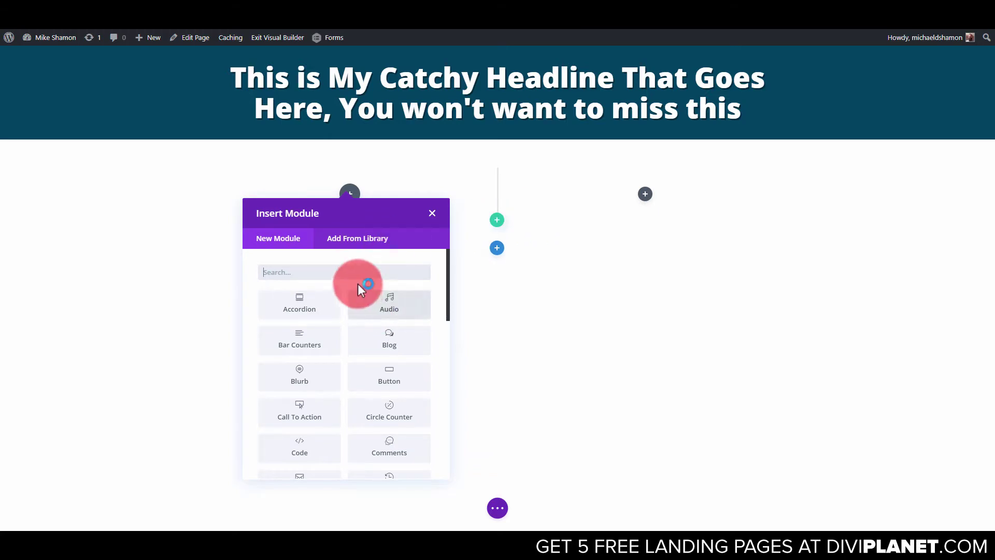
{"action": "left_click", "coordinate": [365, 269]}
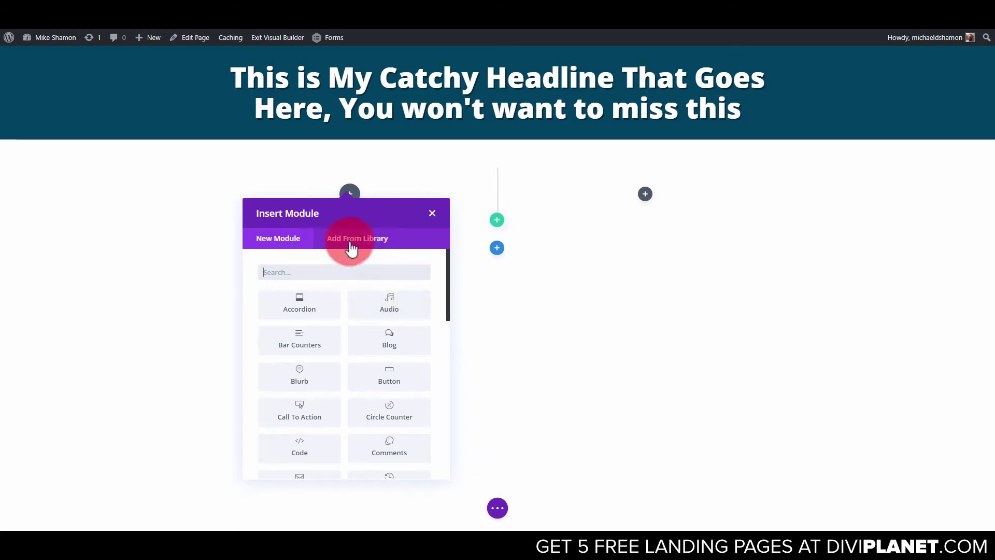
{"action": "scroll", "coordinate": [329, 271], "scroll_direction": "down", "scroll_amount": 2}
{"action": "scroll", "coordinate": [331, 268], "scroll_direction": "up", "scroll_amount": 2}
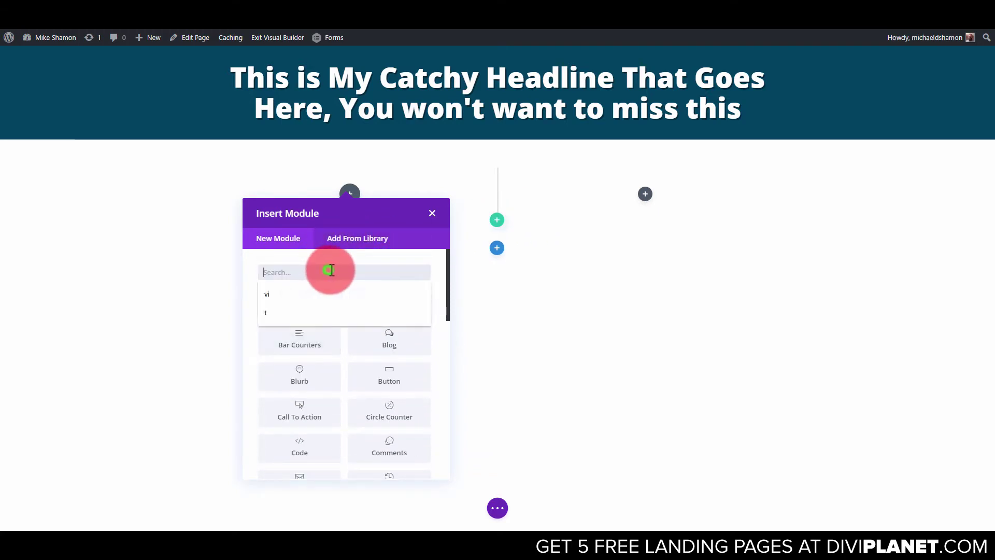
Insert a Text module in the left column and delete the end of its placeholder paragraph.
{"action": "type", "text": "text"}
{"action": "left_click", "coordinate": [313, 306]}
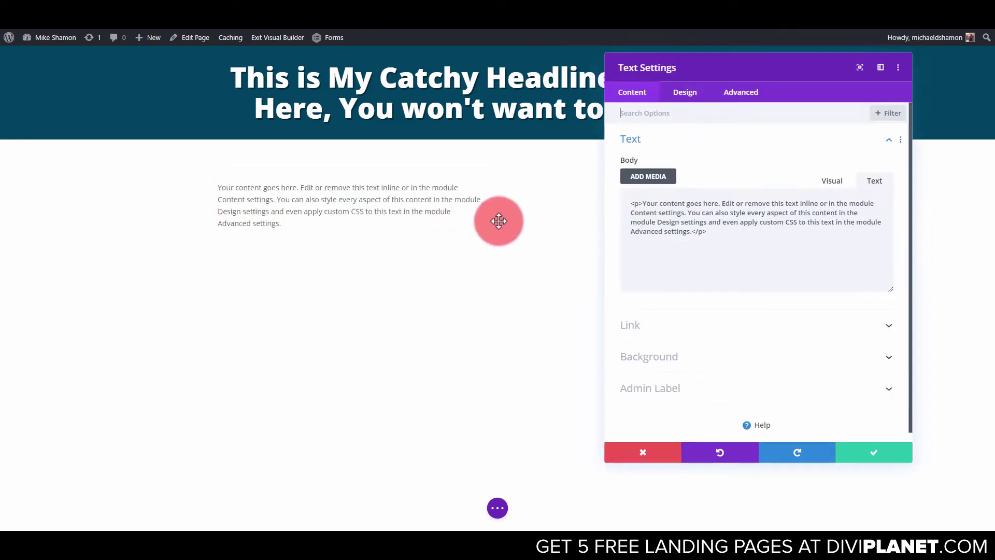
{"action": "left_click_drag", "start_coordinate": [708, 237], "coordinate": [588, 175]}
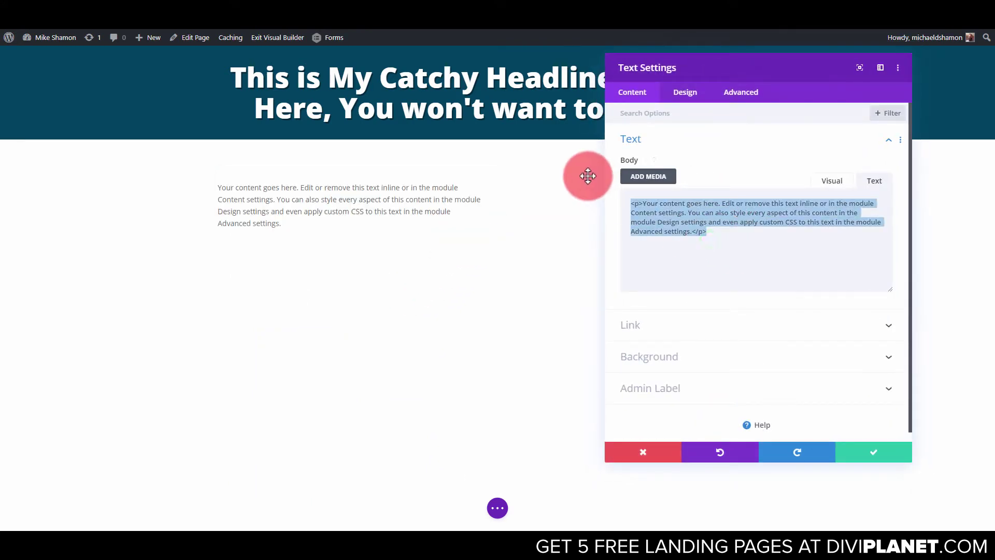
{"action": "left_click", "coordinate": [695, 232]}
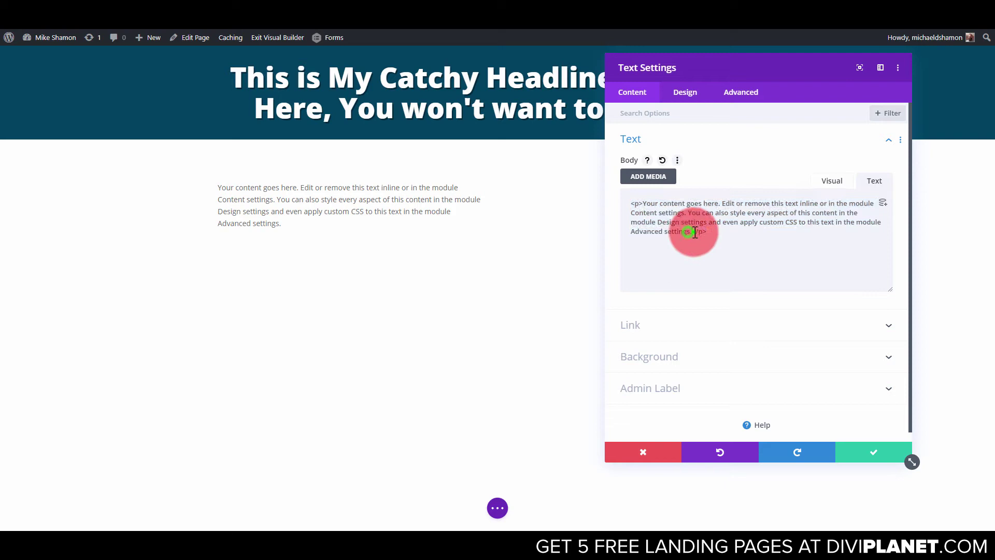
{"action": "left_click_drag", "start_coordinate": [685, 232], "coordinate": [791, 213]}
{"action": "key", "text": "BackSpace"}
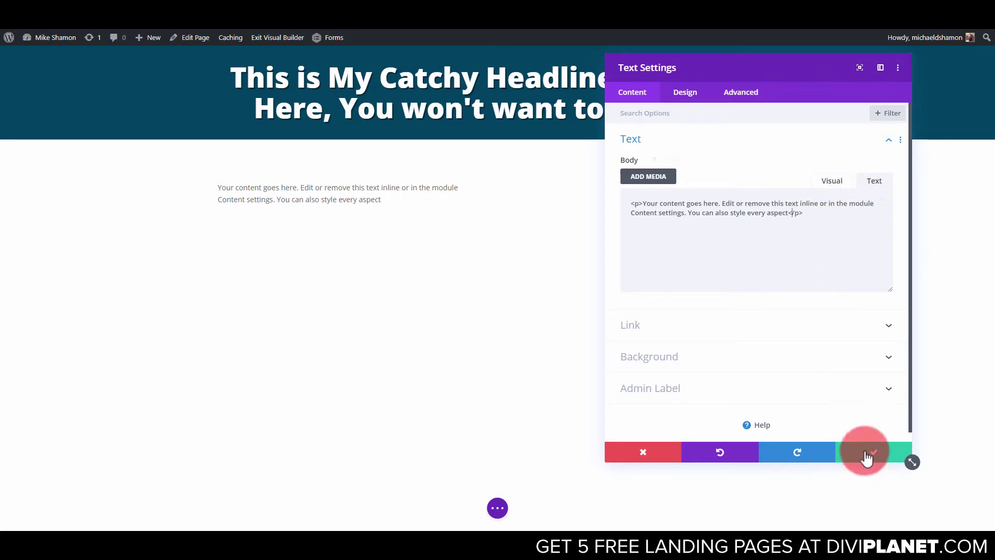
Style the paragraph as black 18px text with 1.5em line height.
{"action": "left_click", "coordinate": [690, 93]}
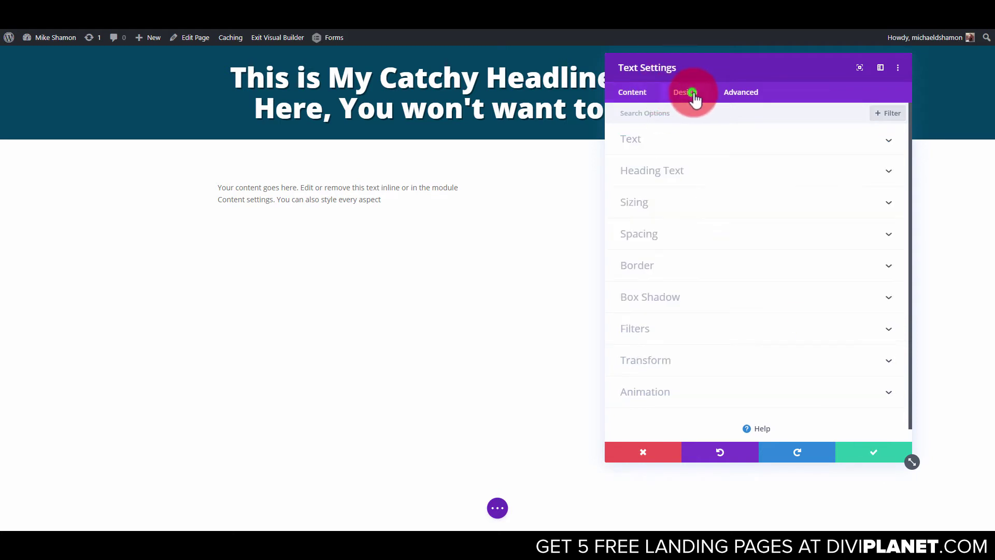
{"action": "left_click", "coordinate": [691, 145]}
{"action": "scroll", "coordinate": [676, 331], "scroll_direction": "down", "scroll_amount": 2}
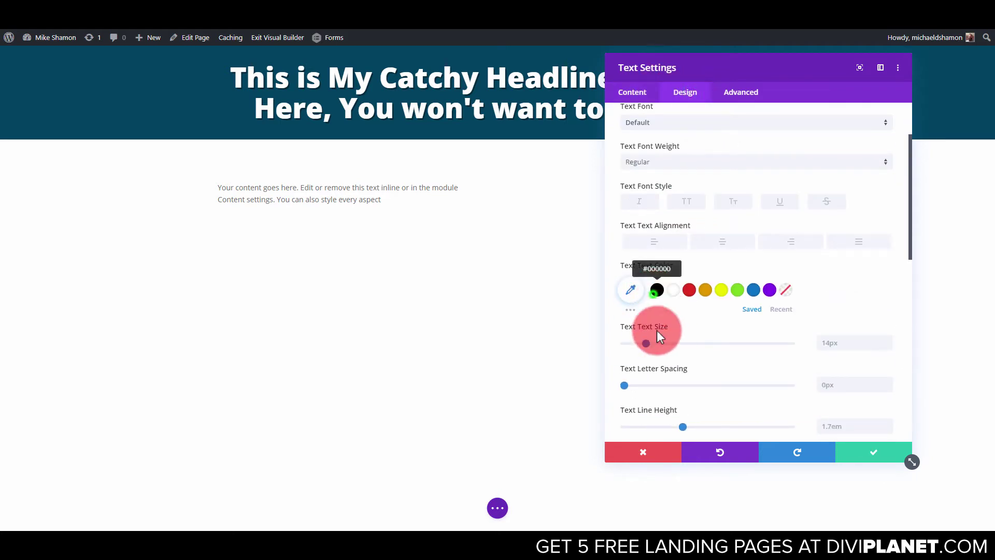
{"action": "left_click", "coordinate": [657, 290]}
{"action": "left_click_drag", "start_coordinate": [647, 343], "coordinate": [666, 341]}
{"action": "scroll", "coordinate": [666, 359], "scroll_direction": "down", "scroll_amount": 2}
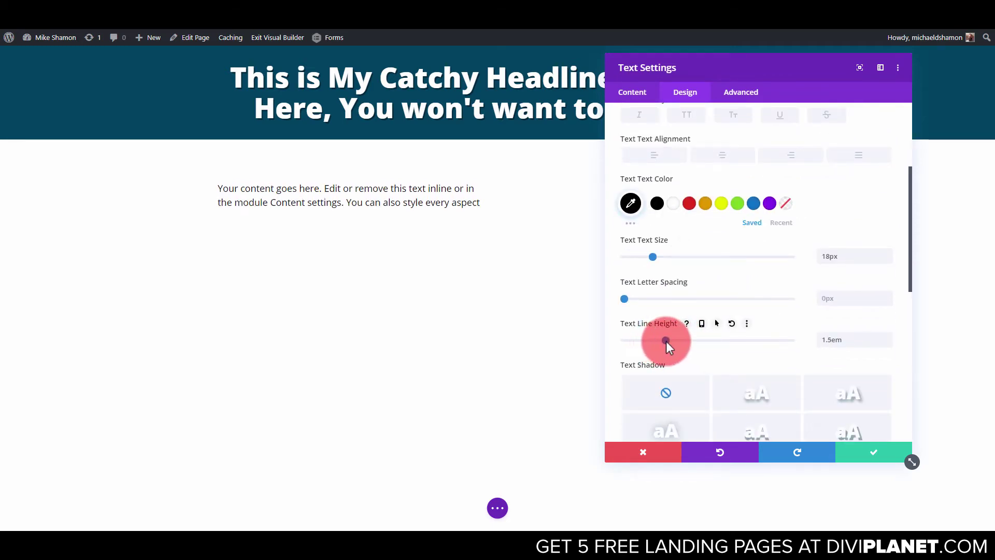
Duplicate the paragraph module and retype the upper copy as 'This is a Sub Heading Here'.
{"action": "left_click", "coordinate": [876, 455]}
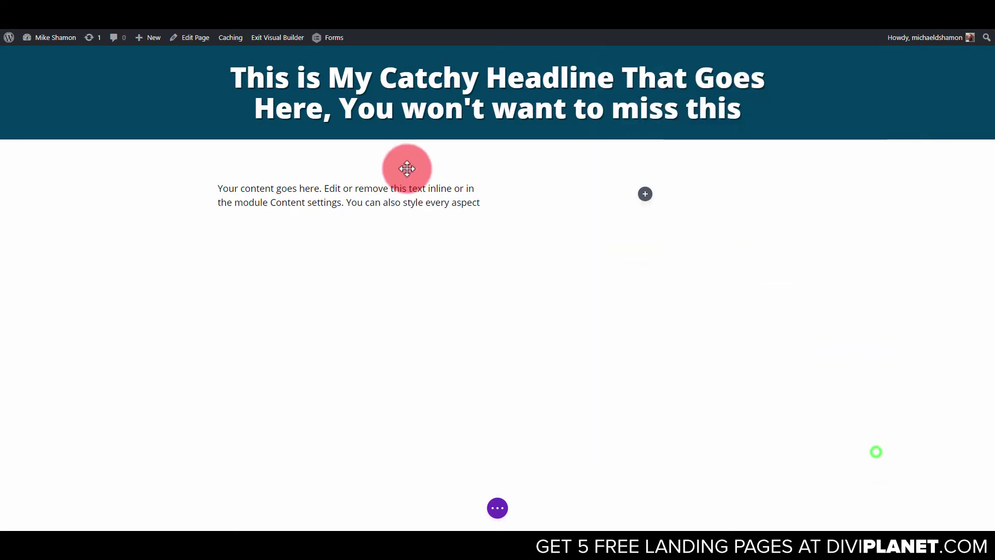
{"action": "left_click", "coordinate": [345, 188]}
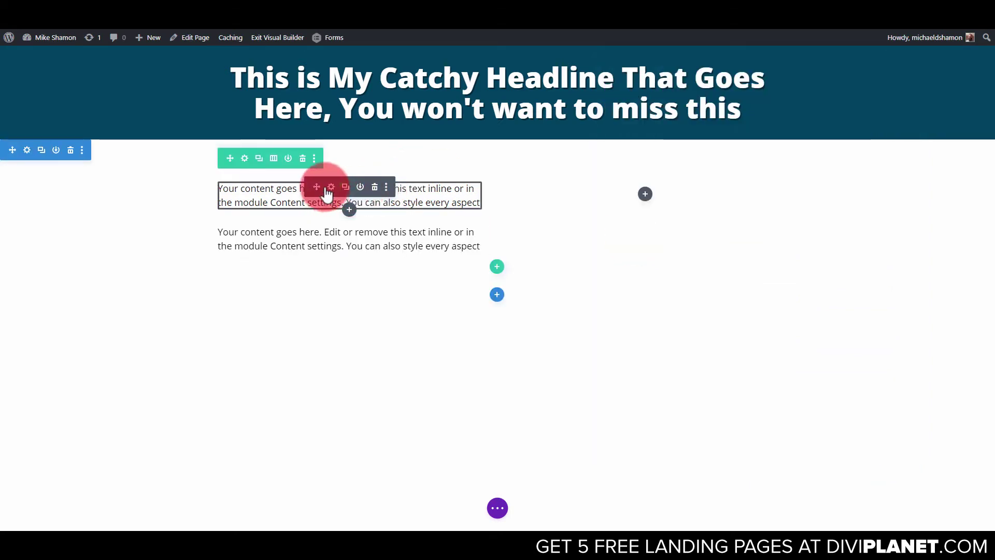
{"action": "left_click", "coordinate": [331, 187]}
{"action": "left_click_drag", "start_coordinate": [697, 202], "coordinate": [835, 217]}
{"action": "left_click_drag", "start_coordinate": [571, 179], "coordinate": [562, 178]}
{"action": "type", "text": "This is a Sub Heading"}
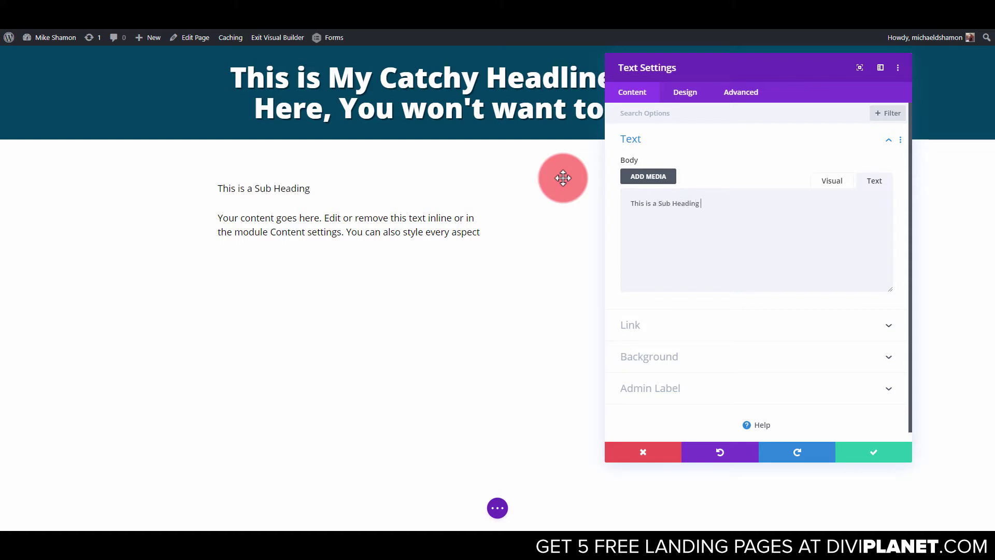
{"action": "type", "text": " Here"}
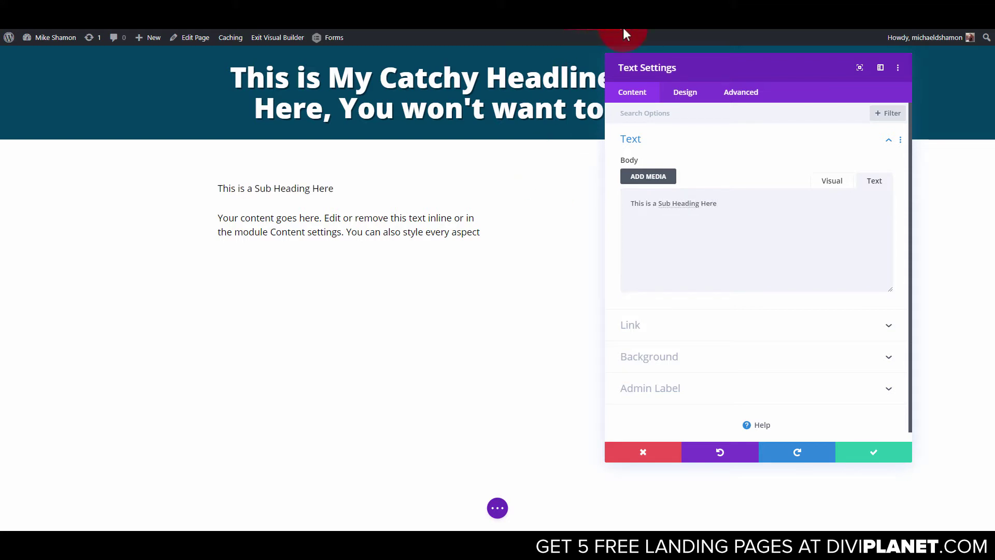
Make the sub heading Ultra Bold in normal case and center it.
{"action": "left_click", "coordinate": [684, 93]}
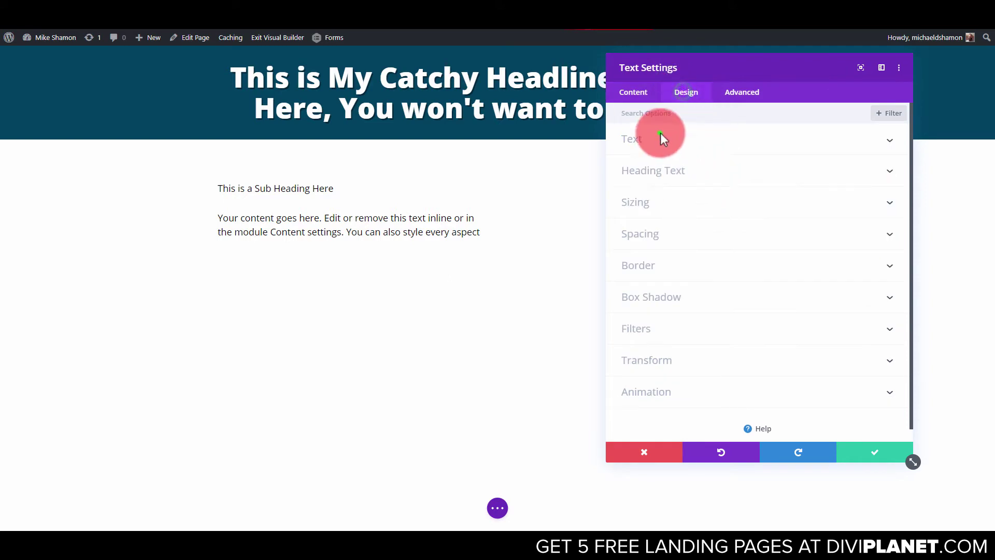
{"action": "left_click", "coordinate": [692, 145]}
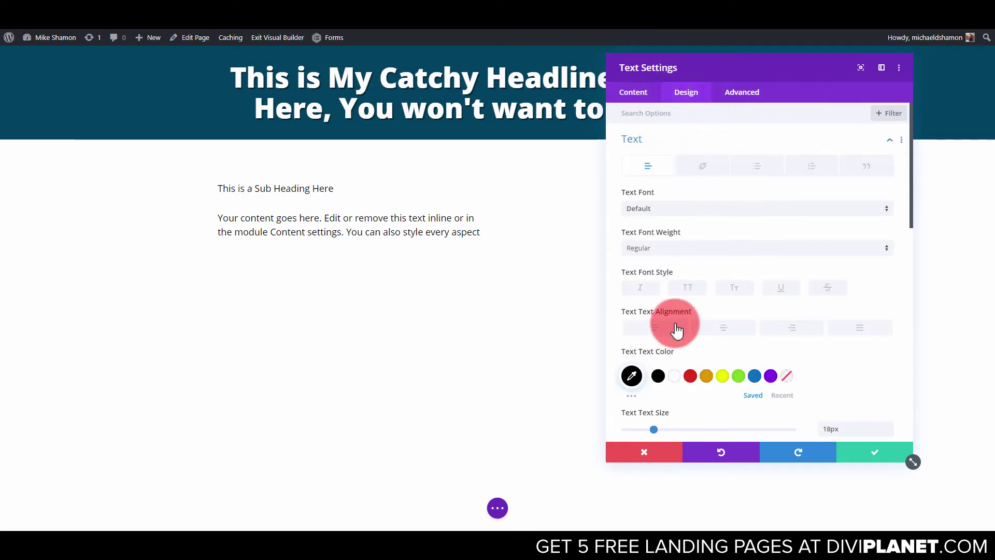
{"action": "scroll", "coordinate": [657, 209], "scroll_direction": "down", "scroll_amount": 2}
{"action": "left_click", "coordinate": [672, 170]}
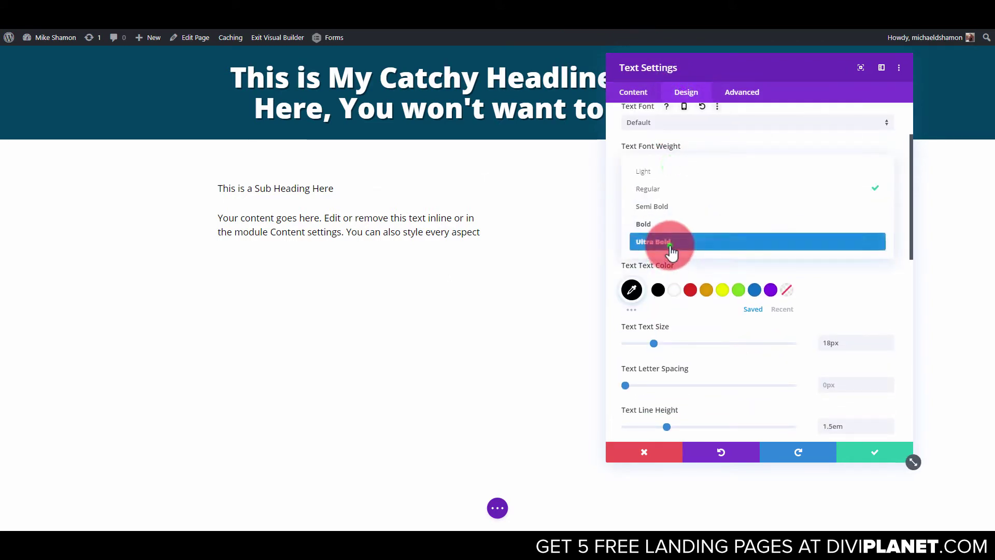
{"action": "left_click", "coordinate": [667, 243]}
{"action": "scroll", "coordinate": [761, 316], "scroll_direction": "down", "scroll_amount": 2}
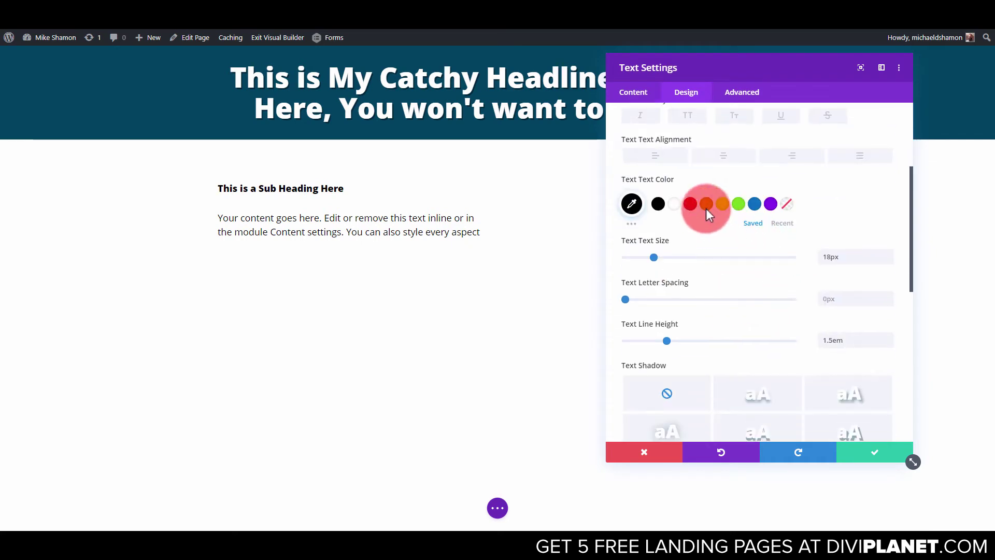
{"action": "scroll", "coordinate": [706, 208], "scroll_direction": "up", "scroll_amount": 2}
{"action": "left_click", "coordinate": [687, 208]}
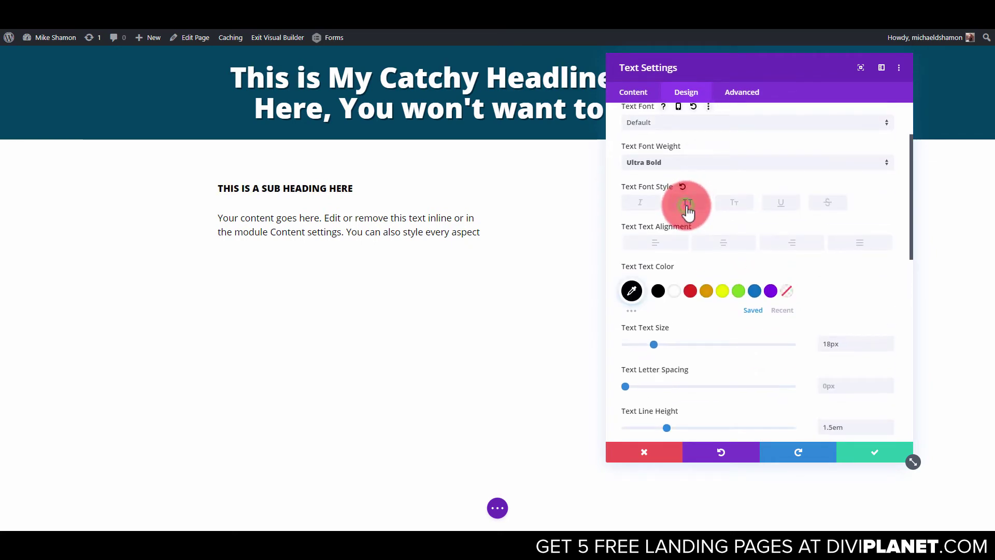
{"action": "left_click", "coordinate": [686, 208]}
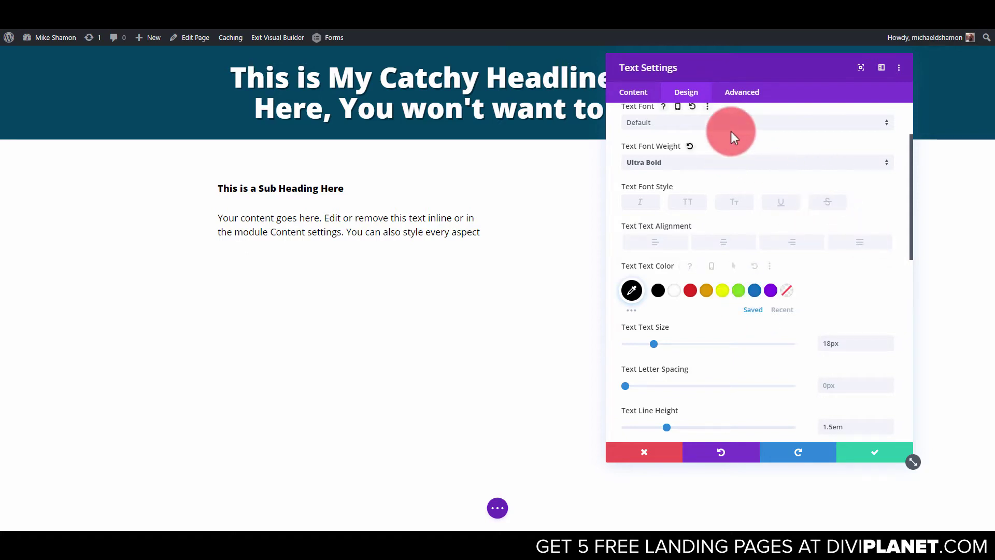
{"action": "scroll", "coordinate": [766, 311], "scroll_direction": "down", "scroll_amount": 3}
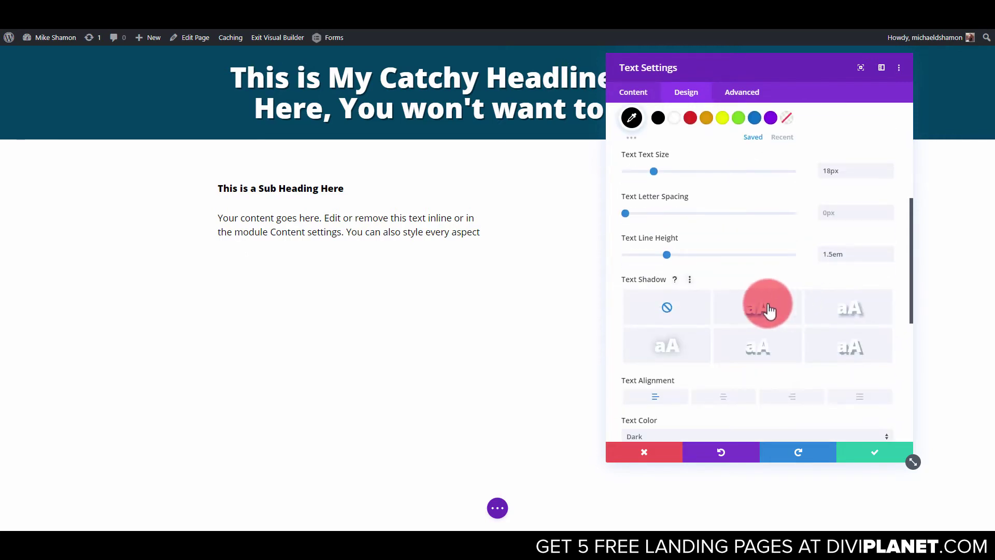
{"action": "scroll", "coordinate": [685, 290], "scroll_direction": "up", "scroll_amount": 5}
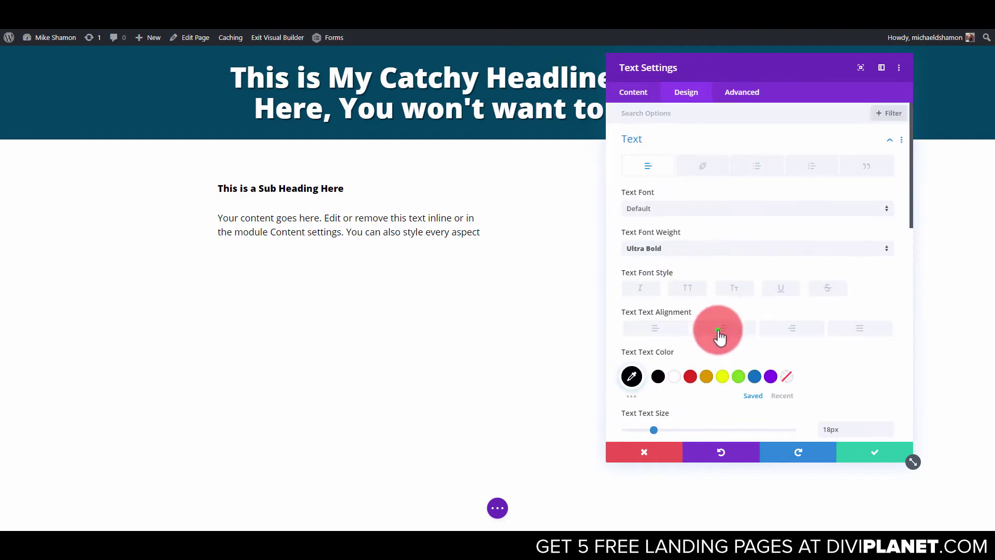
{"action": "left_click", "coordinate": [719, 336]}
Shrink the sub heading to 34px and tighten its line height.
{"action": "scroll", "coordinate": [705, 306], "scroll_direction": "down", "scroll_amount": 3}
{"action": "left_click_drag", "start_coordinate": [654, 256], "coordinate": [680, 255]}
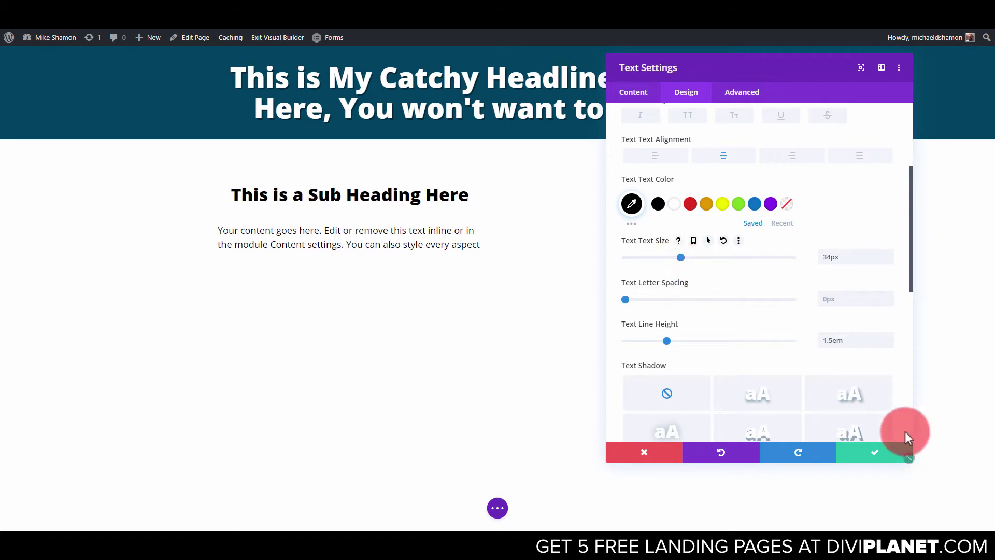
{"action": "left_click", "coordinate": [890, 459]}
{"action": "scroll", "coordinate": [690, 259], "scroll_direction": "down", "scroll_amount": 5}
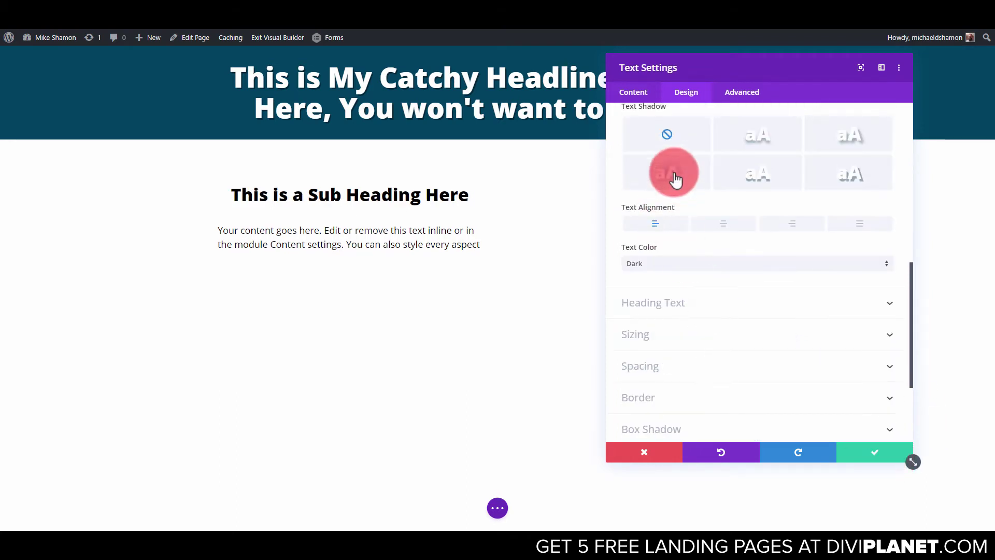
{"action": "scroll", "coordinate": [676, 192], "scroll_direction": "up", "scroll_amount": 2}
{"action": "left_click_drag", "start_coordinate": [670, 167], "coordinate": [640, 167]}
{"action": "scroll", "coordinate": [669, 200], "scroll_direction": "up", "scroll_amount": 5}
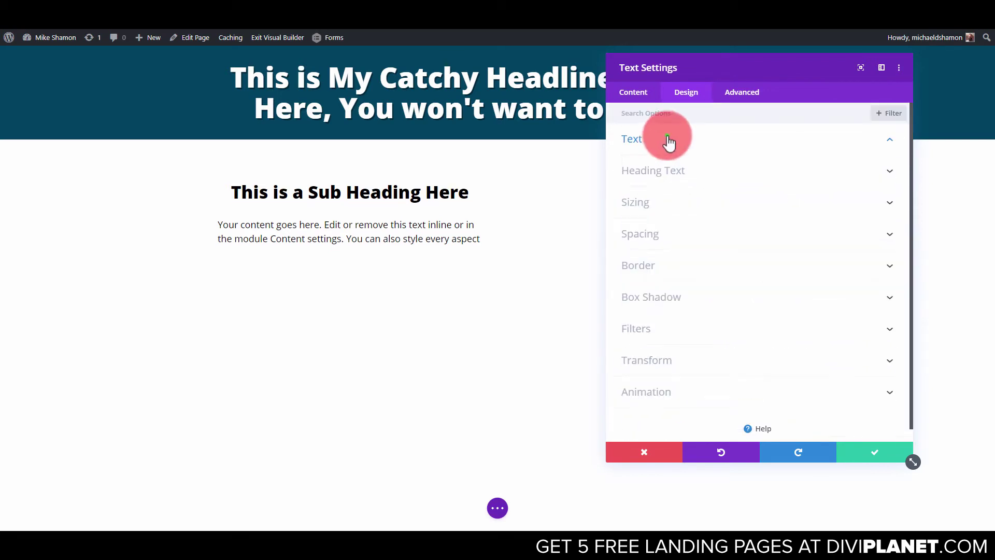
Give the sub heading 0px top and bottom margins, 0px top padding and 16px bottom padding.
{"action": "left_click", "coordinate": [656, 233]}
{"action": "left_click", "coordinate": [649, 158]}
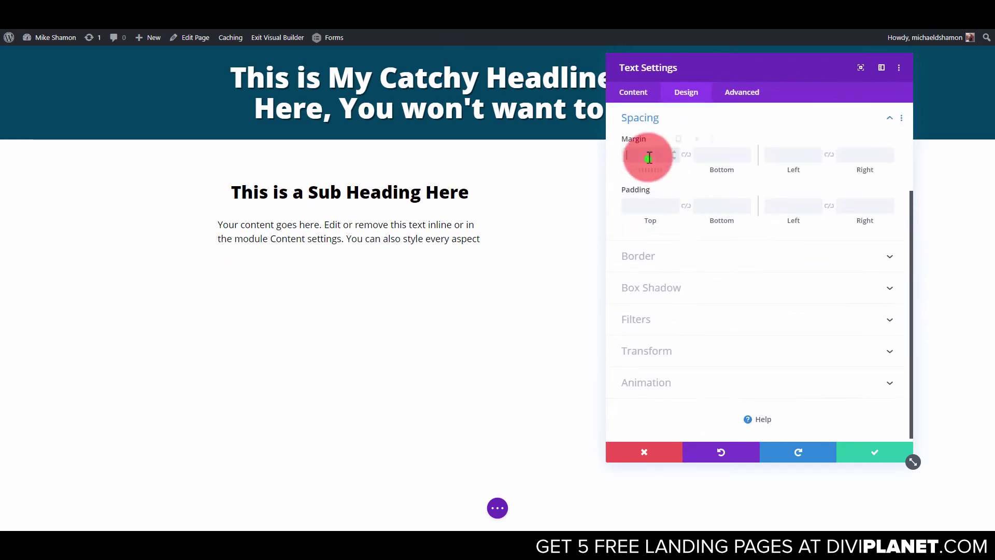
{"action": "type", "text": "0px"}
{"action": "left_click", "coordinate": [686, 155]}
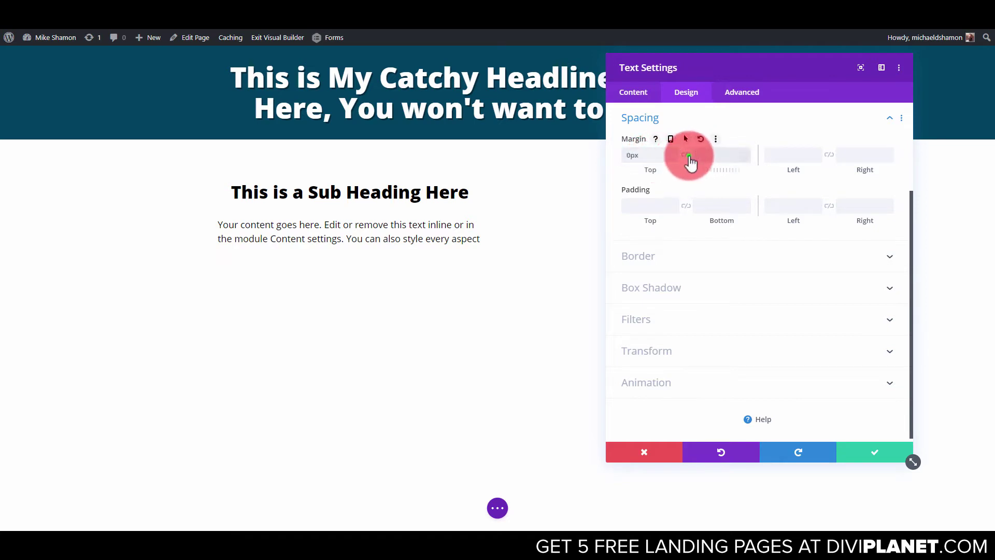
{"action": "left_click", "coordinate": [654, 222]}
{"action": "type", "text": "0px"}
{"action": "left_click", "coordinate": [686, 205]}
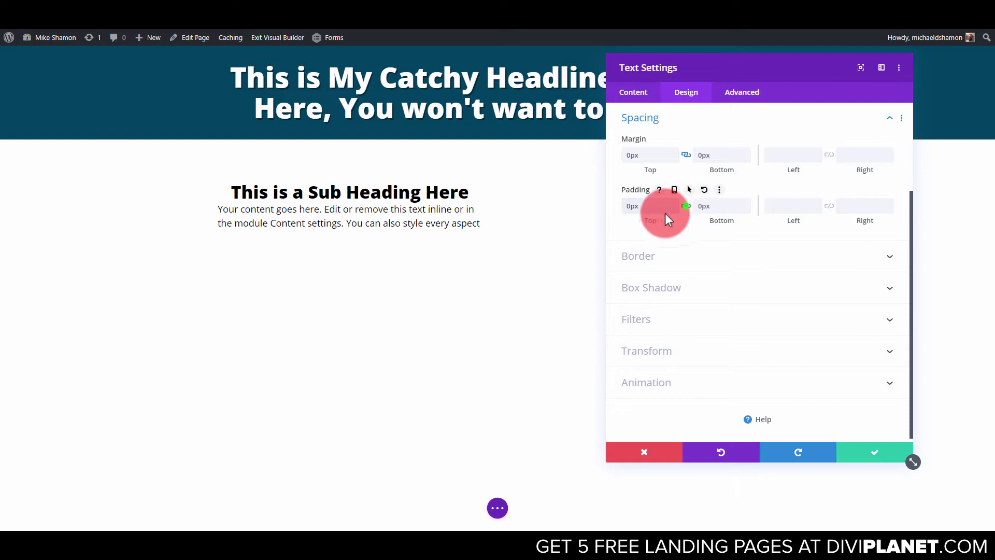
{"action": "left_click", "coordinate": [686, 205]}
{"action": "left_click", "coordinate": [685, 208]}
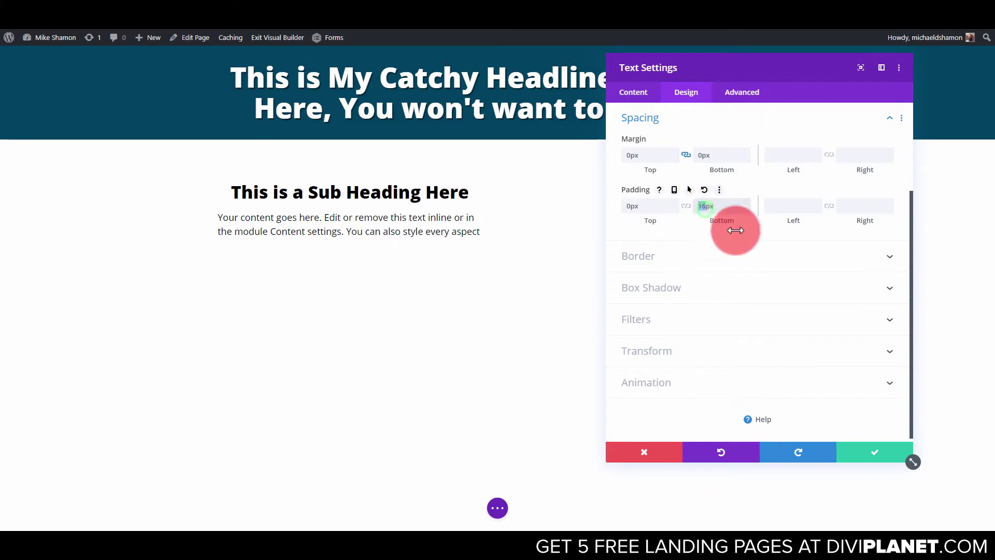
Insert a Blurb module below the sub heading and set its title to 'This is a Great Benefit #1'.
{"action": "left_click", "coordinate": [854, 449]}
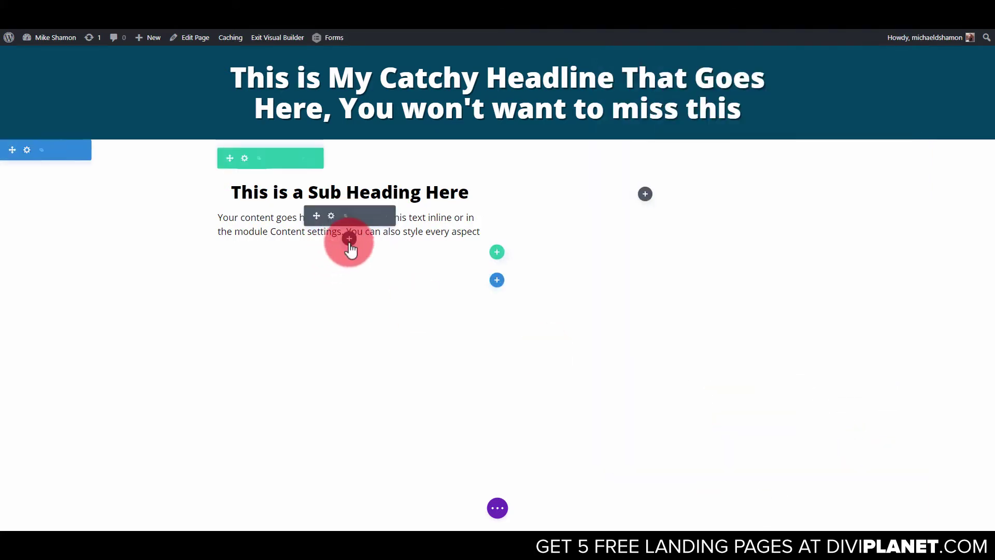
{"action": "left_click", "coordinate": [349, 238]}
{"action": "left_click", "coordinate": [356, 315]}
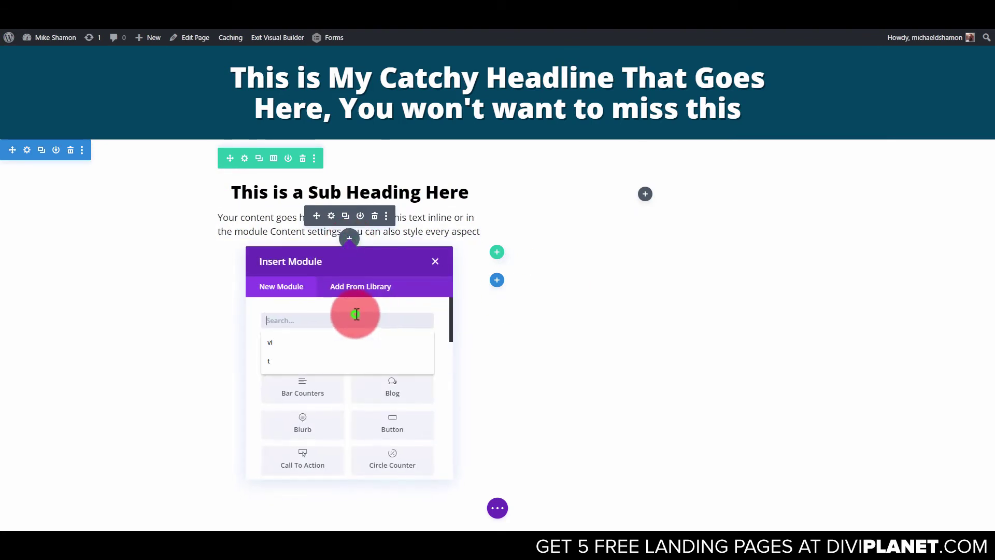
{"action": "key", "text": "Down"}
{"action": "key", "text": "Escape"}
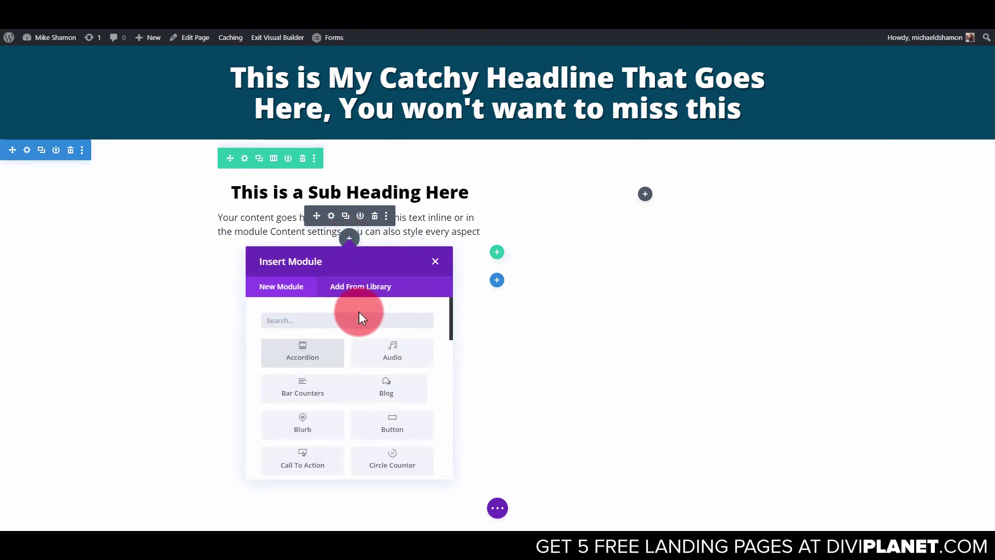
{"action": "type", "text": "bl"}
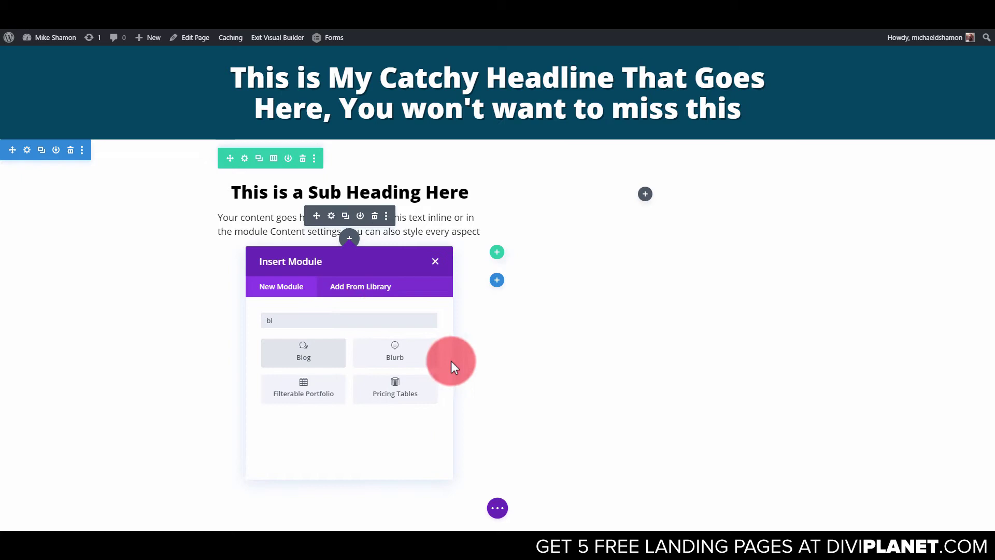
{"action": "left_click", "coordinate": [414, 354]}
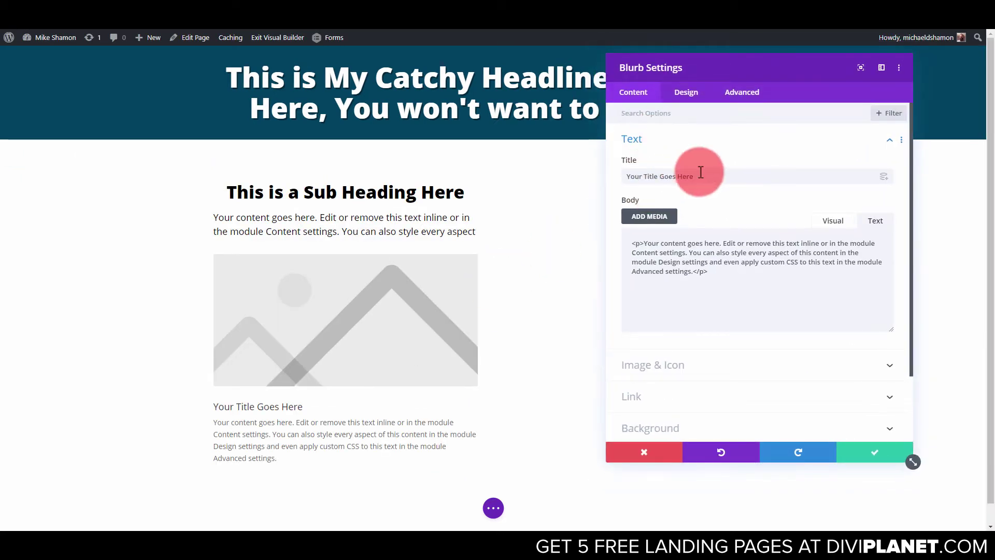
{"action": "double_click", "coordinate": [703, 173]}
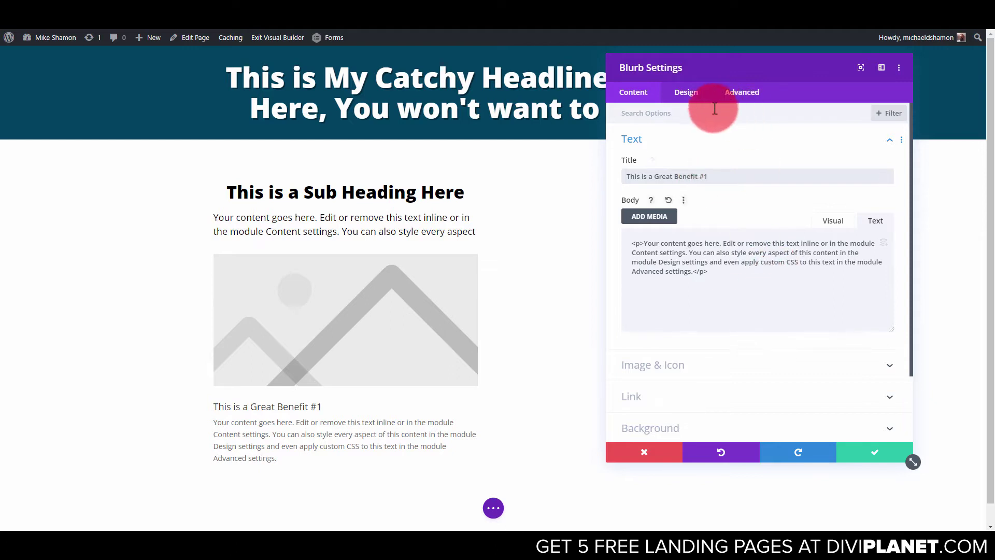
Replace the blurb's image with a checkmark icon.
{"action": "left_click", "coordinate": [684, 93]}
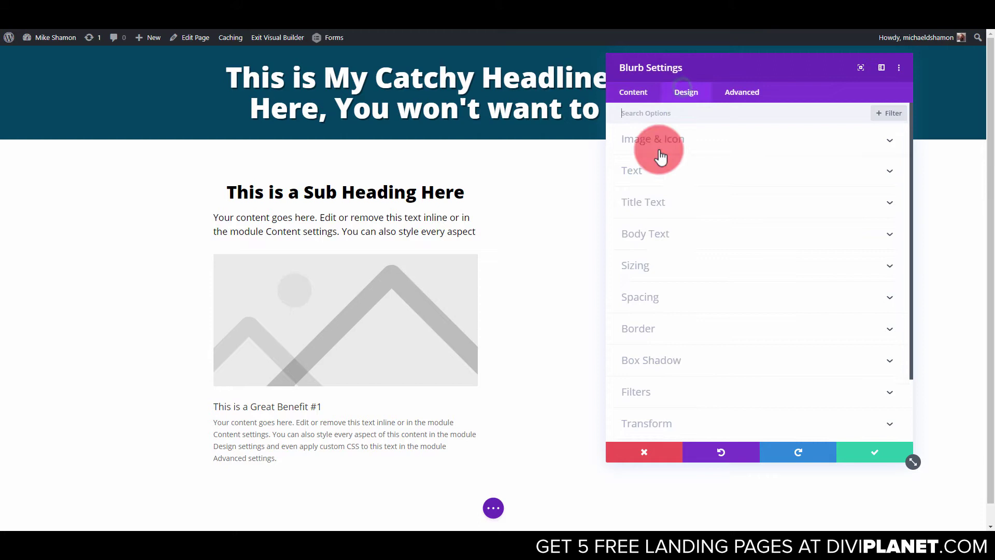
{"action": "left_click", "coordinate": [218, 410]}
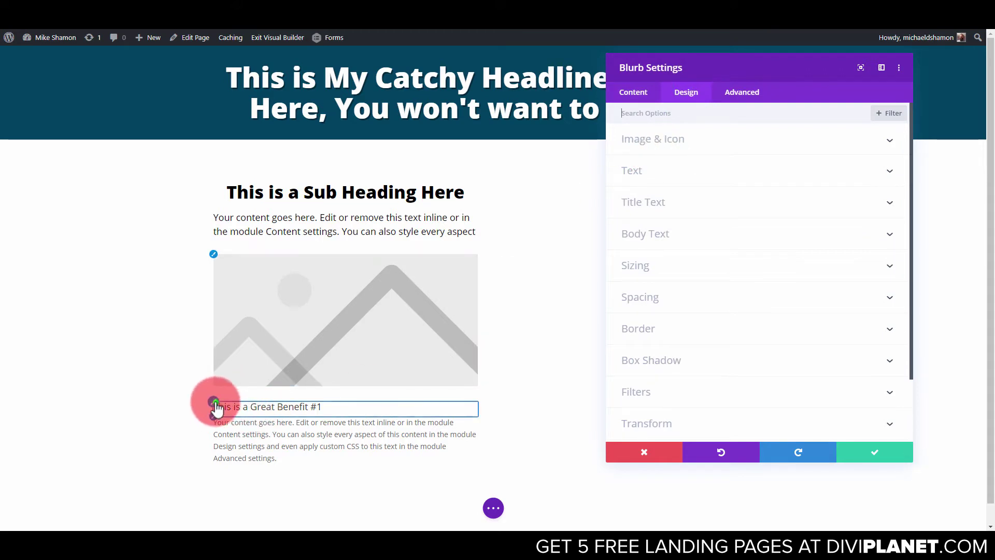
{"action": "left_click", "coordinate": [644, 122]}
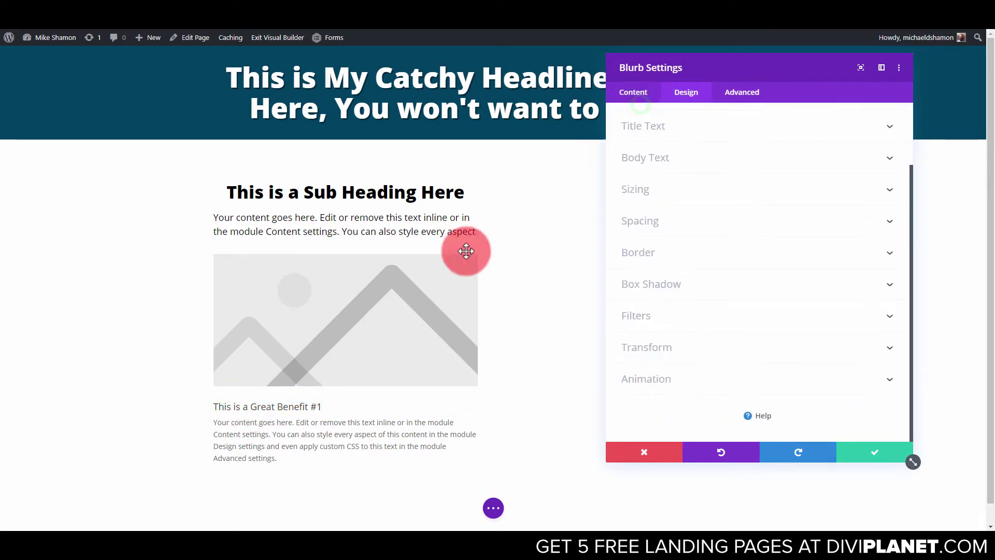
{"action": "left_click", "coordinate": [649, 102]}
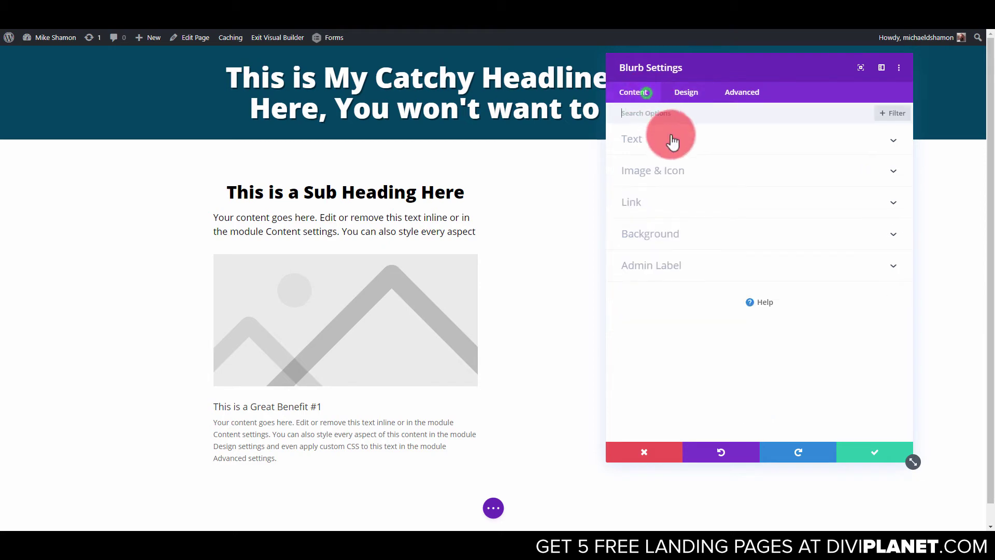
{"action": "left_click", "coordinate": [666, 170]}
{"action": "left_click", "coordinate": [643, 158]}
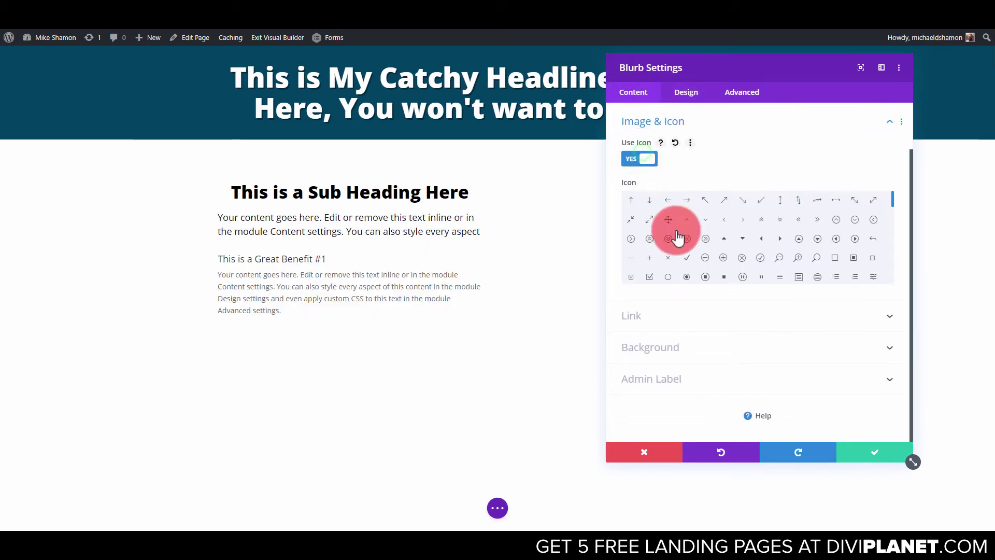
{"action": "left_click", "coordinate": [687, 257]}
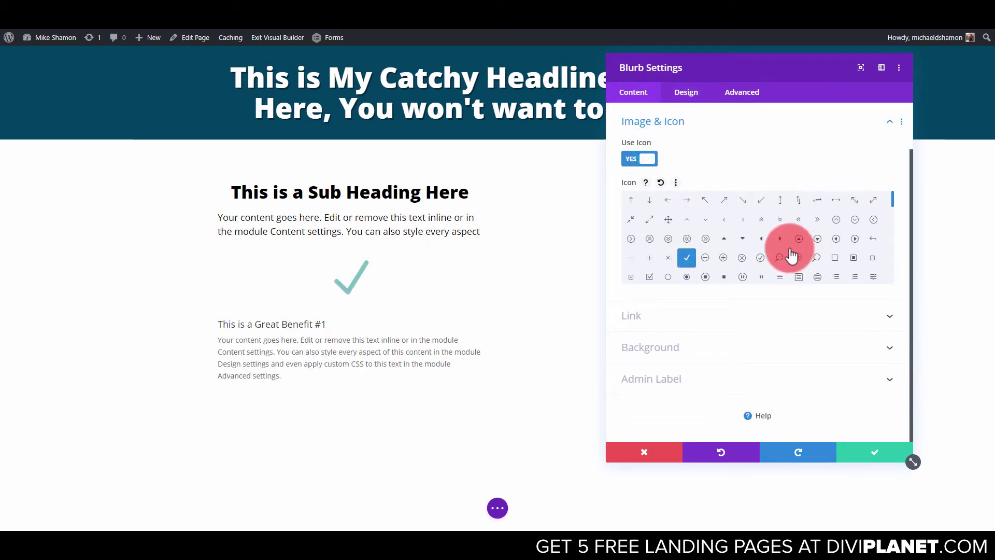
Place the checkmark icon left of the title and set its size to 38px.
{"action": "left_click", "coordinate": [691, 96]}
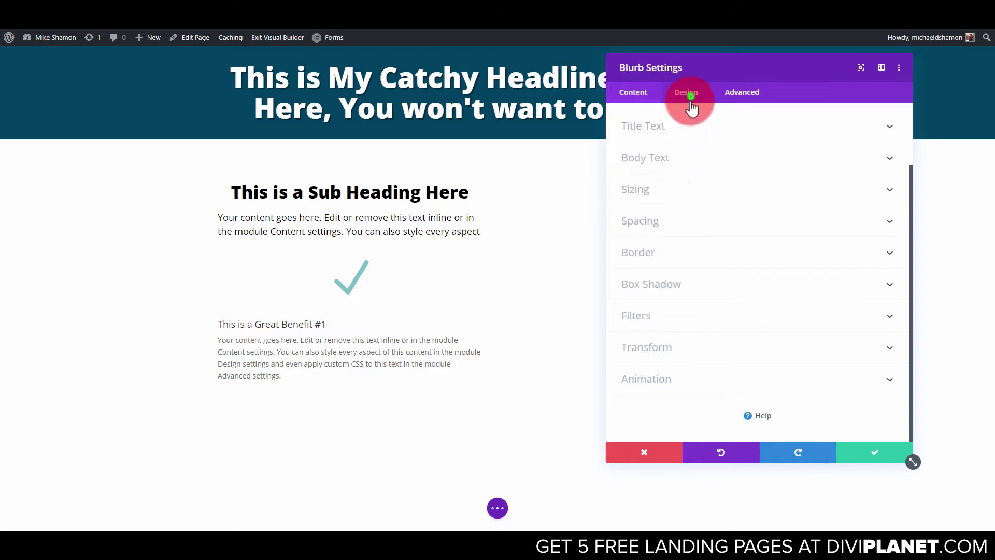
{"action": "left_click", "coordinate": [673, 139]}
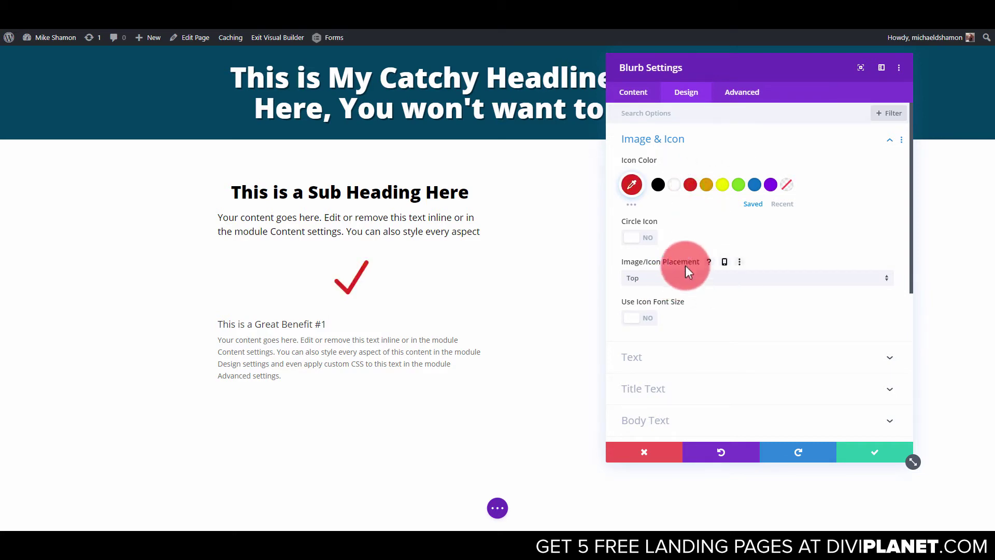
{"action": "left_click", "coordinate": [682, 279]}
{"action": "left_click", "coordinate": [647, 306]}
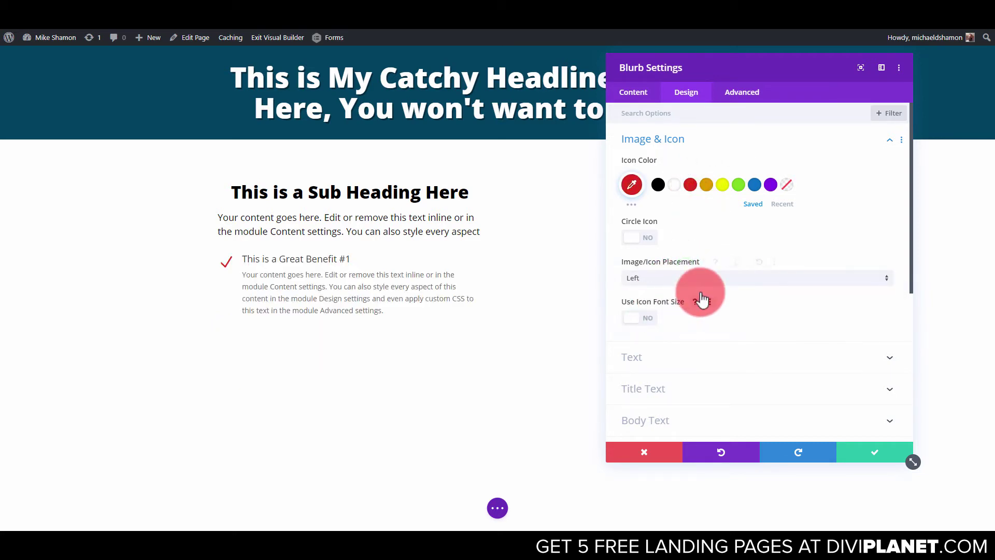
{"action": "left_click", "coordinate": [643, 325]}
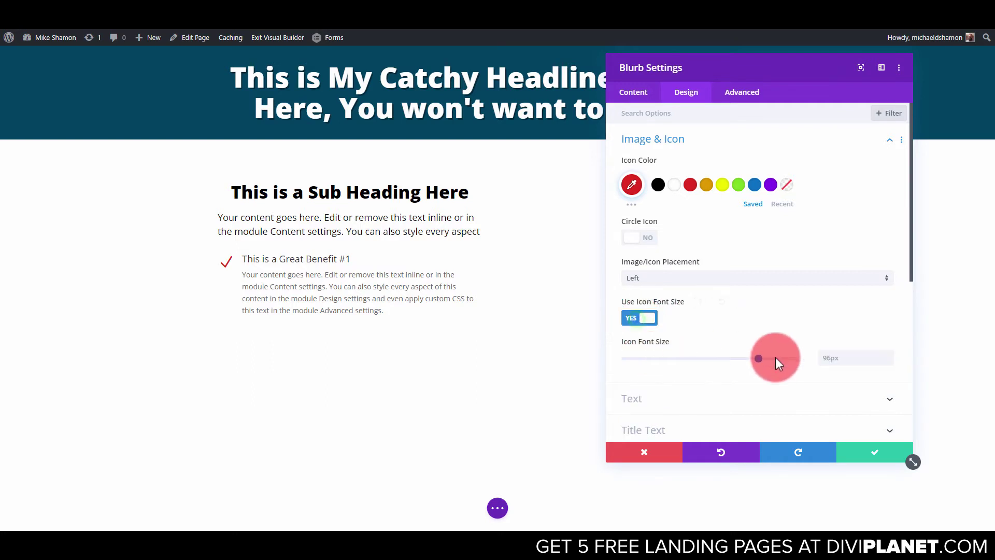
{"action": "left_click_drag", "start_coordinate": [757, 358], "coordinate": [677, 366]}
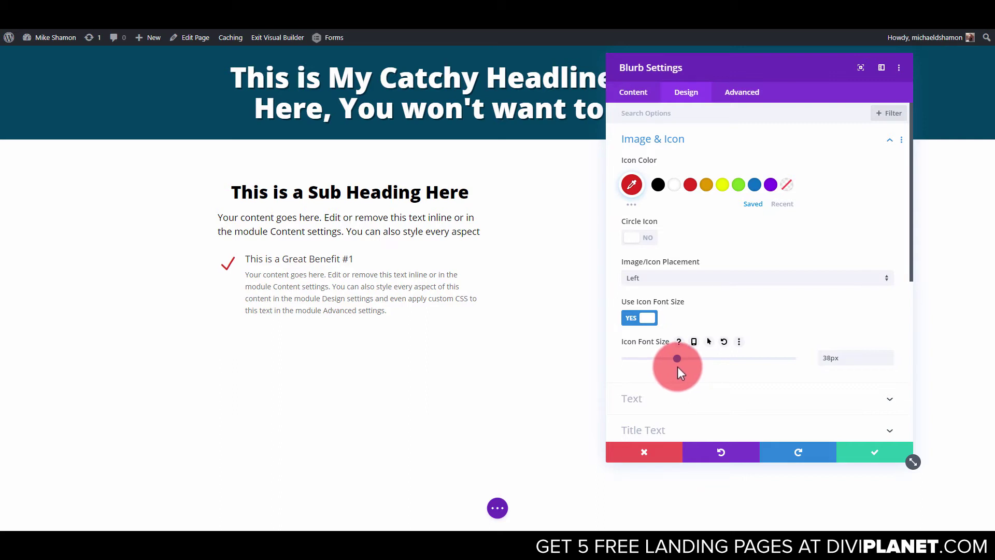
Delete the extra sentences from the blurb's body text.
{"action": "left_click", "coordinate": [631, 100]}
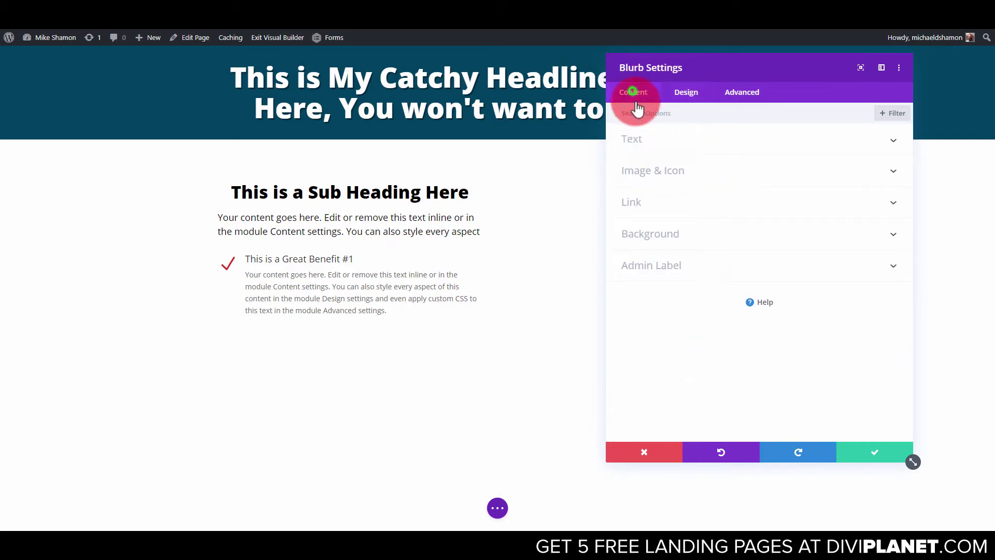
{"action": "left_click", "coordinate": [646, 173]}
{"action": "left_click", "coordinate": [664, 138]}
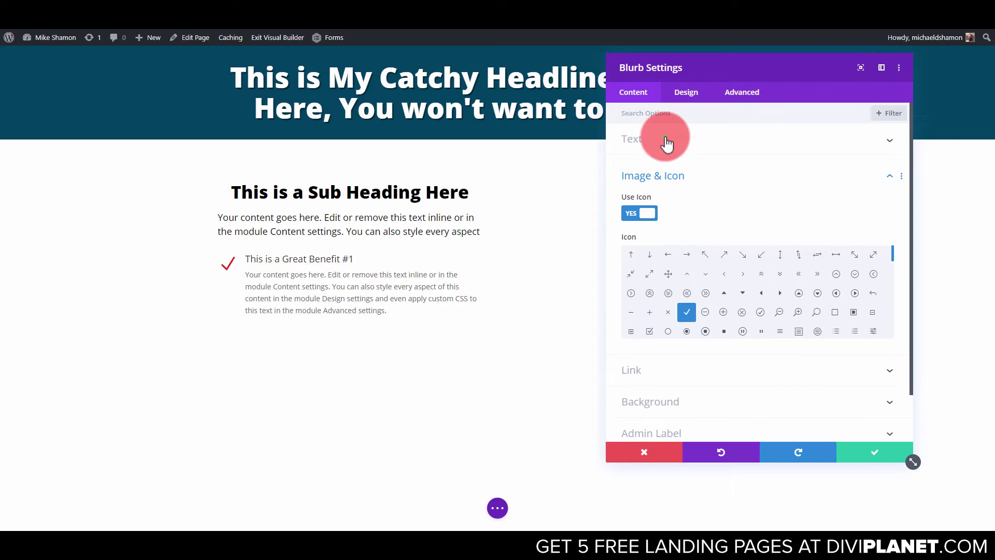
{"action": "scroll", "coordinate": [662, 332], "scroll_direction": "down", "scroll_amount": 1}
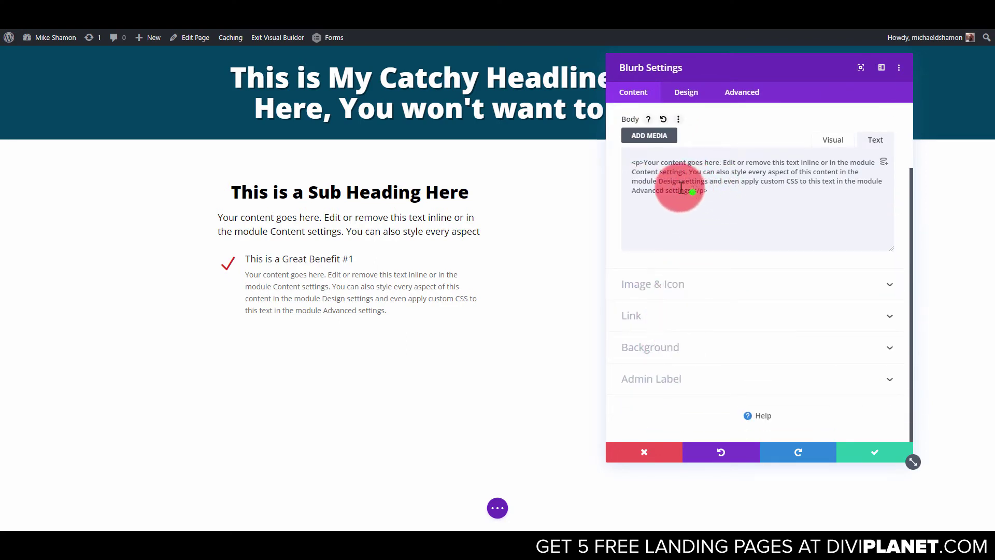
{"action": "left_click_drag", "start_coordinate": [681, 188], "coordinate": [686, 173]}
{"action": "key", "text": "BackSpace"}
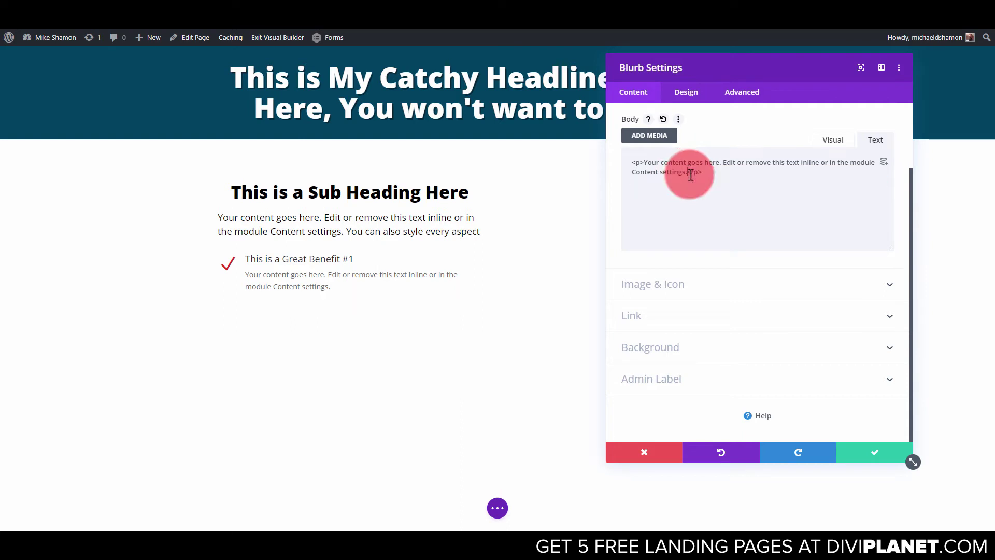
{"action": "scroll", "coordinate": [726, 235], "scroll_direction": "up", "scroll_amount": 1}
{"action": "scroll", "coordinate": [726, 234], "scroll_direction": "up", "scroll_amount": 1}
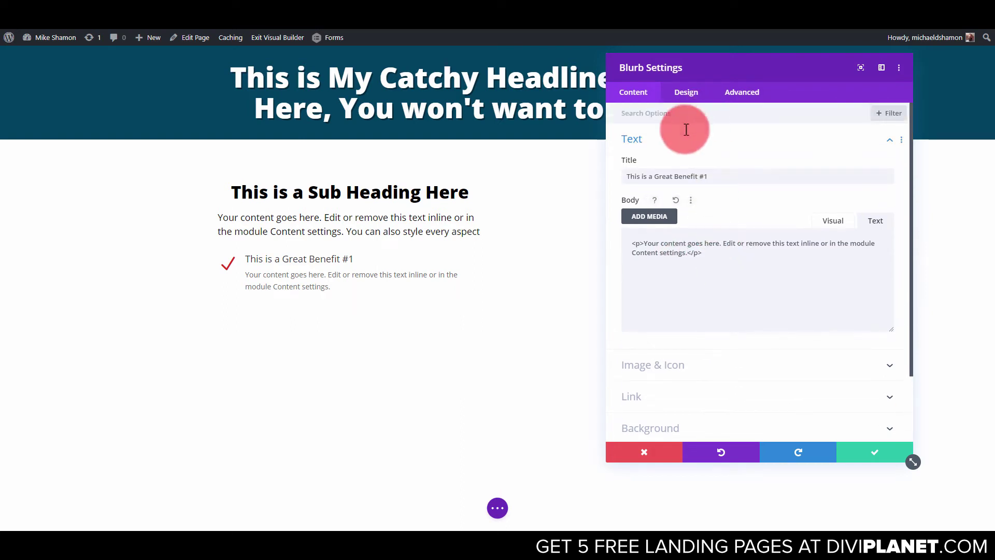
Make the blurb title bold and try out its title text sliders.
{"action": "left_click", "coordinate": [686, 101]}
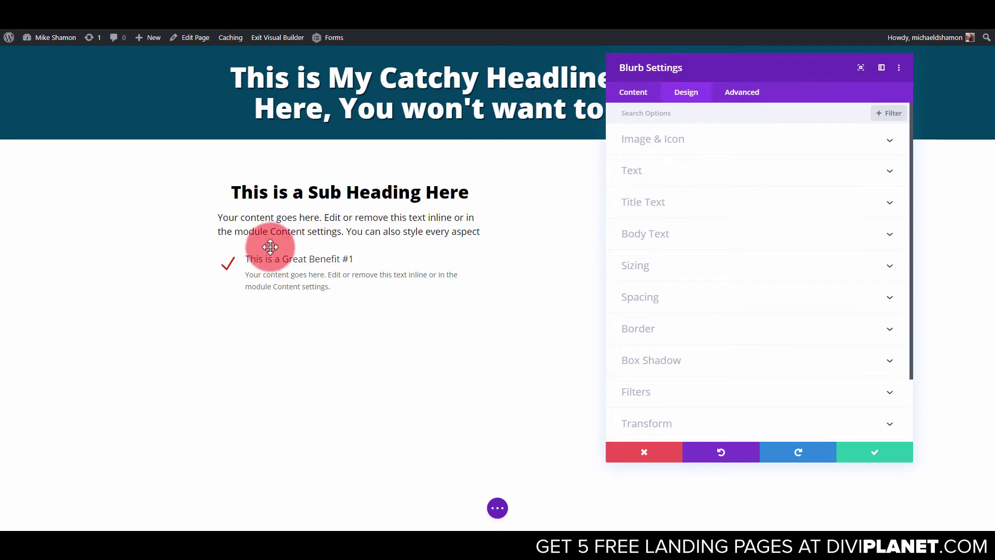
{"action": "left_click", "coordinate": [244, 261]}
{"action": "left_click", "coordinate": [684, 201]}
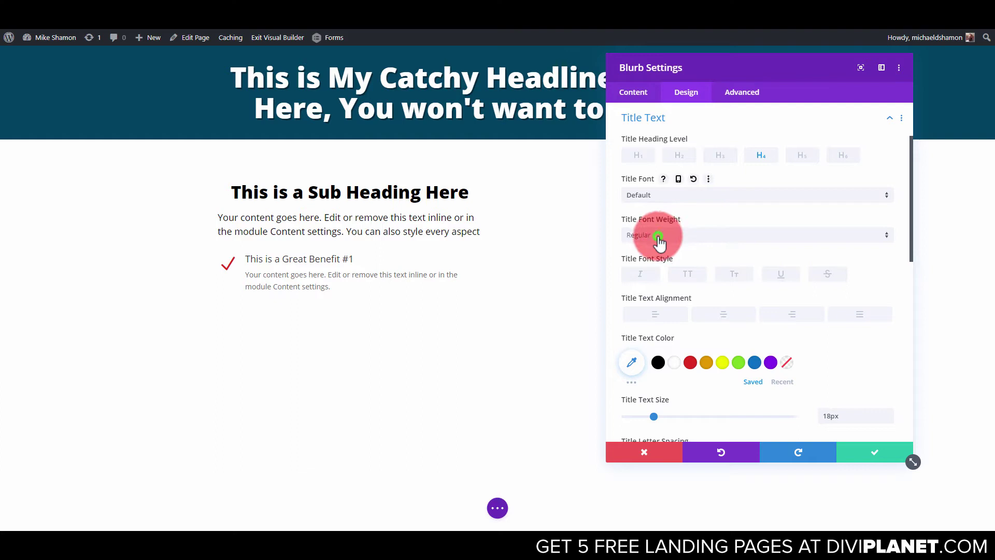
{"action": "left_click", "coordinate": [658, 237]}
{"action": "left_click", "coordinate": [659, 304]}
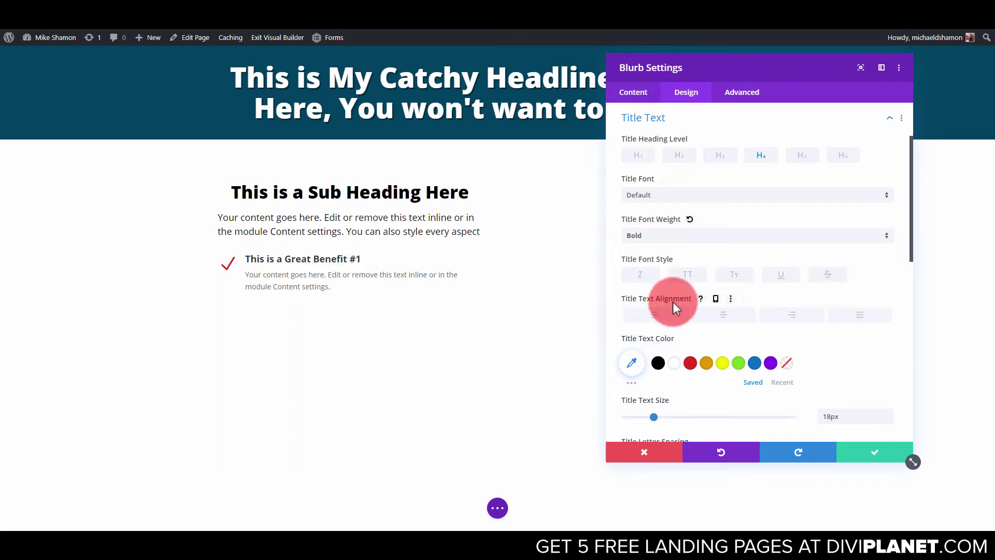
{"action": "scroll", "coordinate": [673, 303], "scroll_direction": "down", "scroll_amount": 4}
{"action": "left_click_drag", "start_coordinate": [626, 325], "coordinate": [606, 334]}
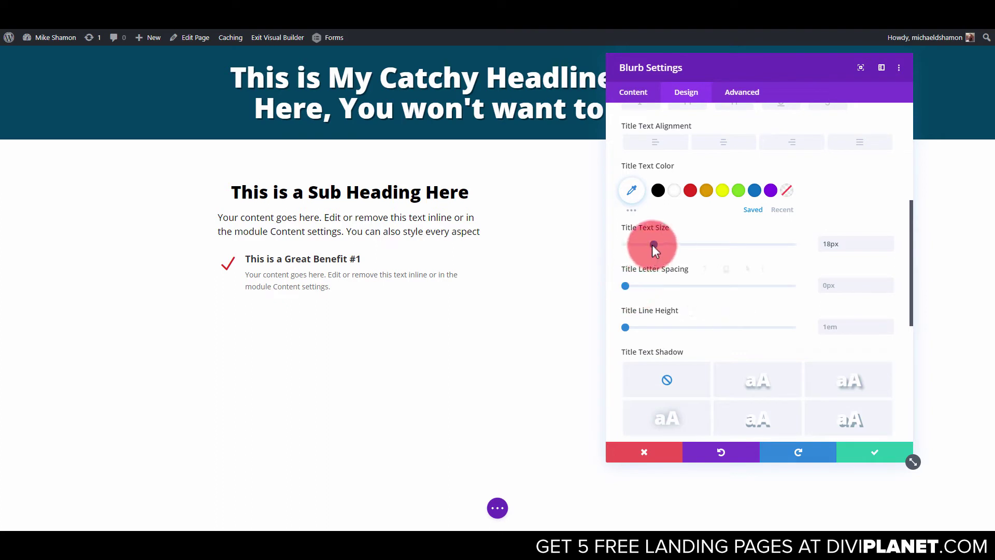
{"action": "scroll", "coordinate": [653, 254], "scroll_direction": "down", "scroll_amount": 5}
{"action": "scroll", "coordinate": [660, 270], "scroll_direction": "up", "scroll_amount": 3}
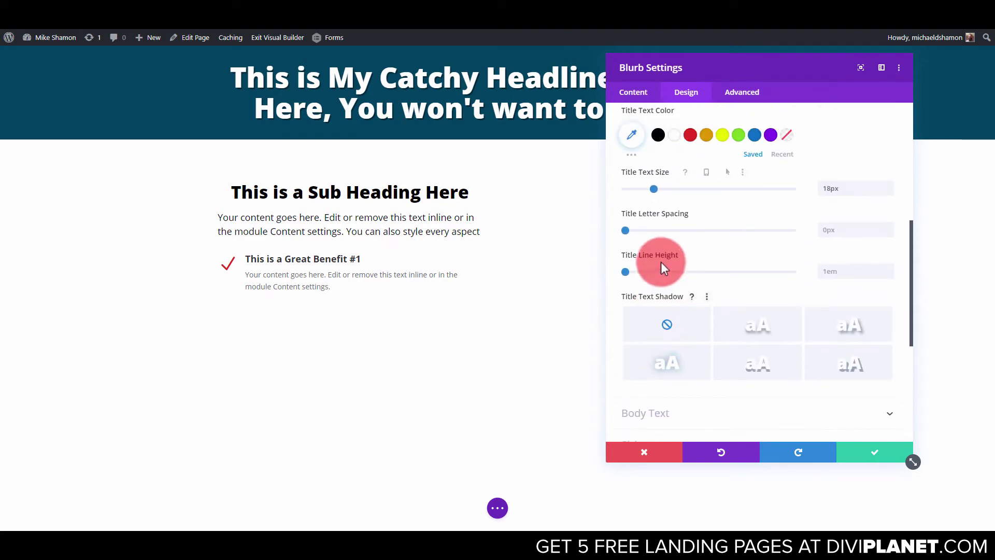
{"action": "scroll", "coordinate": [661, 262], "scroll_direction": "up", "scroll_amount": 1}
{"action": "left_click_drag", "start_coordinate": [654, 243], "coordinate": [658, 243]}
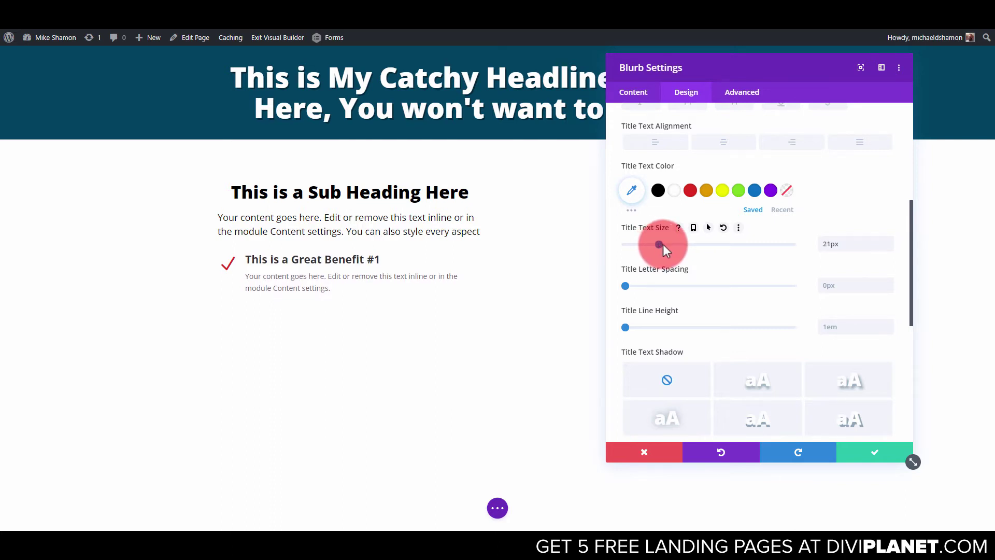
{"action": "scroll", "coordinate": [687, 262], "scroll_direction": "up", "scroll_amount": 2}
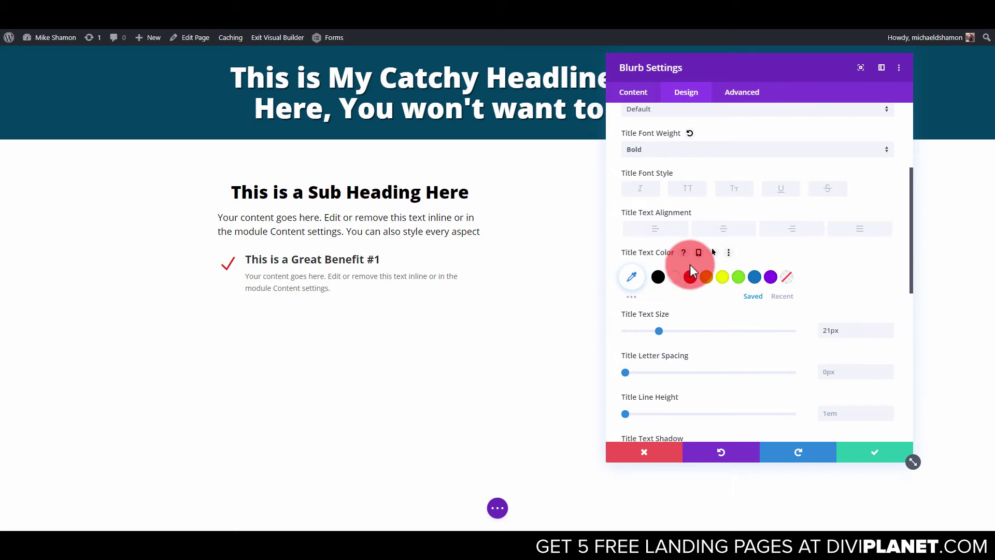
{"action": "scroll", "coordinate": [702, 359], "scroll_direction": "down", "scroll_amount": 4}
{"action": "left_click_drag", "start_coordinate": [624, 200], "coordinate": [573, 206]}
{"action": "scroll", "coordinate": [701, 252], "scroll_direction": "up", "scroll_amount": 4}
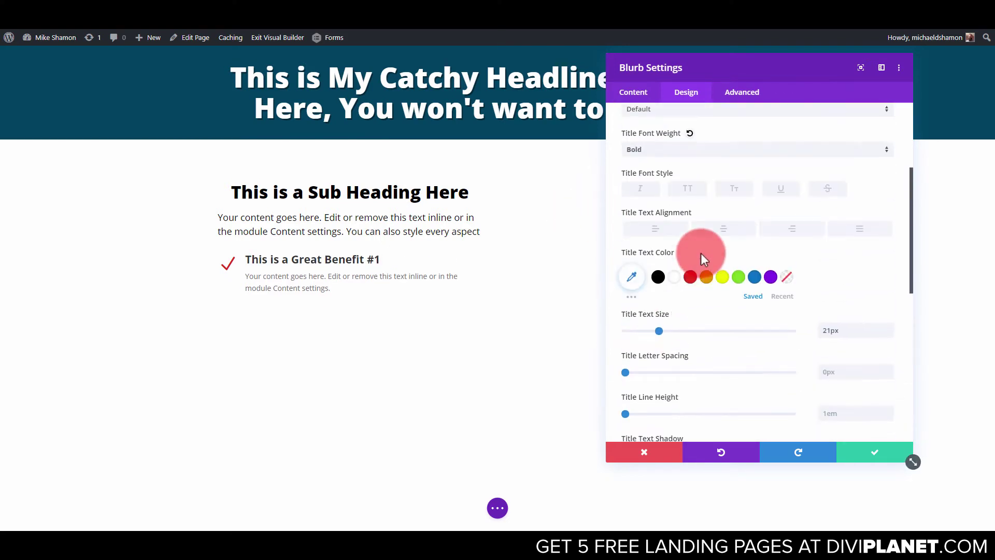
{"action": "scroll", "coordinate": [697, 259], "scroll_direction": "down", "scroll_amount": 6}
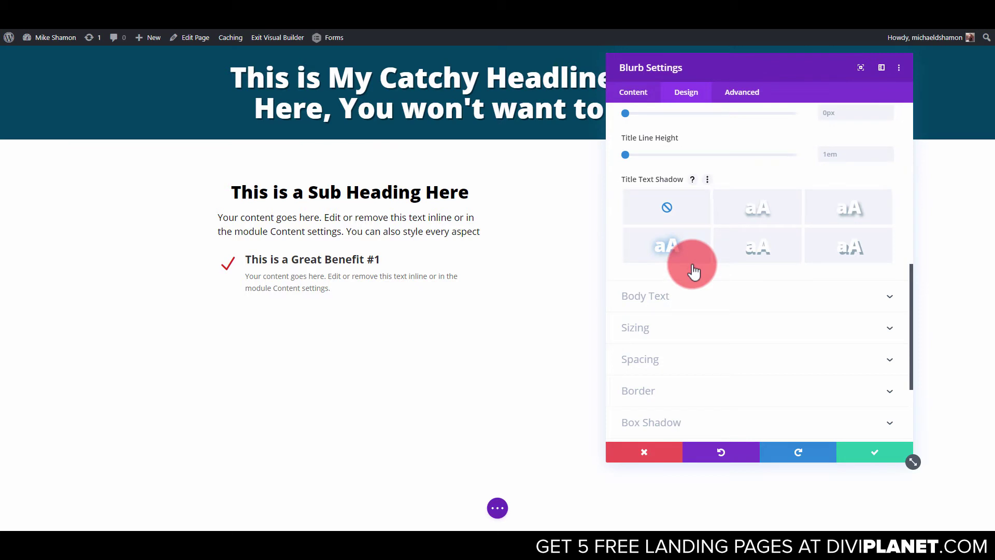
{"action": "scroll", "coordinate": [653, 166], "scroll_direction": "up", "scroll_amount": 5}
Clear the rest of the blurb's body text.
{"action": "left_click", "coordinate": [635, 94]}
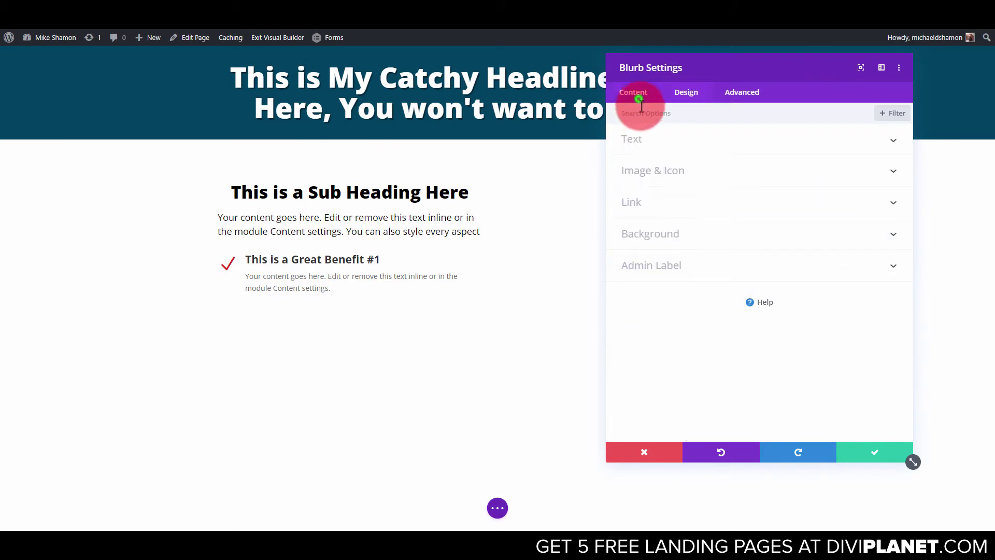
{"action": "left_click", "coordinate": [686, 152]}
{"action": "triple_click", "coordinate": [733, 257]}
{"action": "key", "text": "BackSpace"}
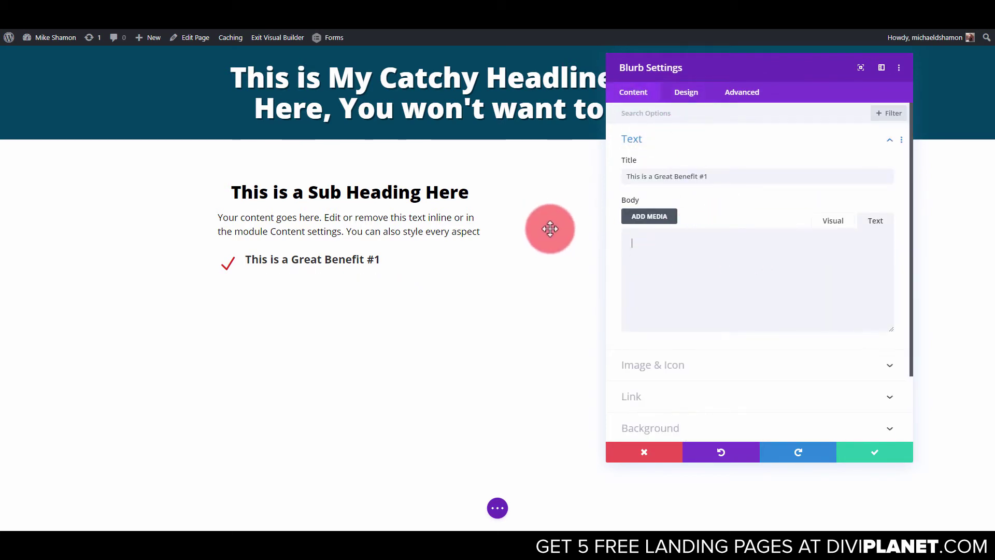
Enlarge the blurb title text to 24px.
{"action": "left_click", "coordinate": [686, 93]}
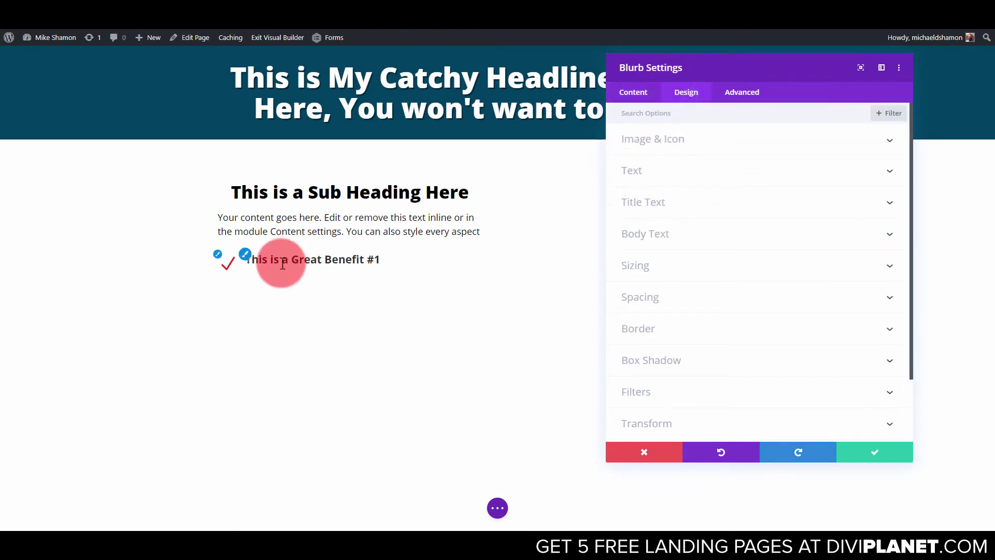
{"action": "left_click", "coordinate": [245, 255]}
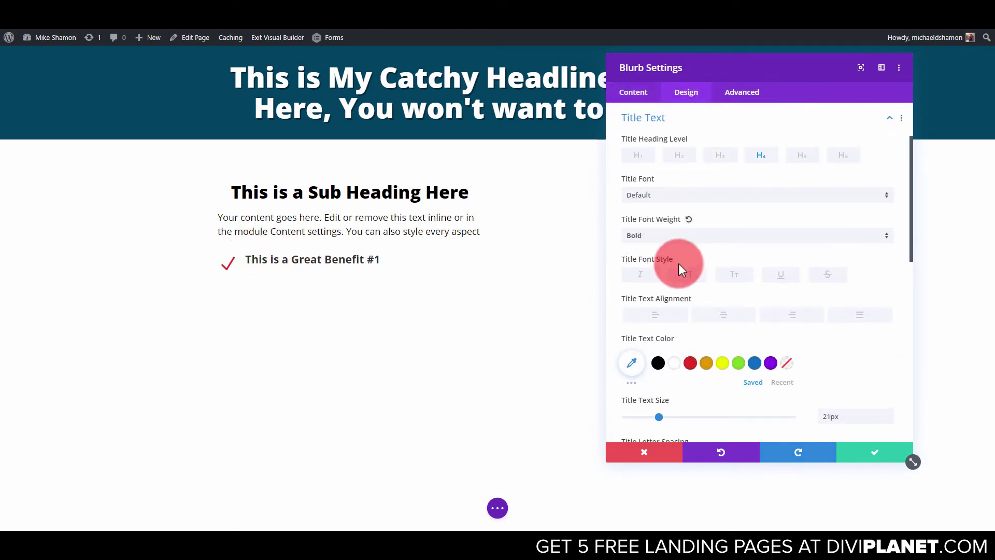
{"action": "scroll", "coordinate": [716, 336], "scroll_direction": "down", "scroll_amount": 2}
{"action": "left_click_drag", "start_coordinate": [657, 331], "coordinate": [667, 329]}
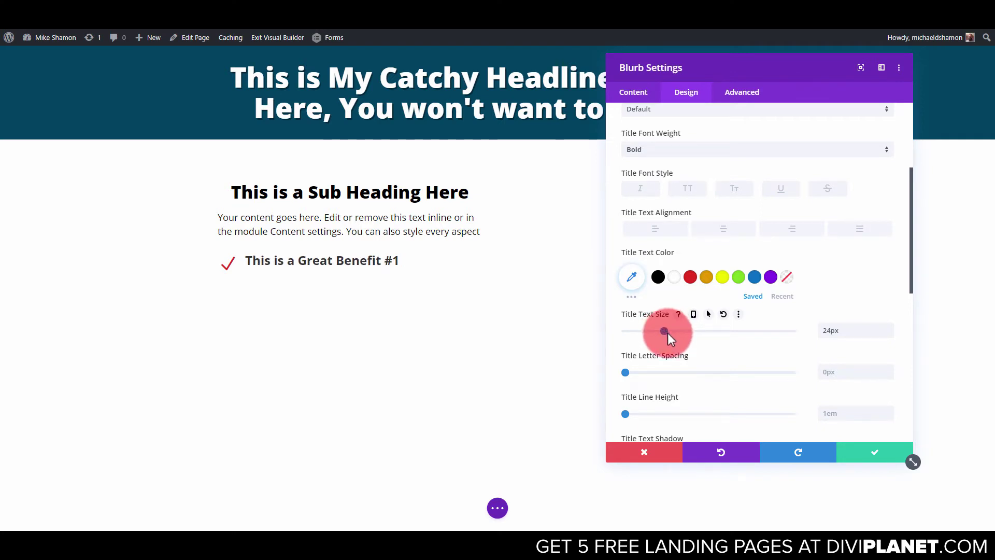
Shrink the red checkmark icon to 31px.
{"action": "left_click", "coordinate": [640, 89]}
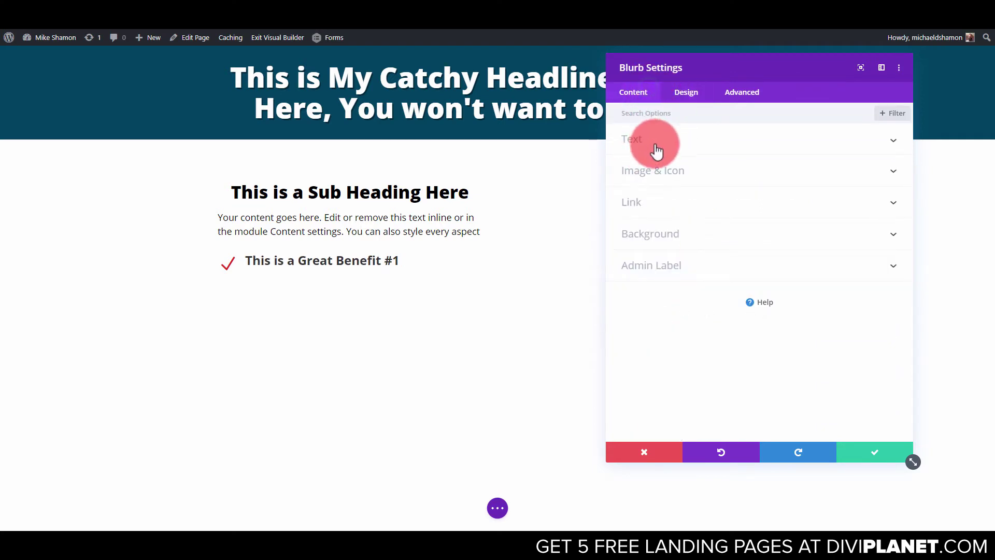
{"action": "left_click", "coordinate": [669, 170]}
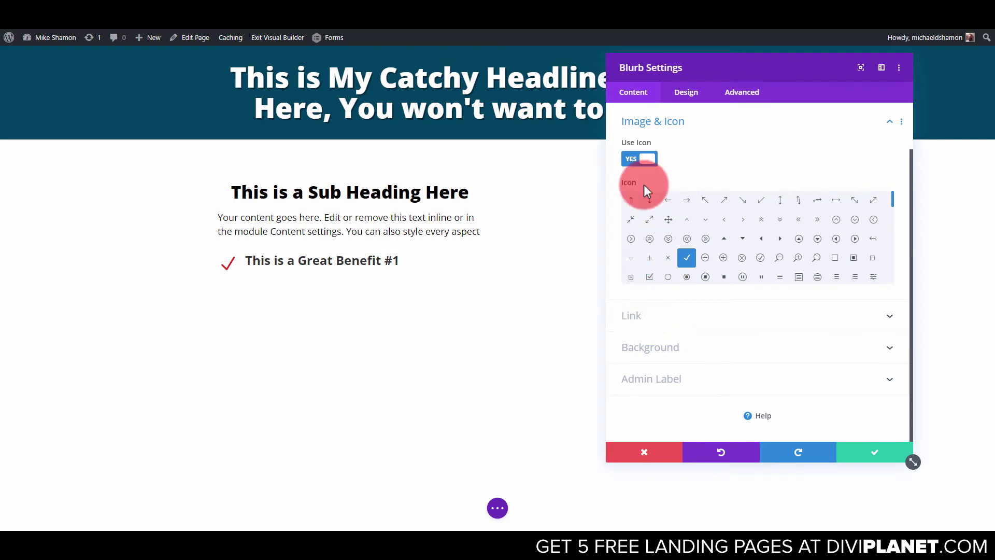
{"action": "left_click", "coordinate": [686, 92]}
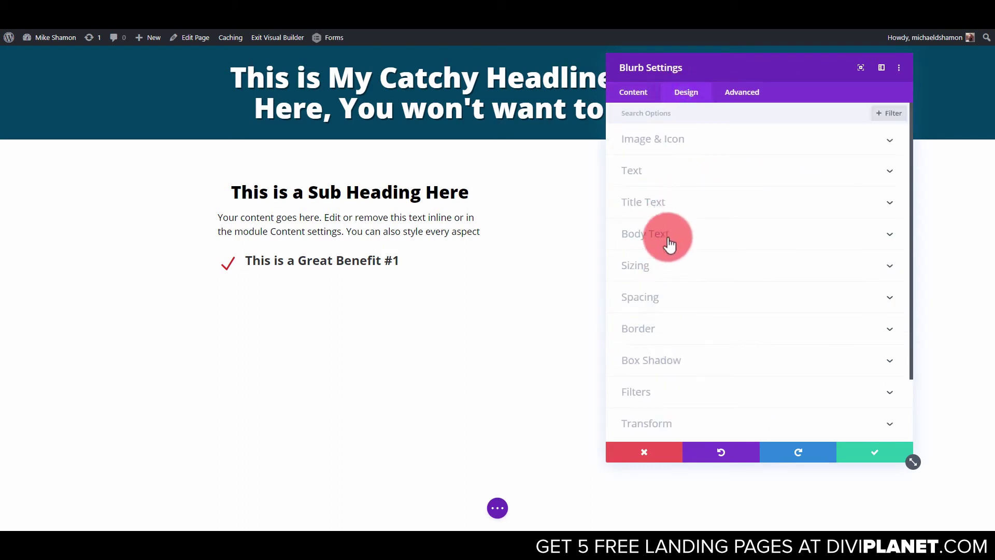
{"action": "left_click", "coordinate": [665, 141]}
{"action": "left_click_drag", "start_coordinate": [669, 356], "coordinate": [664, 362]}
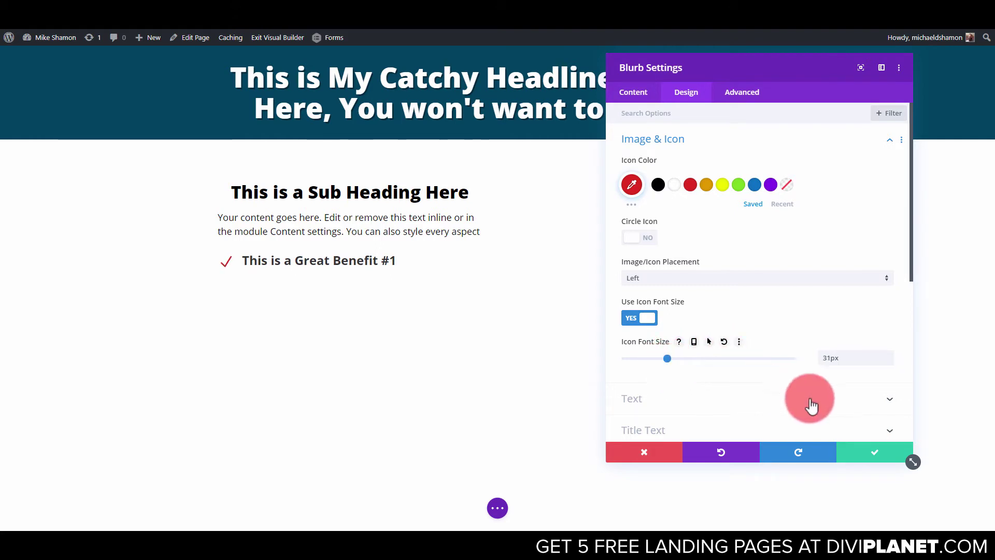
Save the blurb, duplicate it, then delete the extra copy.
{"action": "left_click", "coordinate": [873, 458]}
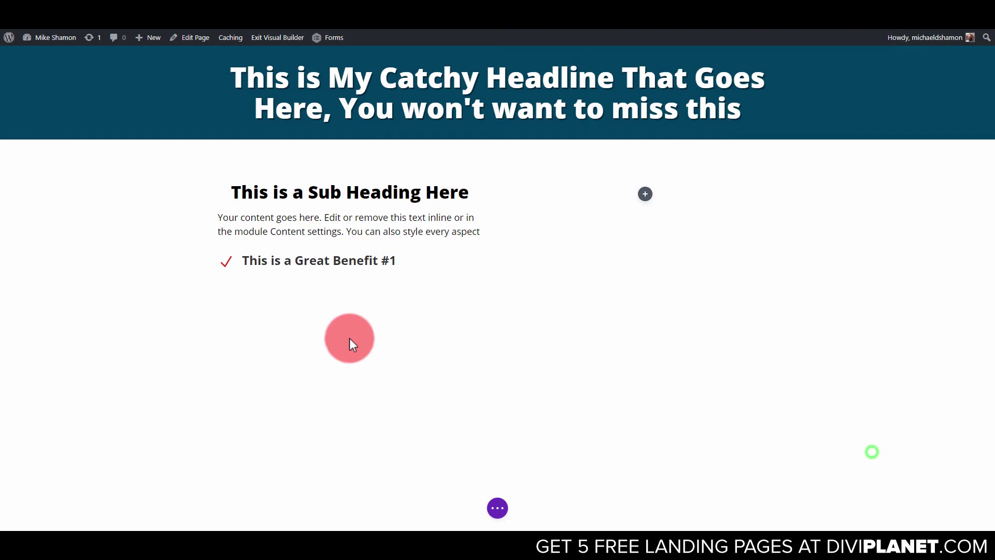
{"action": "mouse_move", "coordinate": [306, 262]}
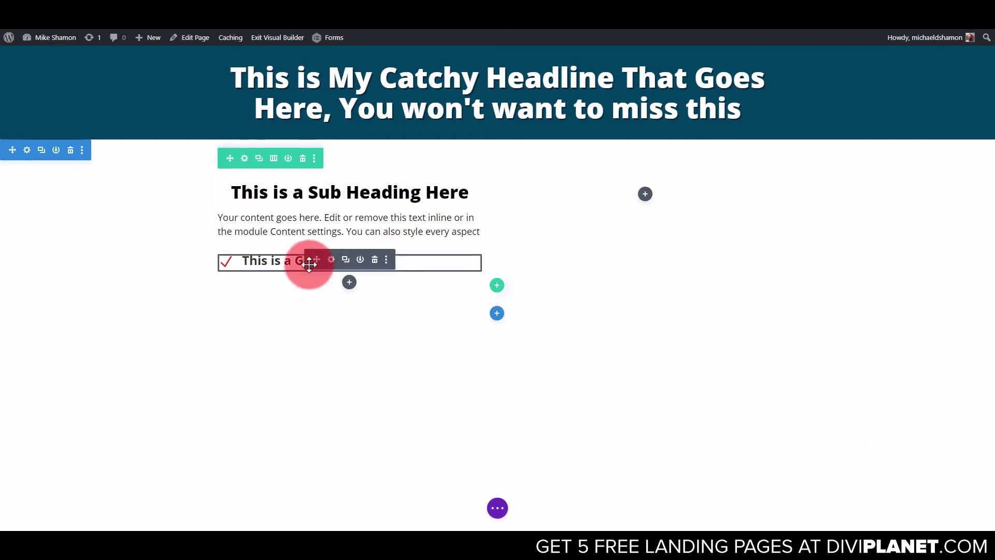
{"action": "left_click", "coordinate": [344, 260]}
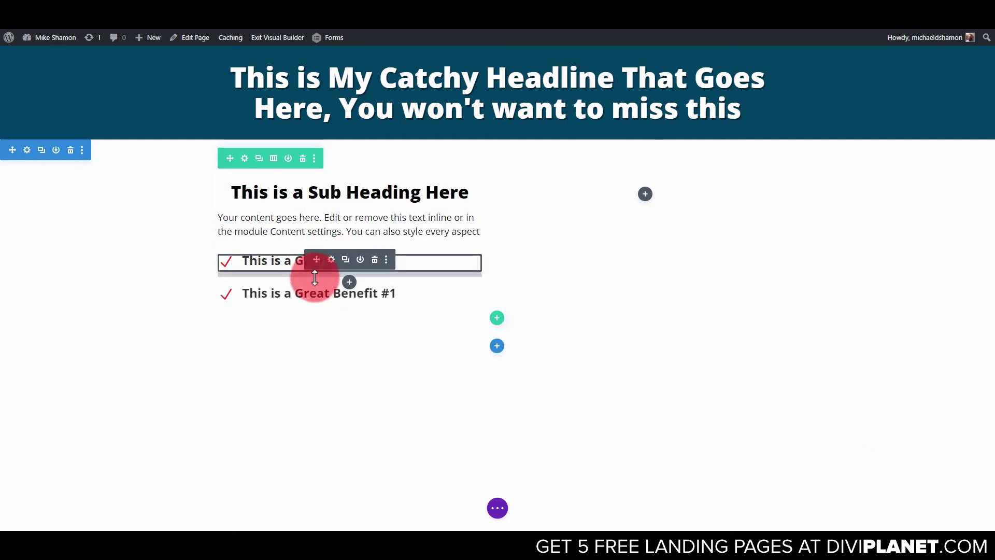
{"action": "left_click", "coordinate": [374, 292]}
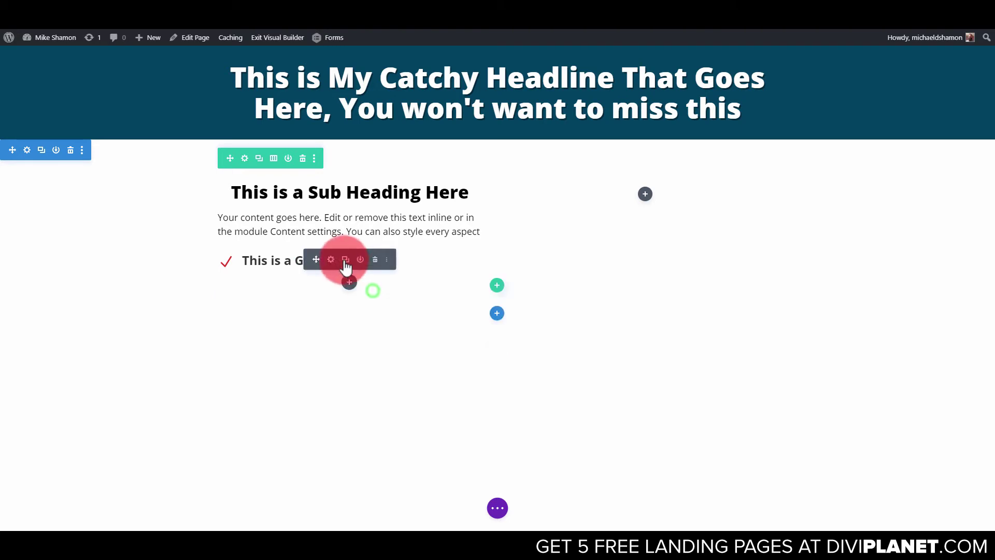
Set the blurb's vertical margins to 0px and top/bottom padding to 8px, then save.
{"action": "left_click", "coordinate": [331, 260]}
{"action": "left_click", "coordinate": [686, 92]}
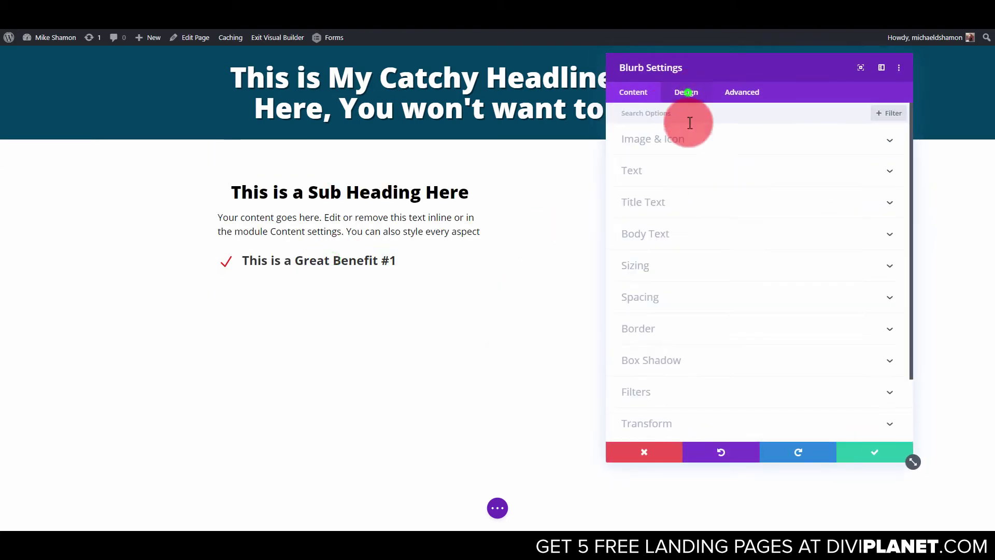
{"action": "left_click", "coordinate": [660, 301]}
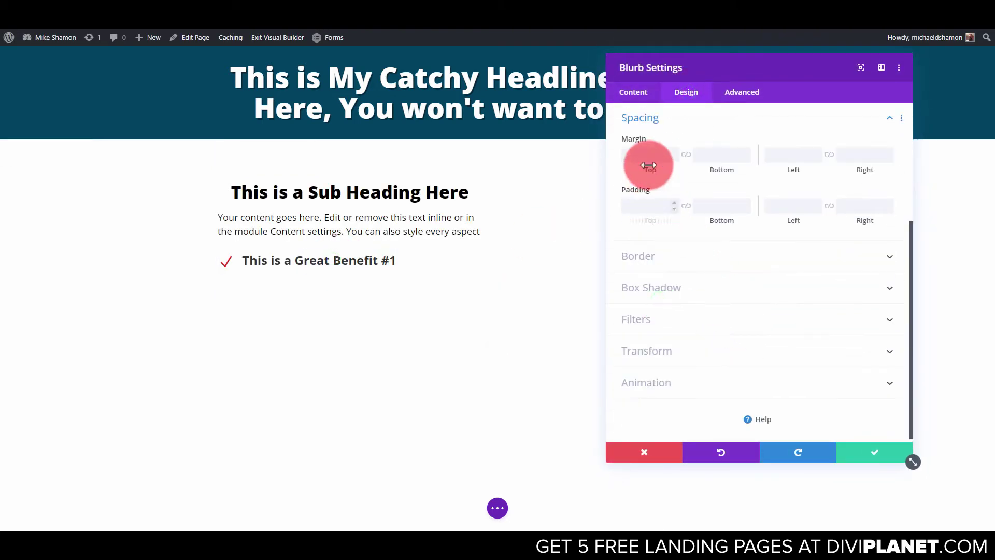
{"action": "left_click", "coordinate": [685, 155]}
{"action": "left_click", "coordinate": [646, 207]}
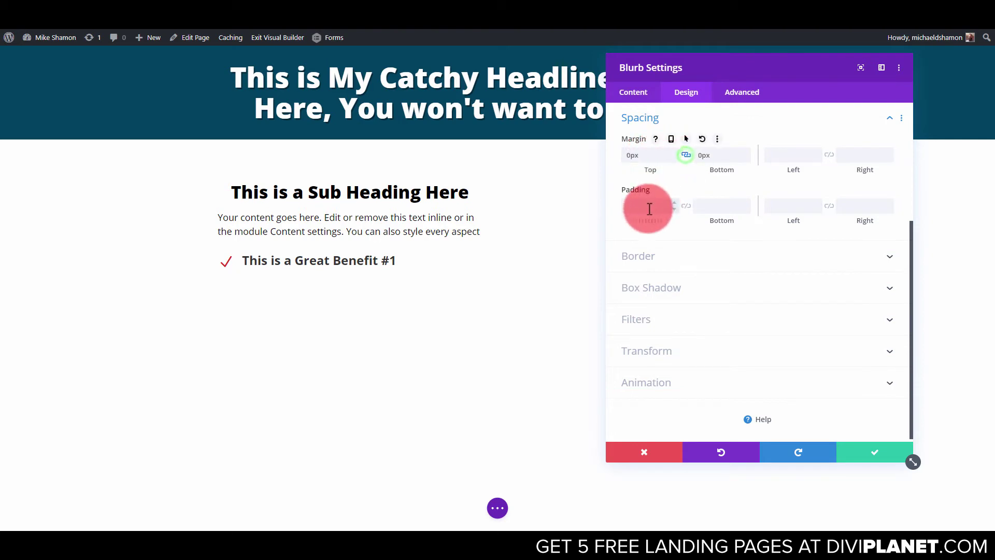
{"action": "type", "text": "0"}
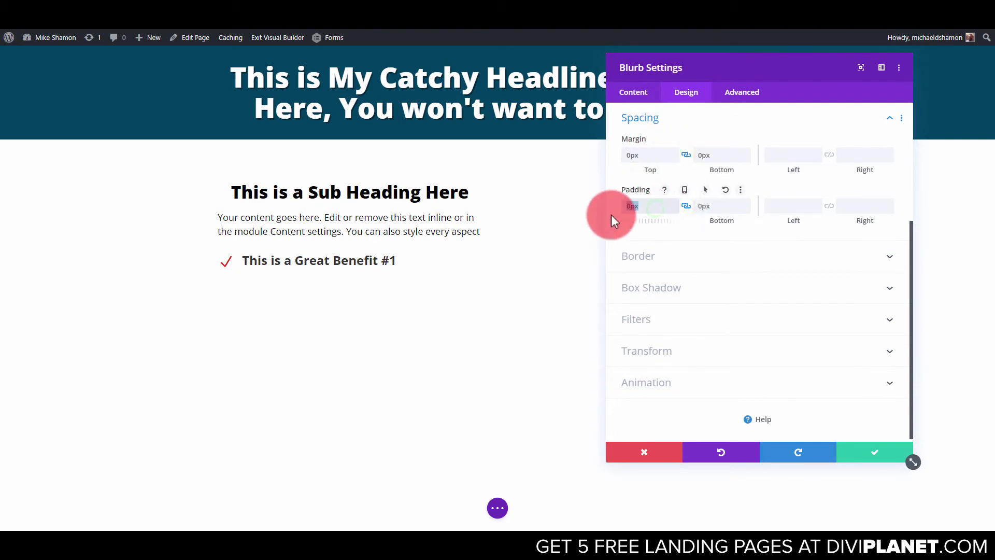
{"action": "key", "text": "BackSpace"}
{"action": "type", "text": "8px"}
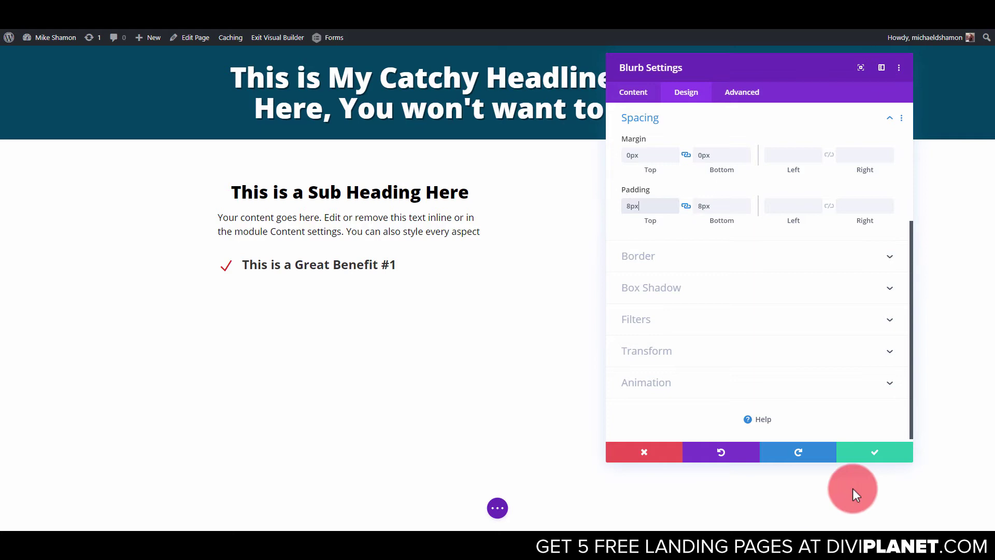
{"action": "left_click", "coordinate": [876, 459]}
Duplicate the benefit blurb until there are four checkmark rows.
{"action": "left_click", "coordinate": [345, 259]}
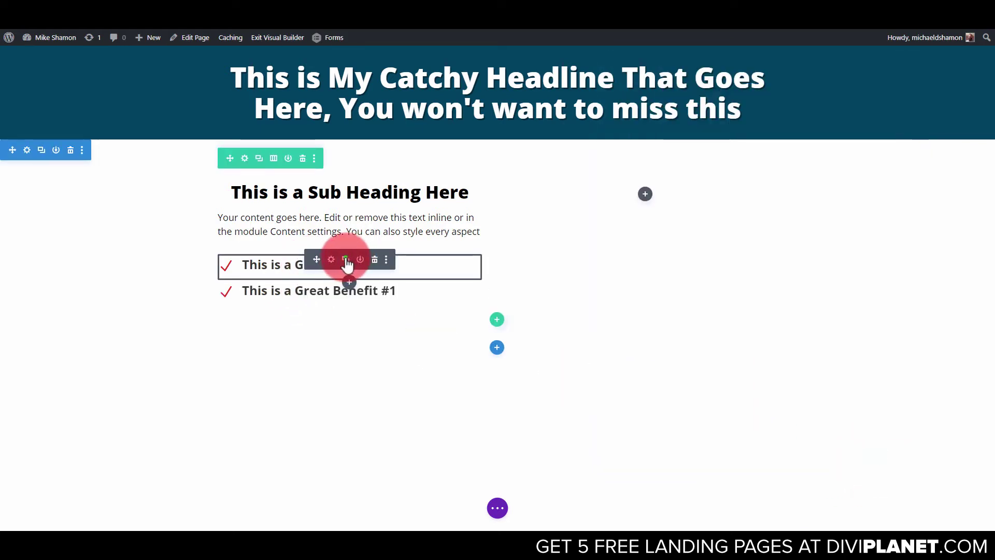
{"action": "left_click", "coordinate": [345, 259]}
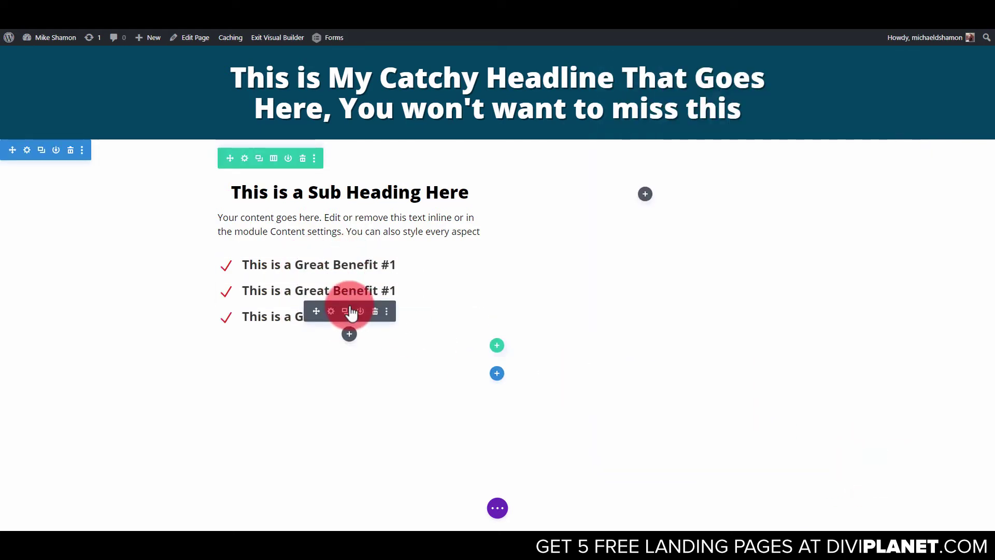
{"action": "left_click", "coordinate": [348, 311]}
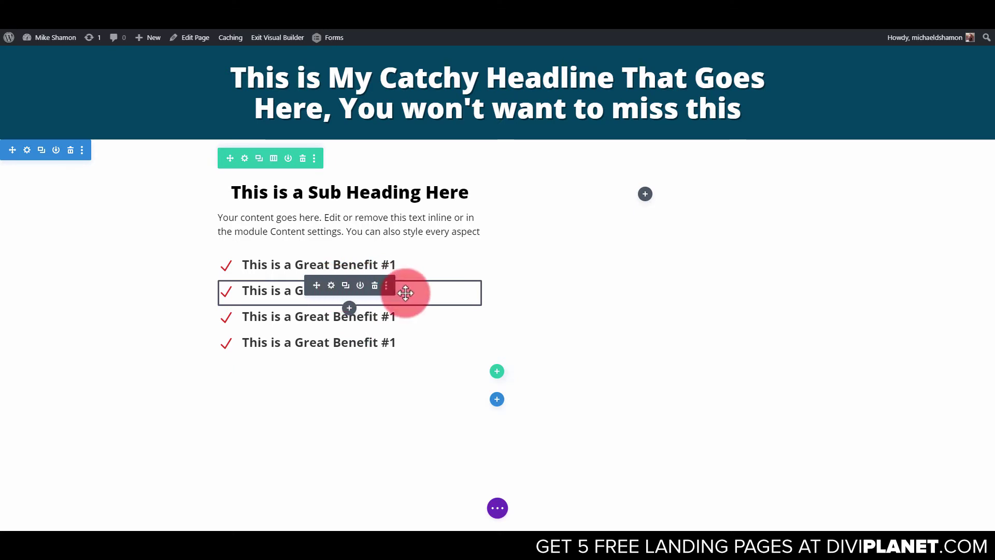
{"action": "left_click", "coordinate": [407, 292]}
{"action": "mouse_move", "coordinate": [335, 300]}
{"action": "left_mouse_down"}
{"action": "mouse_move", "coordinate": [293, 293]}
{"action": "mouse_move", "coordinate": [387, 293]}
{"action": "mouse_move", "coordinate": [378, 291]}
{"action": "mouse_move", "coordinate": [396, 300]}
{"action": "mouse_move", "coordinate": [394, 328]}
{"action": "mouse_move", "coordinate": [382, 317]}
{"action": "mouse_move", "coordinate": [391, 366]}
{"action": "left_mouse_up"}
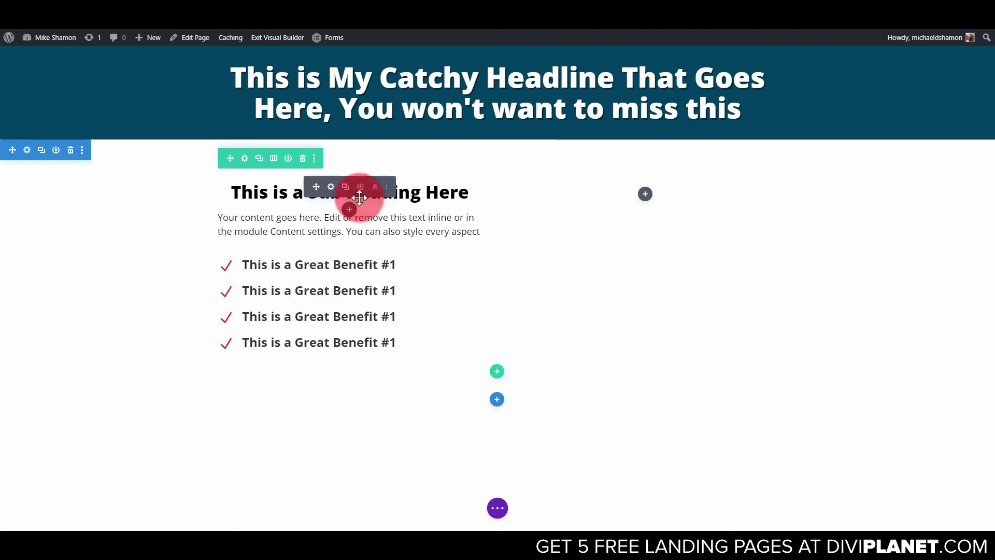
Duplicate the intro paragraph and move the copy below the benefit list.
{"action": "left_click", "coordinate": [345, 216]}
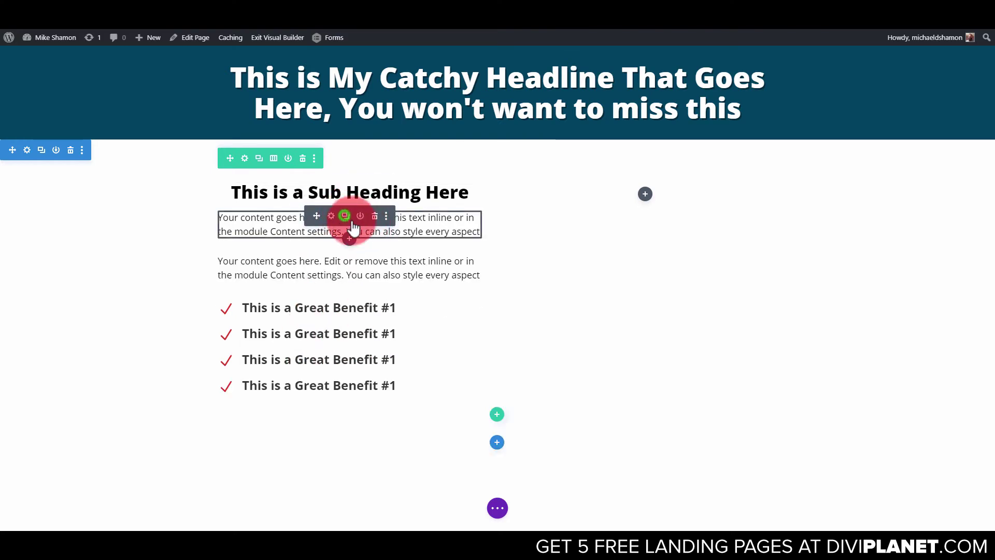
{"action": "left_click_drag", "start_coordinate": [318, 259], "coordinate": [303, 391]}
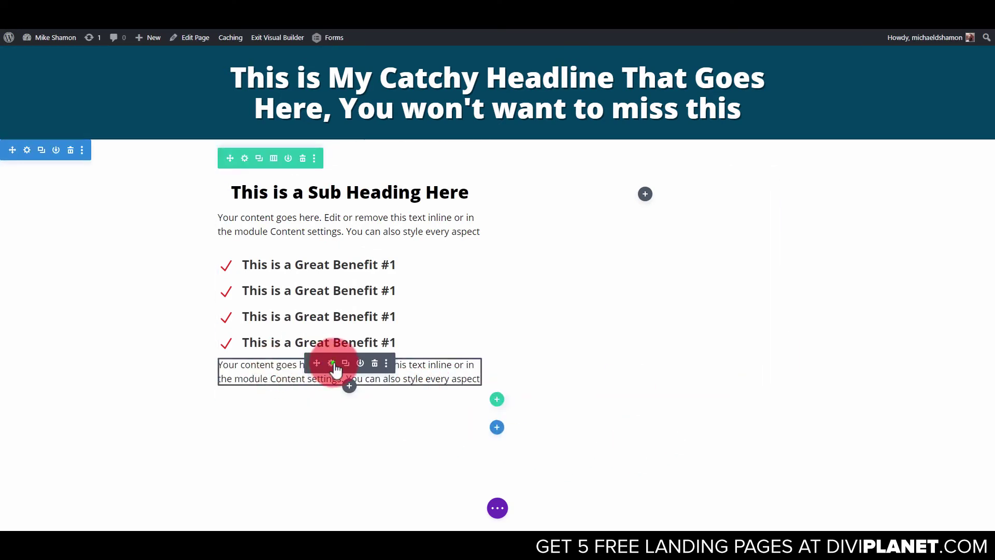
{"action": "left_click", "coordinate": [332, 361]}
Give the copied paragraph 0px vertical margins and 16px top and bottom padding, then save.
{"action": "left_click", "coordinate": [686, 92]}
{"action": "left_click", "coordinate": [653, 236]}
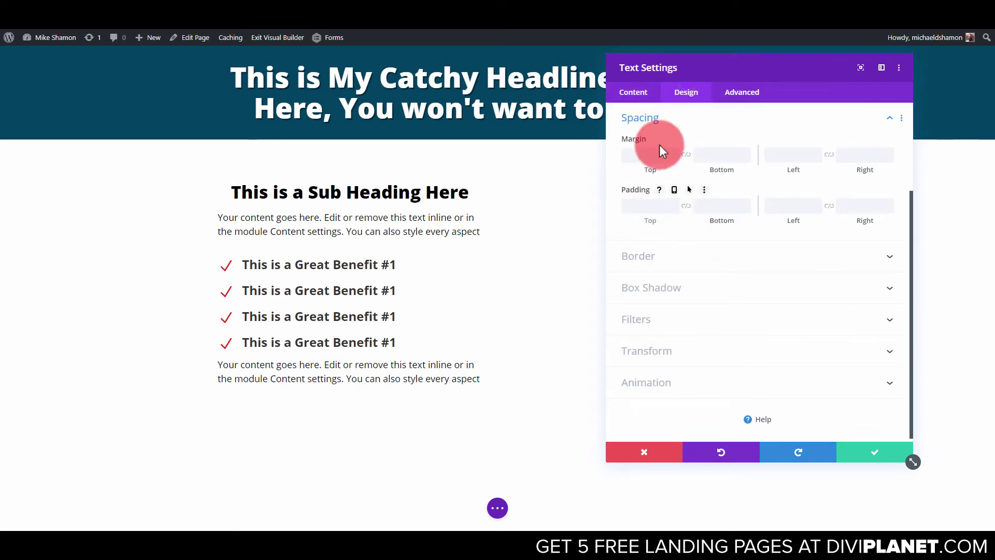
{"action": "type", "text": "0"}
{"action": "left_click", "coordinate": [686, 154]}
{"action": "left_click", "coordinate": [647, 207]}
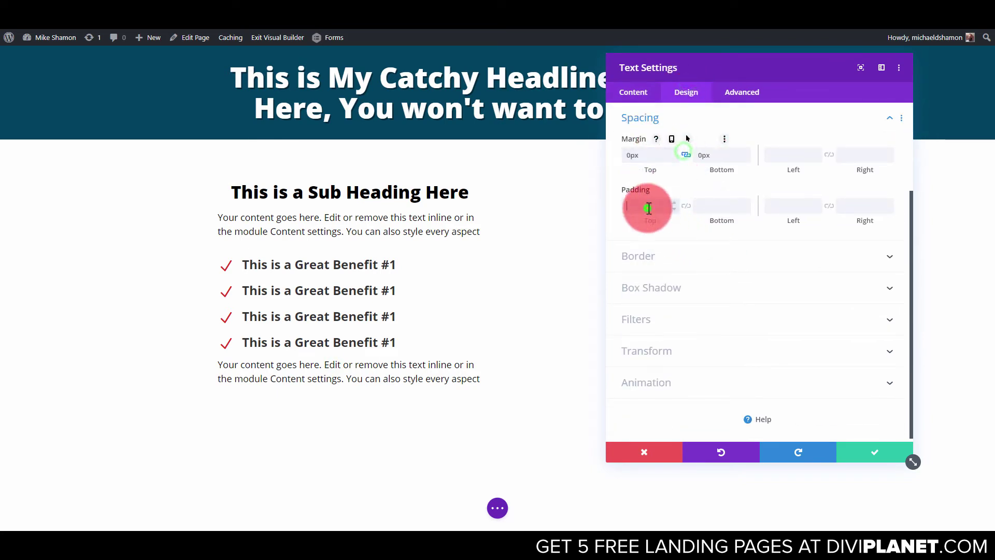
{"action": "type", "text": "0"}
{"action": "left_click", "coordinate": [638, 208]}
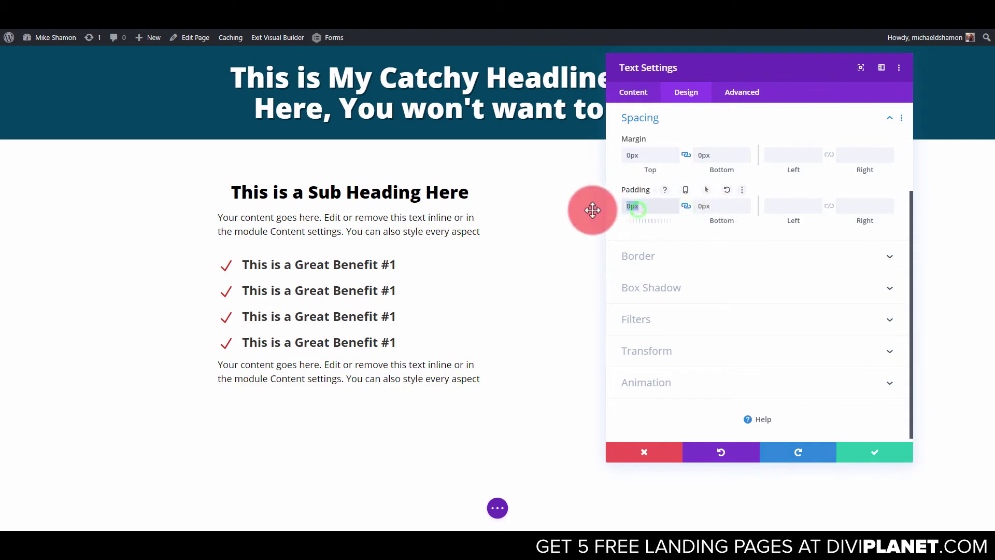
{"action": "type", "text": "32px"}
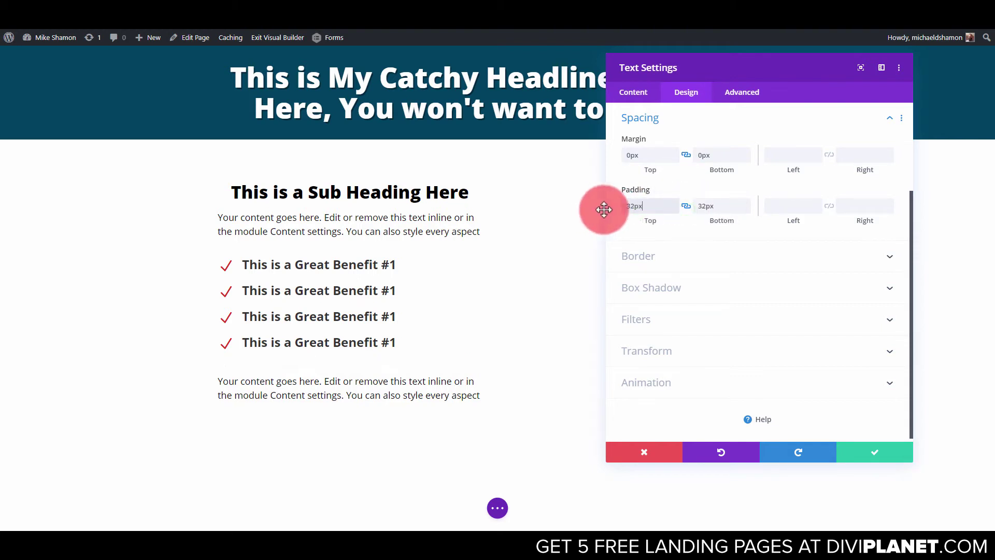
{"action": "left_click_drag", "start_coordinate": [656, 208], "coordinate": [570, 205]}
{"action": "type", "text": "16px"}
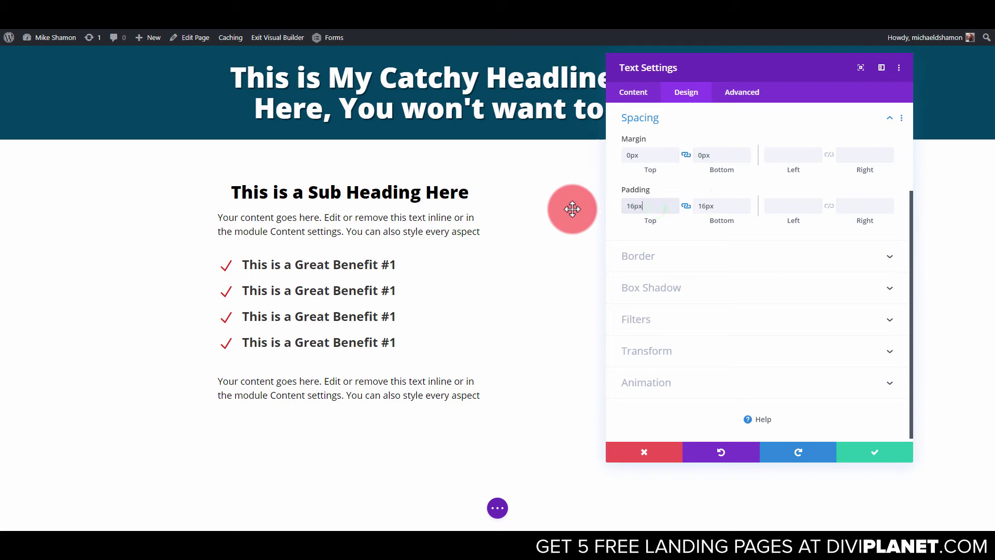
{"action": "left_click", "coordinate": [872, 461]}
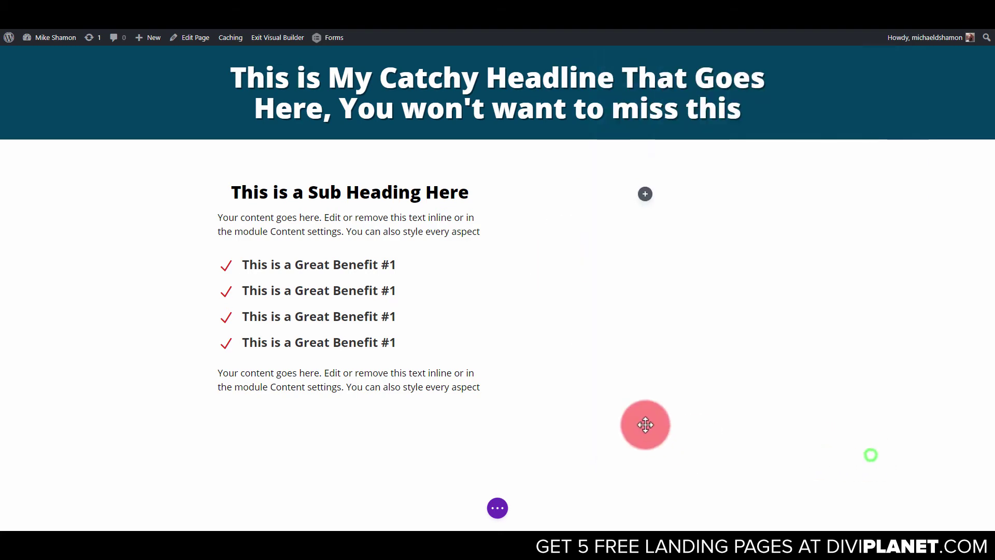
Insert an Email Optin module into the empty right column via an 'opti' search.
{"action": "left_click", "coordinate": [645, 195]}
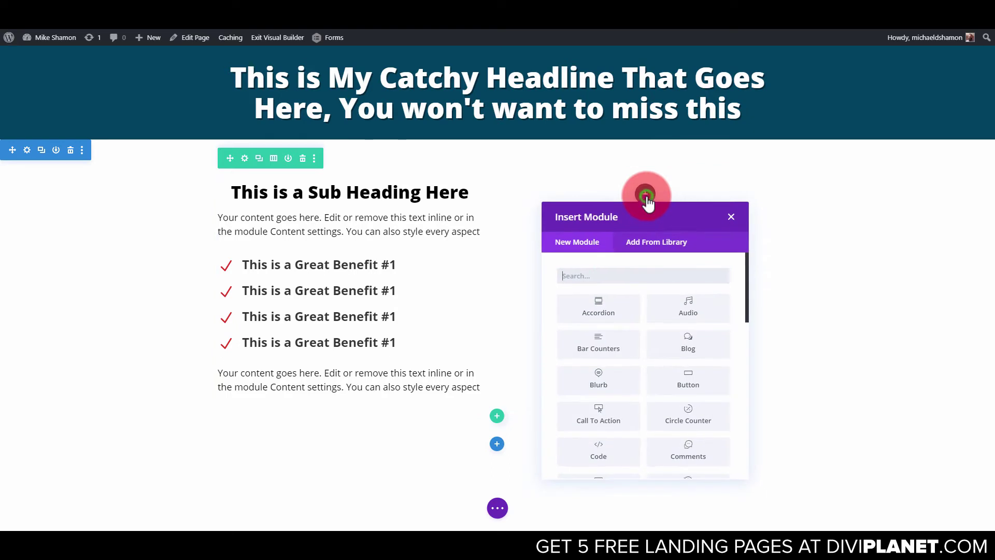
{"action": "left_click", "coordinate": [619, 277]}
{"action": "type", "text": "optin"}
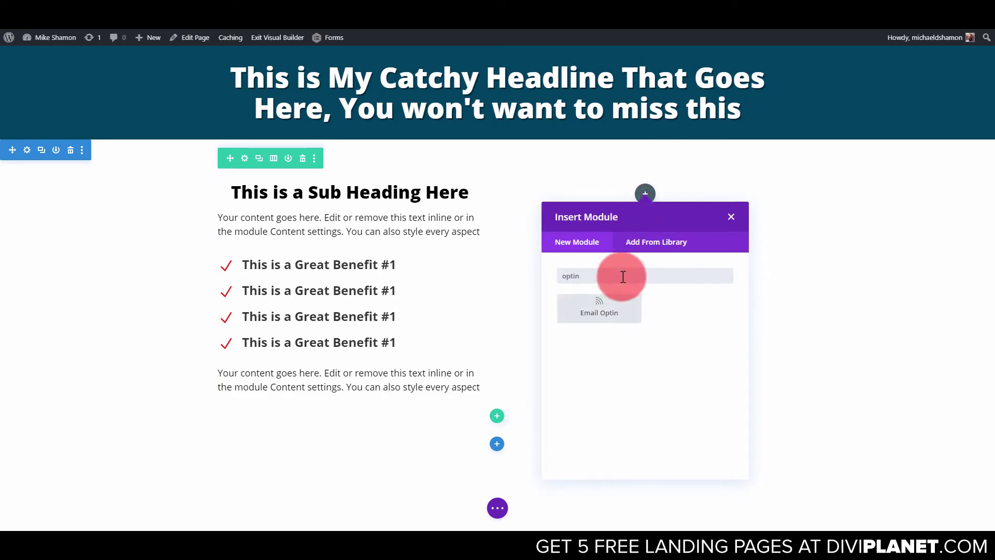
{"action": "left_click", "coordinate": [627, 310]}
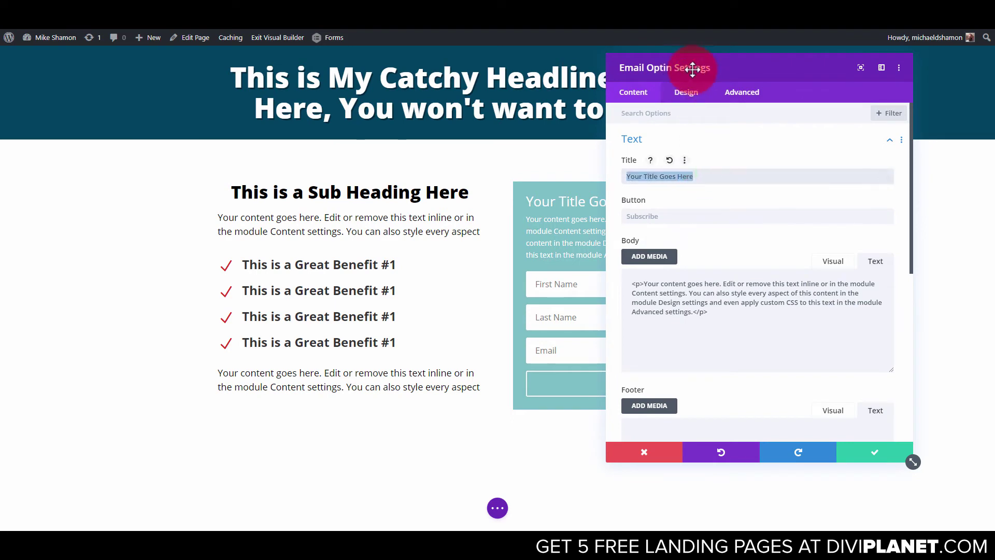
{"action": "left_click_drag", "start_coordinate": [693, 66], "coordinate": [233, 95]}
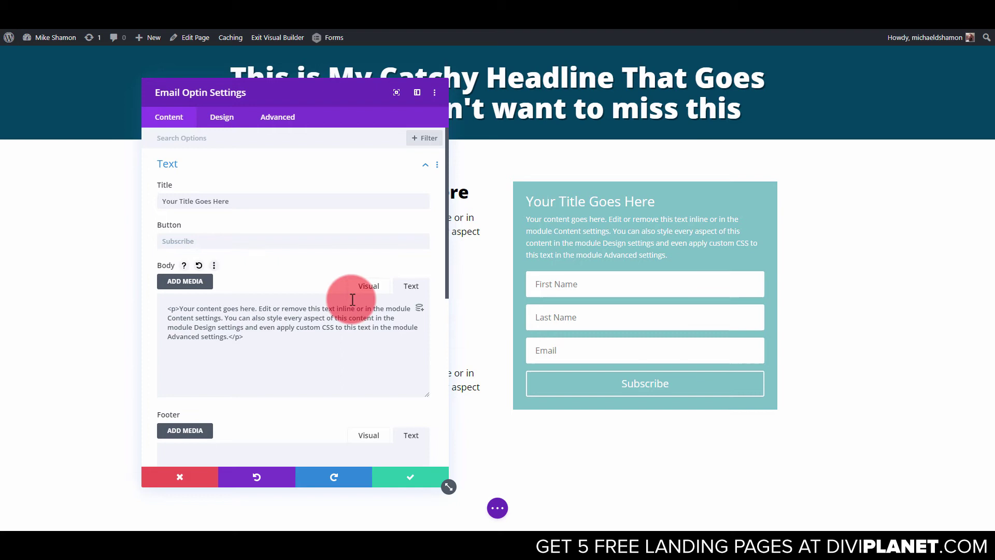
Set the opt-in form's field border width to 1px.
{"action": "left_click", "coordinate": [222, 118]}
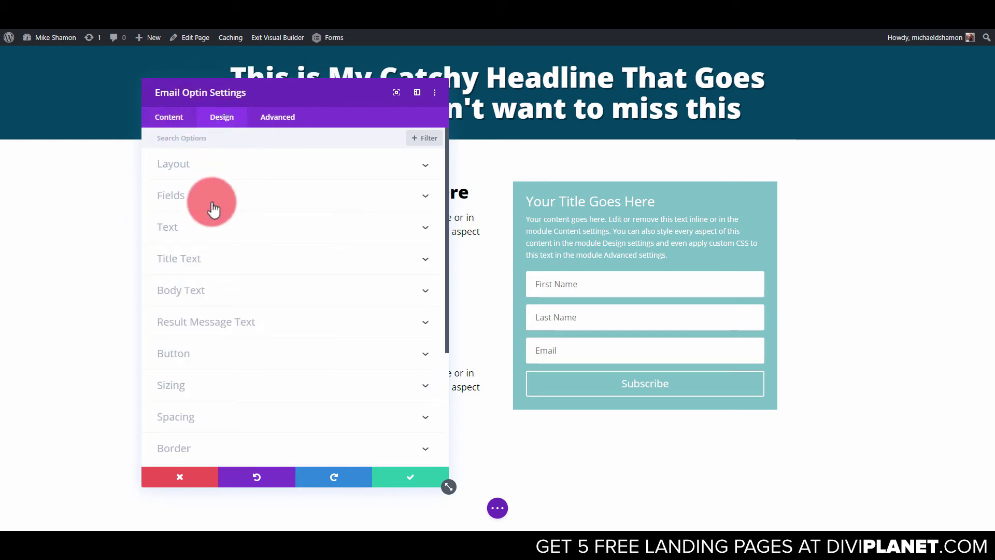
{"action": "left_click", "coordinate": [212, 199]}
{"action": "scroll", "coordinate": [210, 266], "scroll_direction": "down", "scroll_amount": 15}
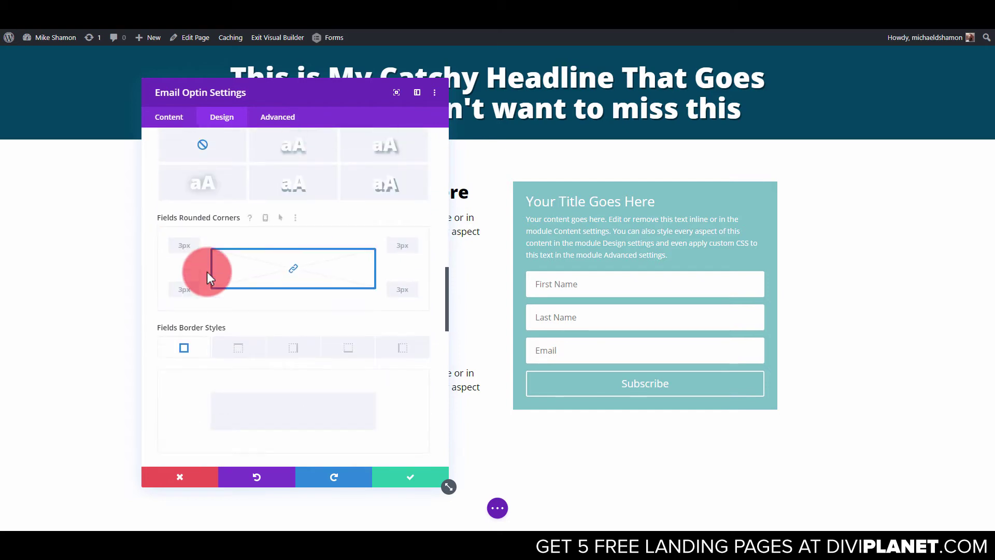
{"action": "scroll", "coordinate": [207, 271], "scroll_direction": "up", "scroll_amount": 3}
{"action": "scroll", "coordinate": [204, 280], "scroll_direction": "down", "scroll_amount": 5}
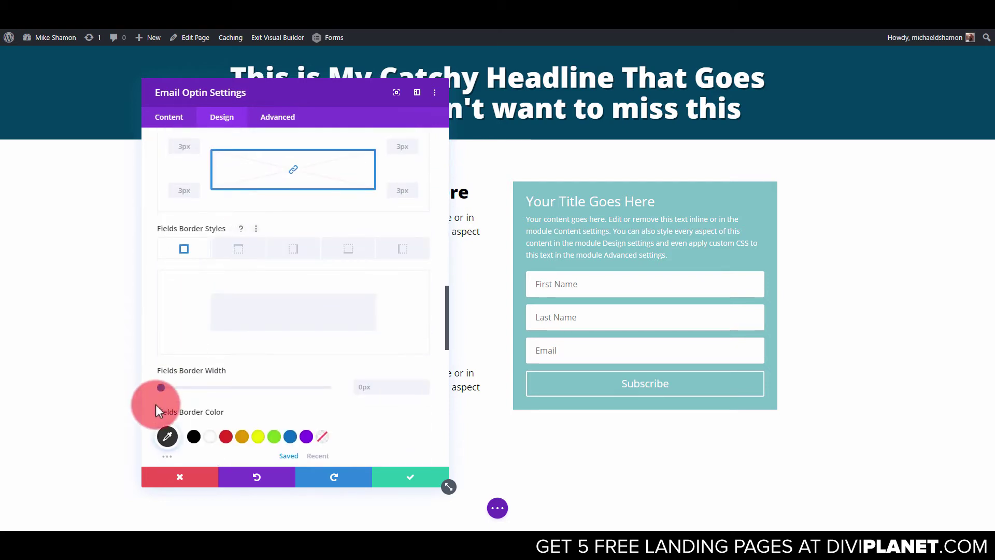
{"action": "left_click_drag", "start_coordinate": [158, 387], "coordinate": [163, 387]}
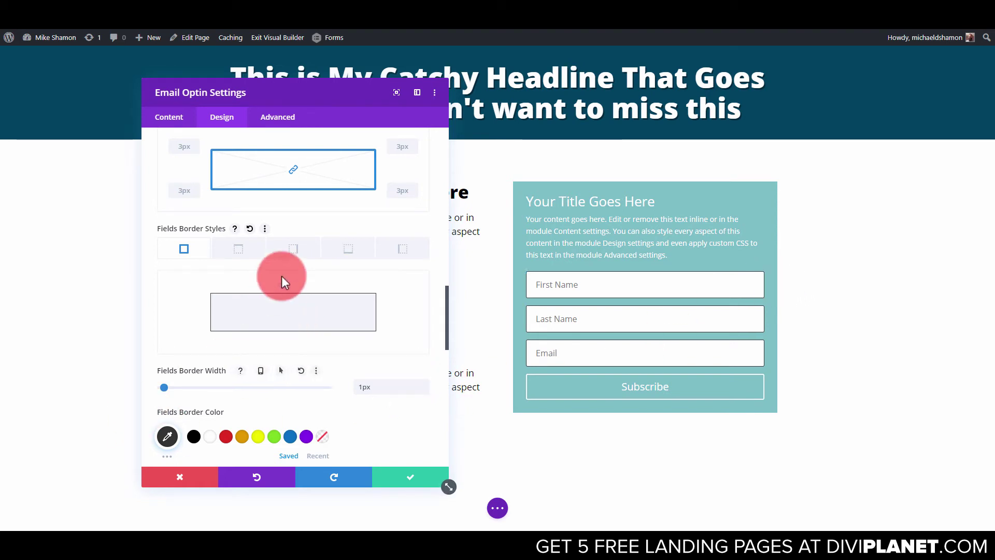
Turn on custom button styles with white, slightly larger Subscribe text.
{"action": "left_click", "coordinate": [184, 117]}
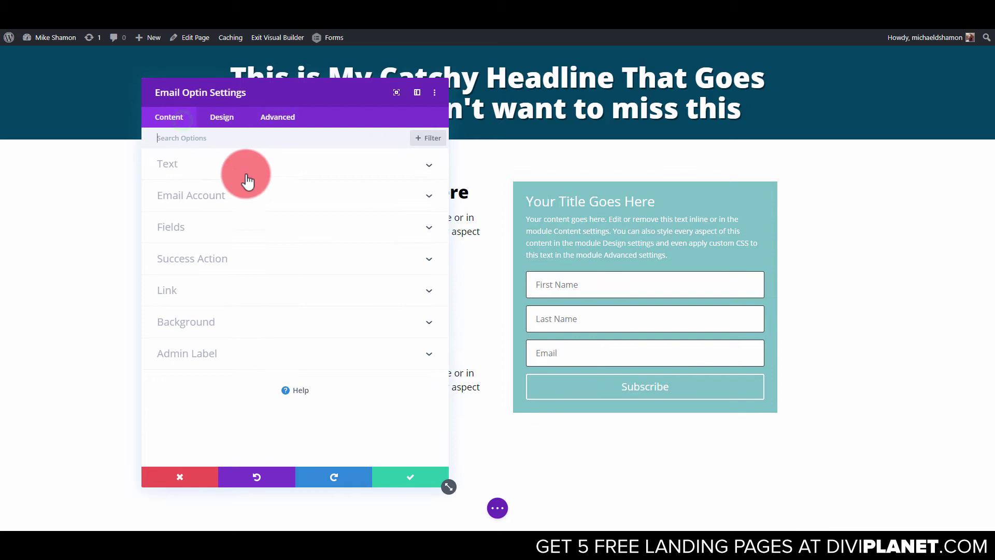
{"action": "left_click", "coordinate": [222, 118]}
{"action": "scroll", "coordinate": [189, 347], "scroll_direction": "down", "scroll_amount": 5}
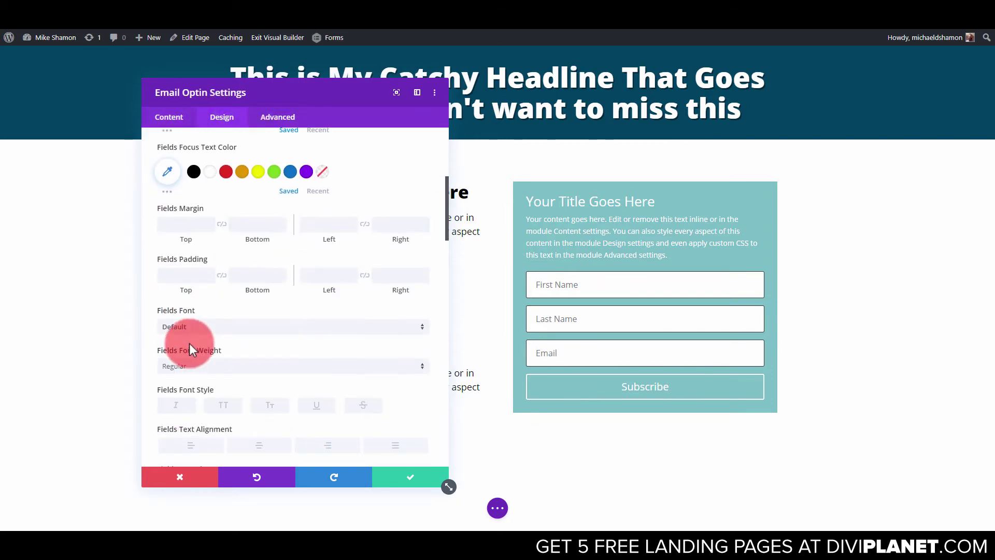
{"action": "scroll", "coordinate": [207, 259], "scroll_direction": "up", "scroll_amount": 5}
{"action": "left_click", "coordinate": [229, 205]}
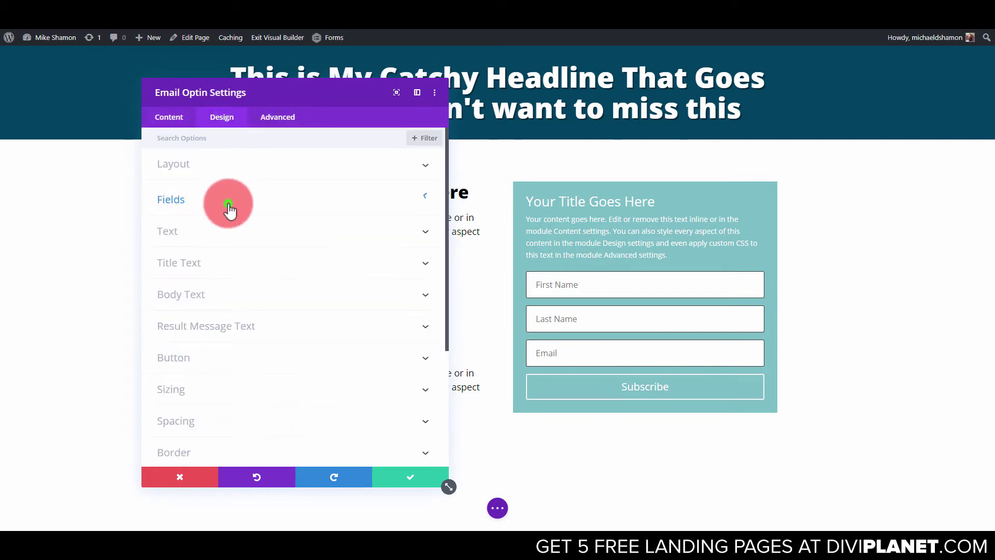
{"action": "left_click", "coordinate": [217, 358]}
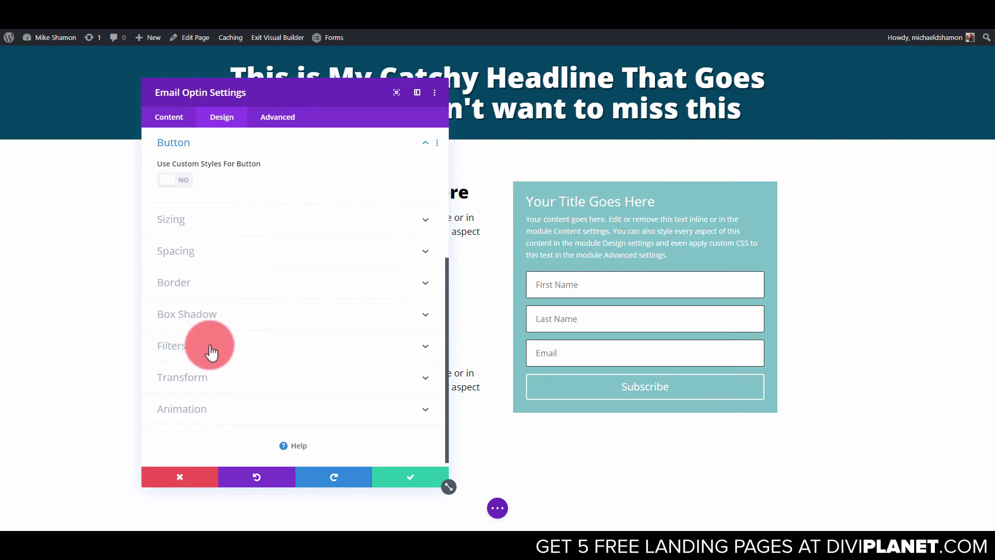
{"action": "left_click", "coordinate": [179, 184]}
{"action": "left_click", "coordinate": [232, 267]}
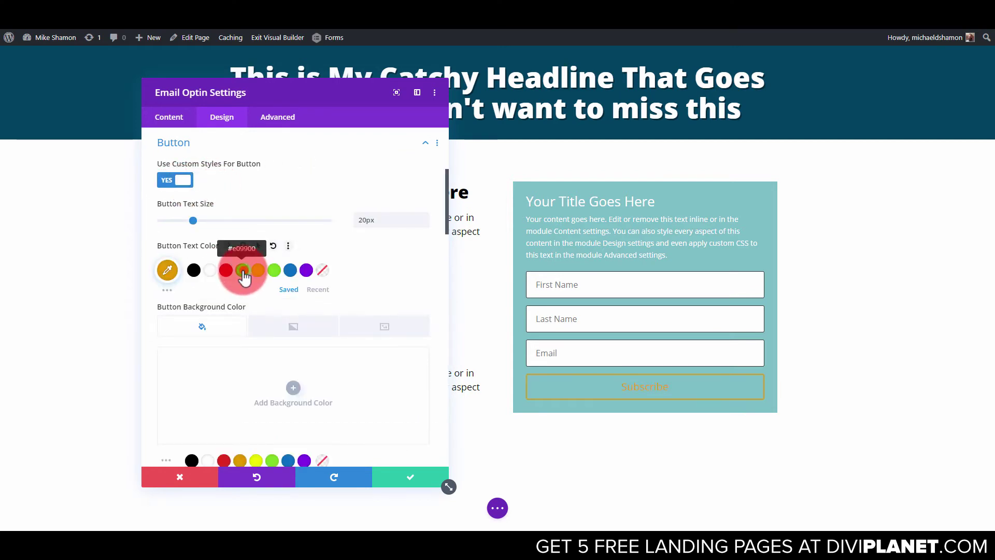
{"action": "left_click", "coordinate": [210, 275]}
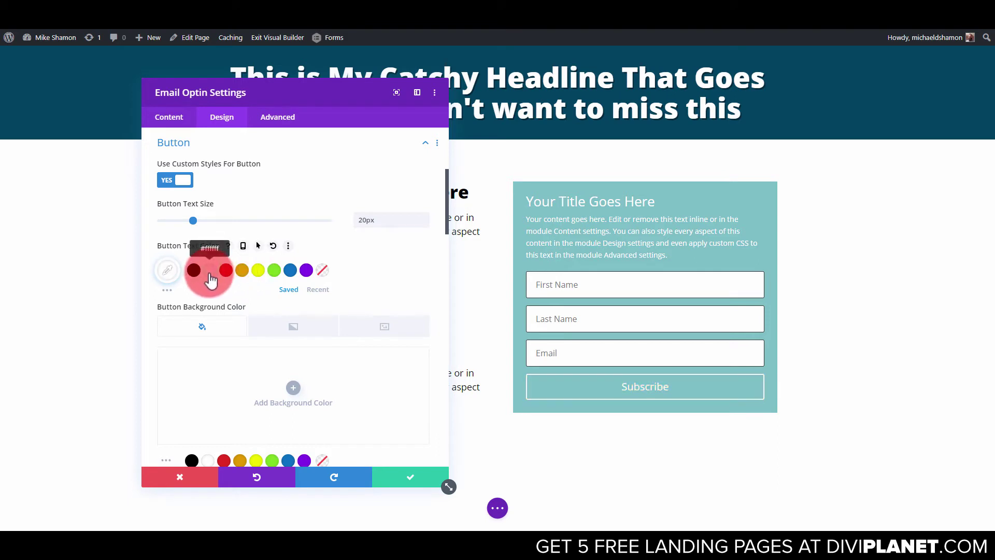
{"action": "left_click_drag", "start_coordinate": [195, 228], "coordinate": [202, 224]}
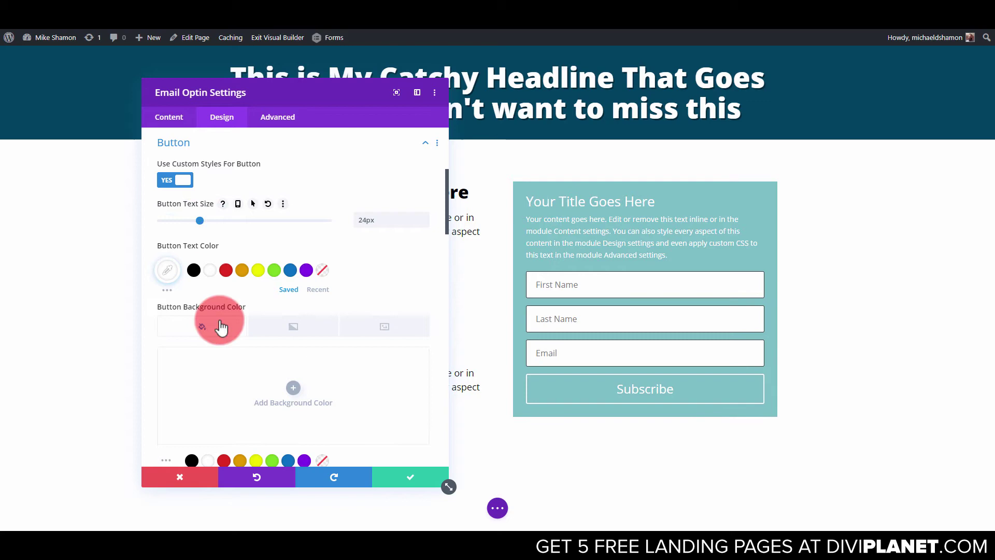
Make the Subscribe text ultra bold and give it a drop shadow preset.
{"action": "scroll", "coordinate": [218, 318], "scroll_direction": "down", "scroll_amount": 10}
{"action": "scroll", "coordinate": [207, 282], "scroll_direction": "up", "scroll_amount": 3}
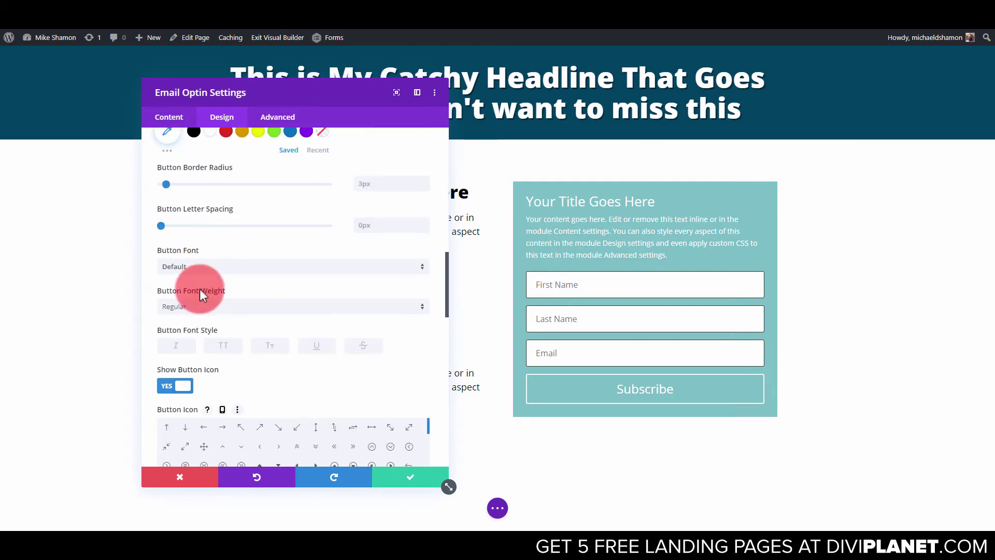
{"action": "left_click", "coordinate": [198, 303]}
{"action": "left_click", "coordinate": [189, 386]}
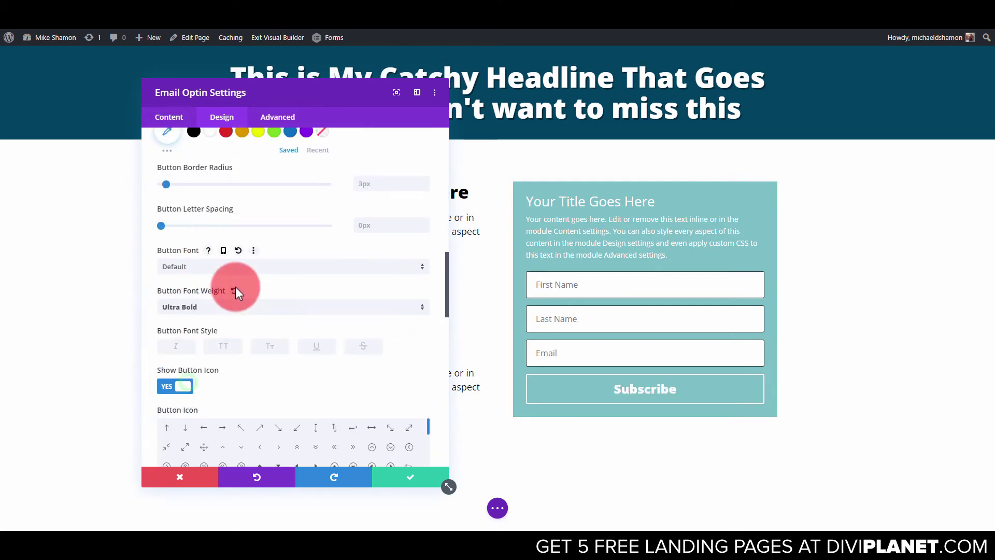
{"action": "scroll", "coordinate": [337, 382], "scroll_direction": "down", "scroll_amount": 5}
{"action": "scroll", "coordinate": [371, 389], "scroll_direction": "down", "scroll_amount": 3}
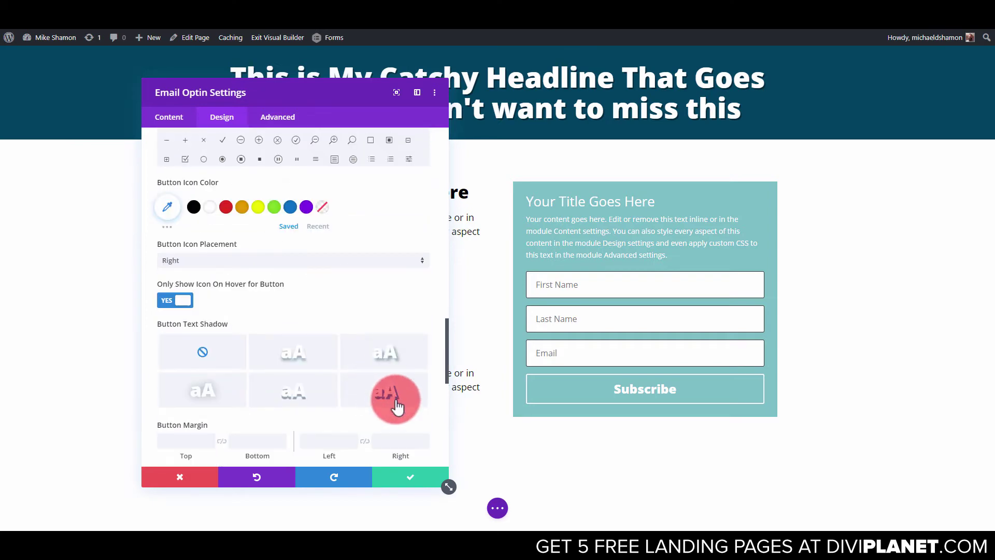
{"action": "left_click", "coordinate": [394, 395]}
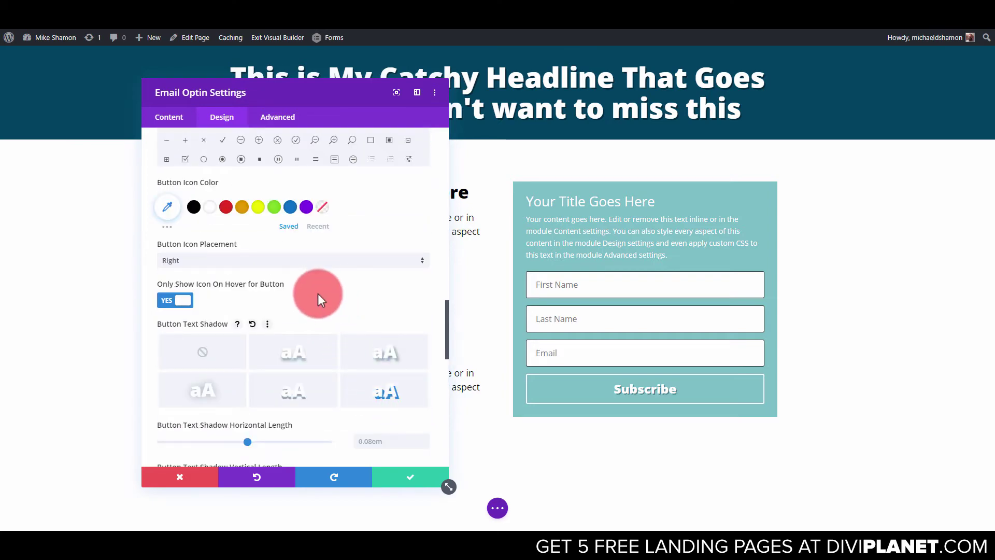
{"action": "scroll", "coordinate": [319, 294], "scroll_direction": "up", "scroll_amount": 5}
{"action": "scroll", "coordinate": [290, 296], "scroll_direction": "down", "scroll_amount": 3}
{"action": "scroll", "coordinate": [294, 345], "scroll_direction": "down", "scroll_amount": 7}
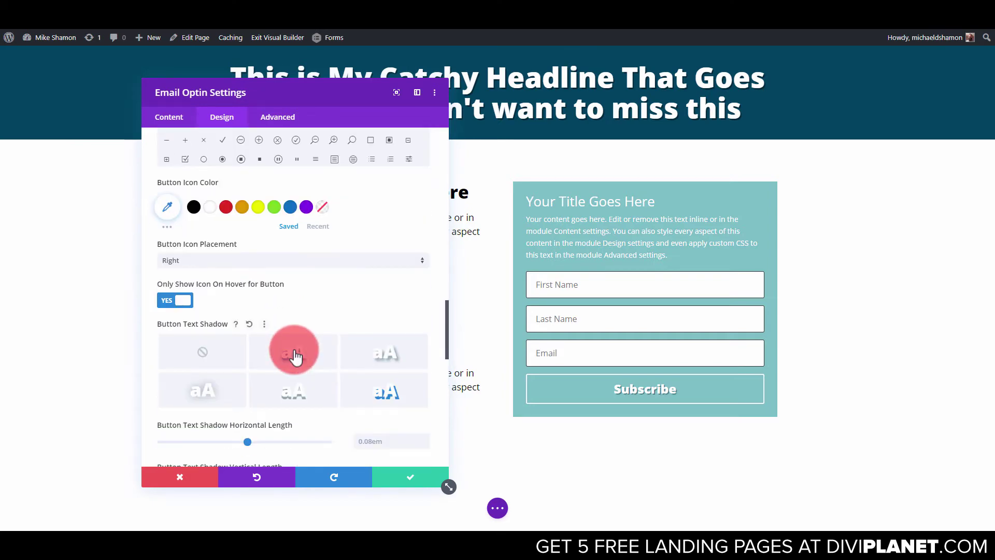
{"action": "scroll", "coordinate": [278, 400], "scroll_direction": "up", "scroll_amount": 10}
{"action": "scroll", "coordinate": [265, 324], "scroll_direction": "up", "scroll_amount": 10}
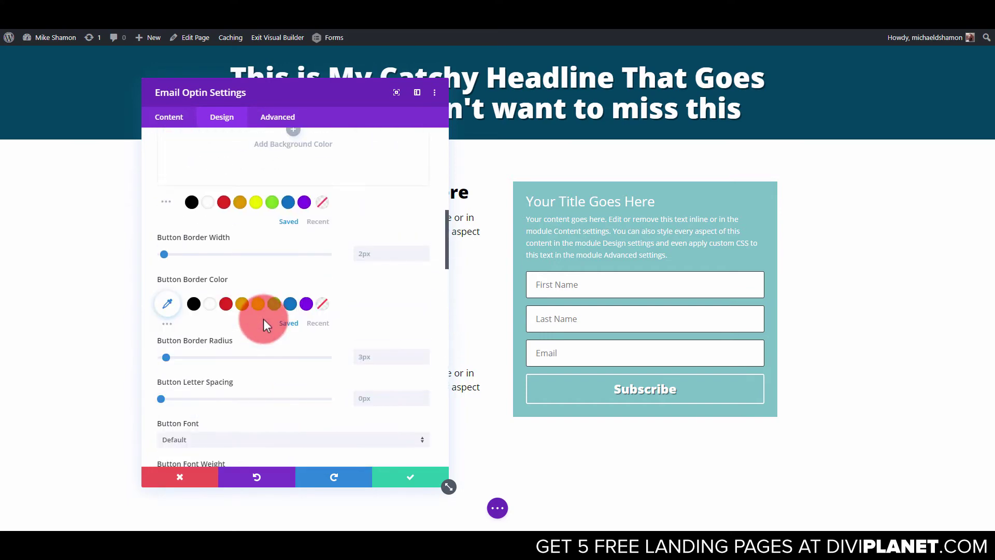
{"action": "scroll", "coordinate": [264, 323], "scroll_direction": "down", "scroll_amount": 15}
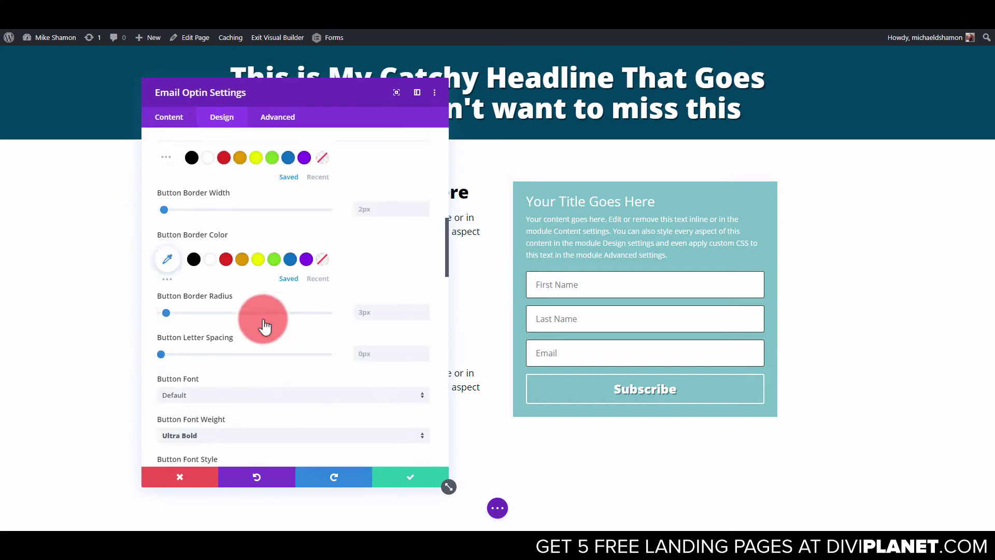
{"action": "scroll", "coordinate": [263, 324], "scroll_direction": "down", "scroll_amount": 4}
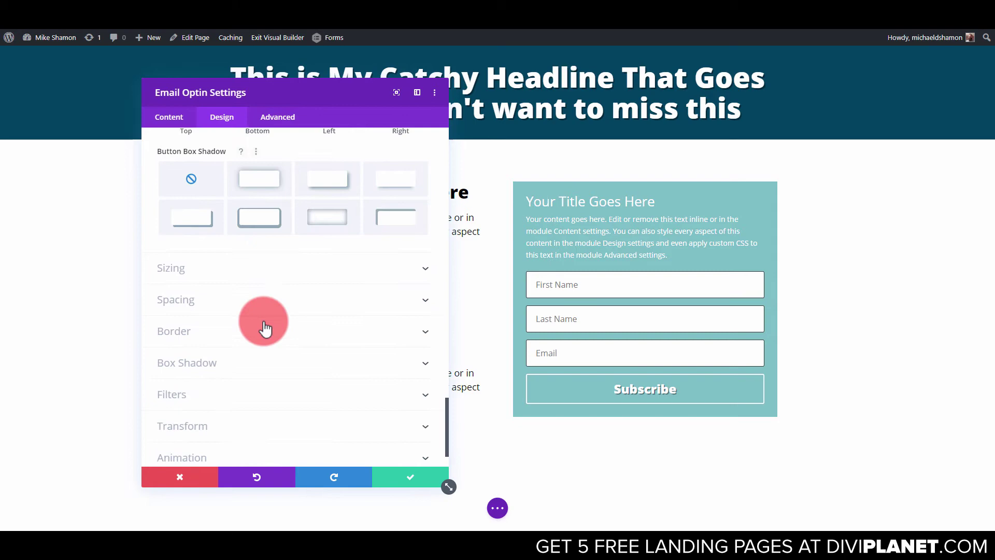
{"action": "scroll", "coordinate": [265, 326], "scroll_direction": "up", "scroll_amount": 8}
{"action": "scroll", "coordinate": [264, 321], "scroll_direction": "up", "scroll_amount": 6}
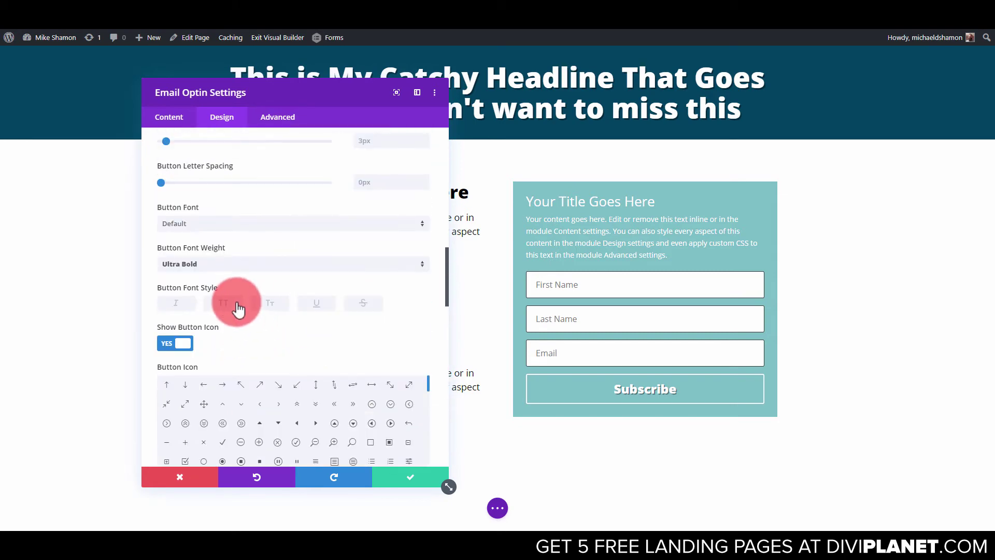
Set the button text to uppercase at 28px.
{"action": "left_click", "coordinate": [235, 306]}
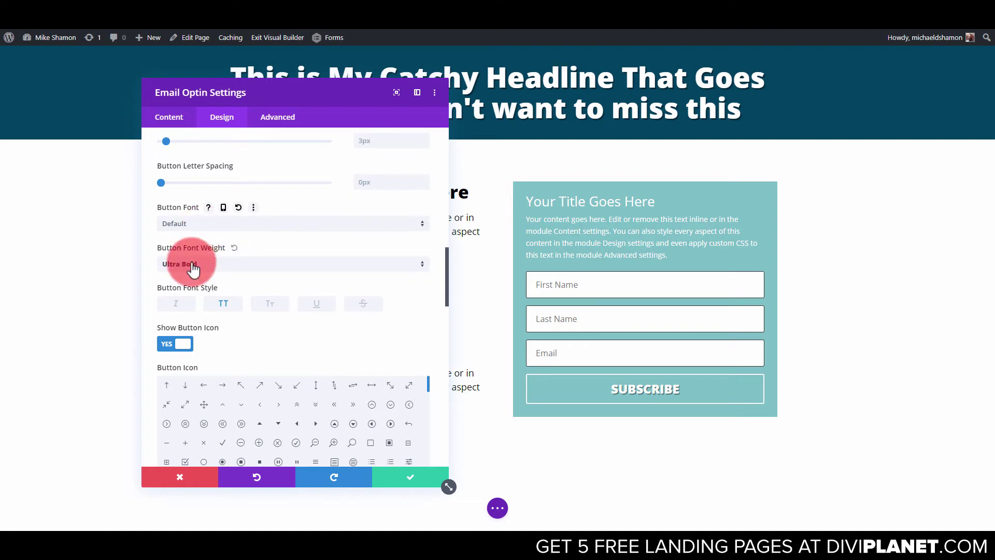
{"action": "scroll", "coordinate": [192, 249], "scroll_direction": "up", "scroll_amount": 10}
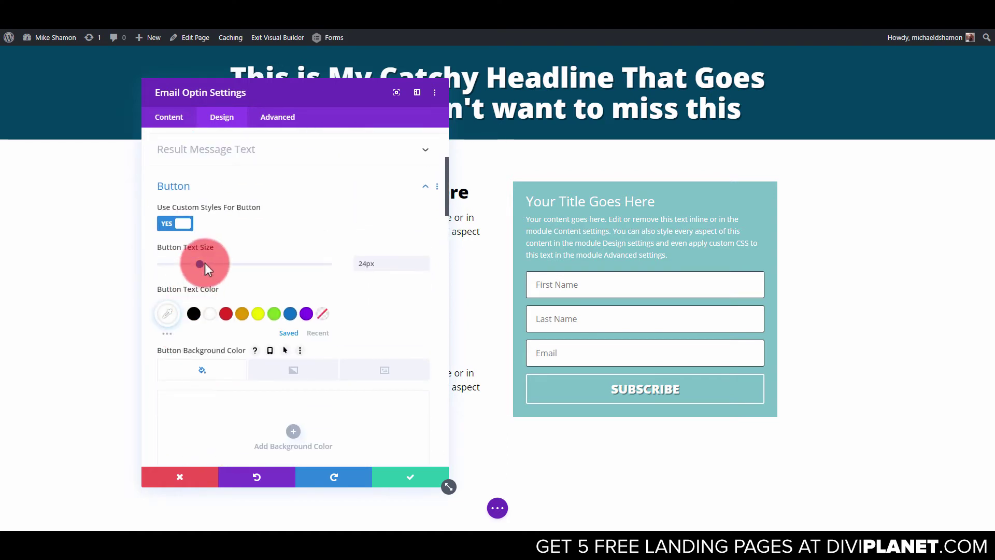
{"action": "mouse_move", "coordinate": [204, 263]}
{"action": "left_mouse_down"}
{"action": "mouse_move", "coordinate": [226, 265]}
{"action": "mouse_move", "coordinate": [206, 266]}
{"action": "left_mouse_up"}
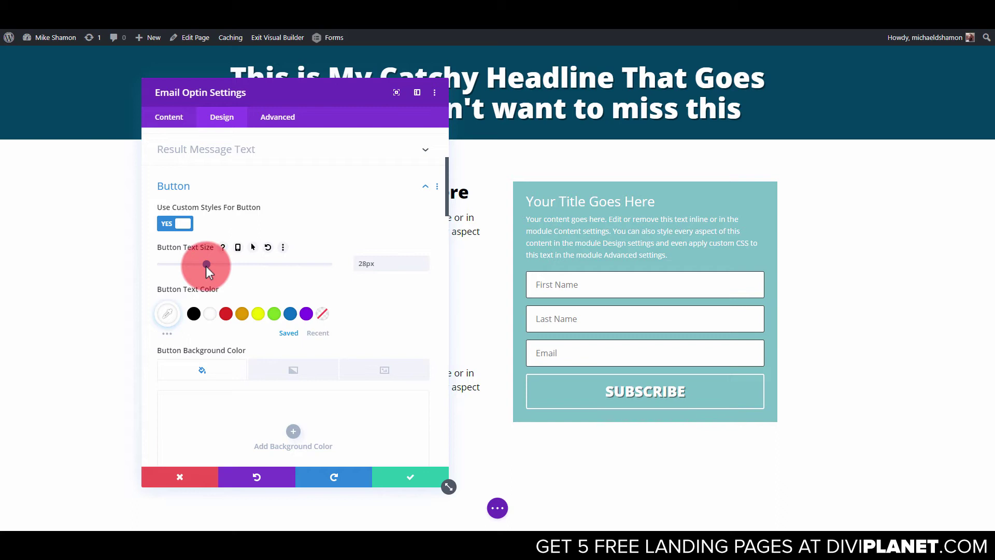
{"action": "left_click", "coordinate": [289, 314]}
{"action": "scroll", "coordinate": [282, 321], "scroll_direction": "down", "scroll_amount": 6}
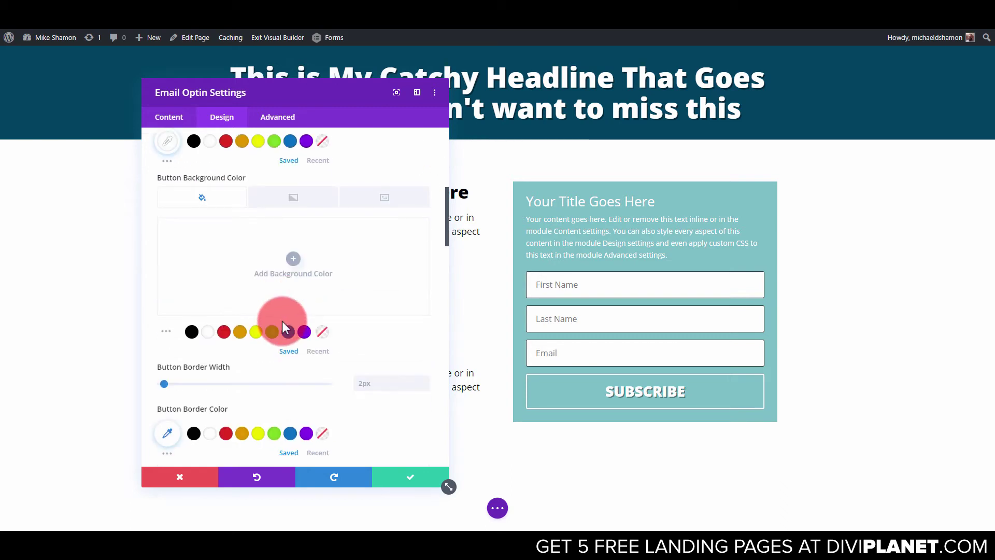
Remove the SUBSCRIBE button's border and give it a gold background.
{"action": "left_click_drag", "start_coordinate": [164, 212], "coordinate": [147, 211]}
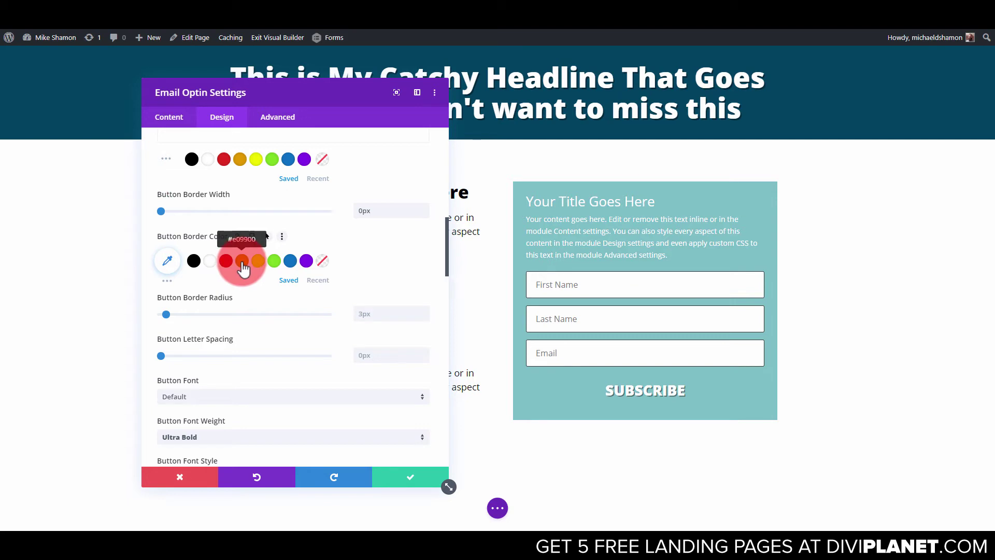
{"action": "scroll", "coordinate": [266, 319], "scroll_direction": "up", "scroll_amount": 4}
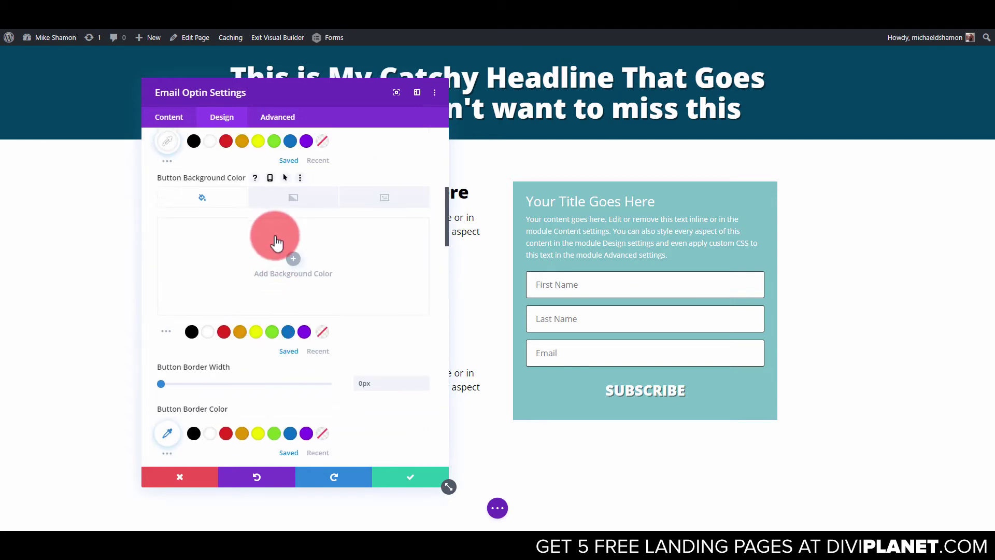
{"action": "left_click", "coordinate": [241, 332]}
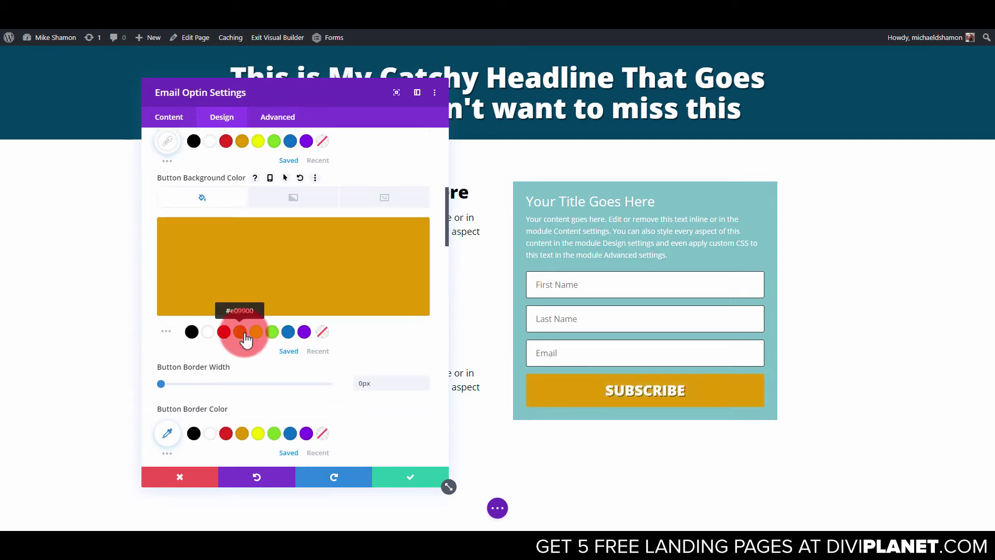
{"action": "scroll", "coordinate": [361, 376], "scroll_direction": "down", "scroll_amount": 10}
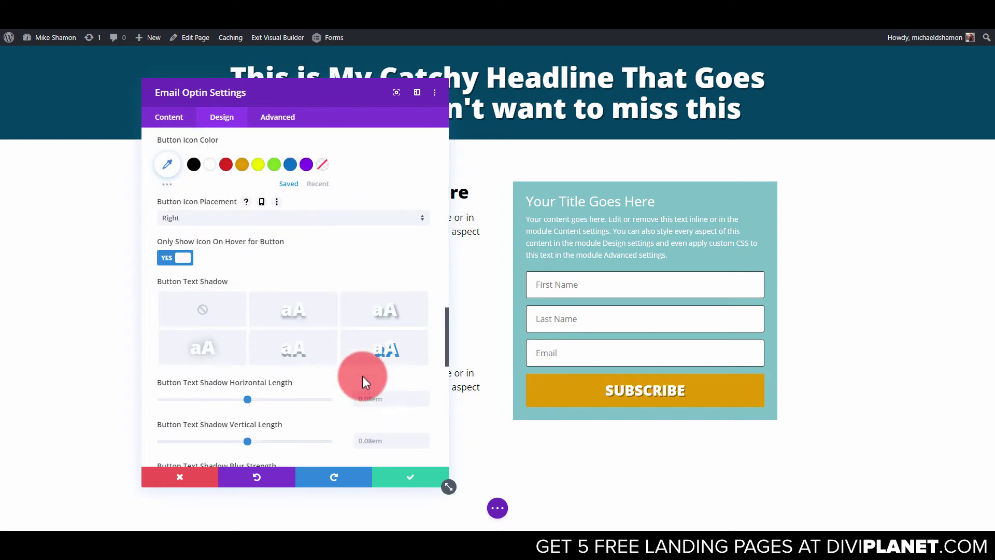
{"action": "scroll", "coordinate": [363, 375], "scroll_direction": "down", "scroll_amount": 6}
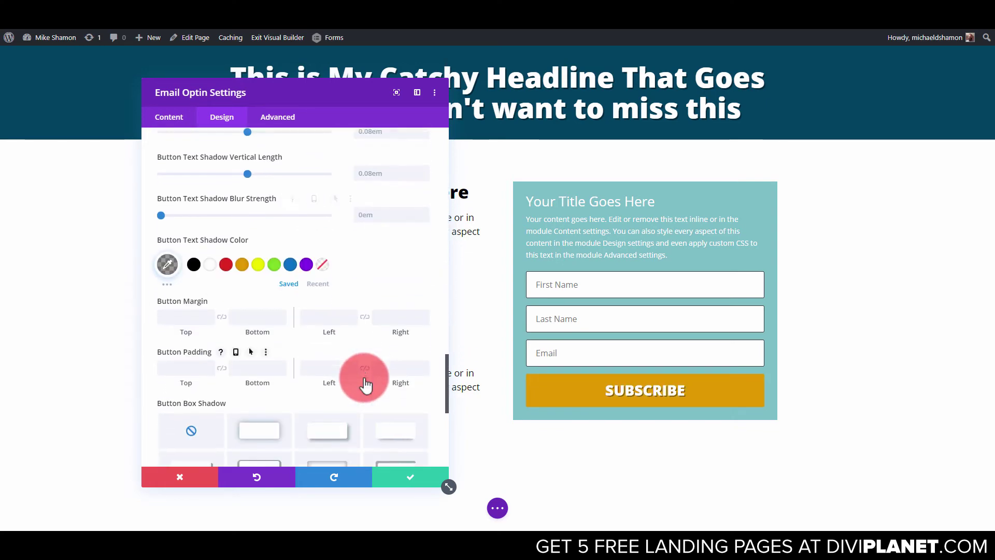
{"action": "scroll", "coordinate": [365, 384], "scroll_direction": "down", "scroll_amount": 3}
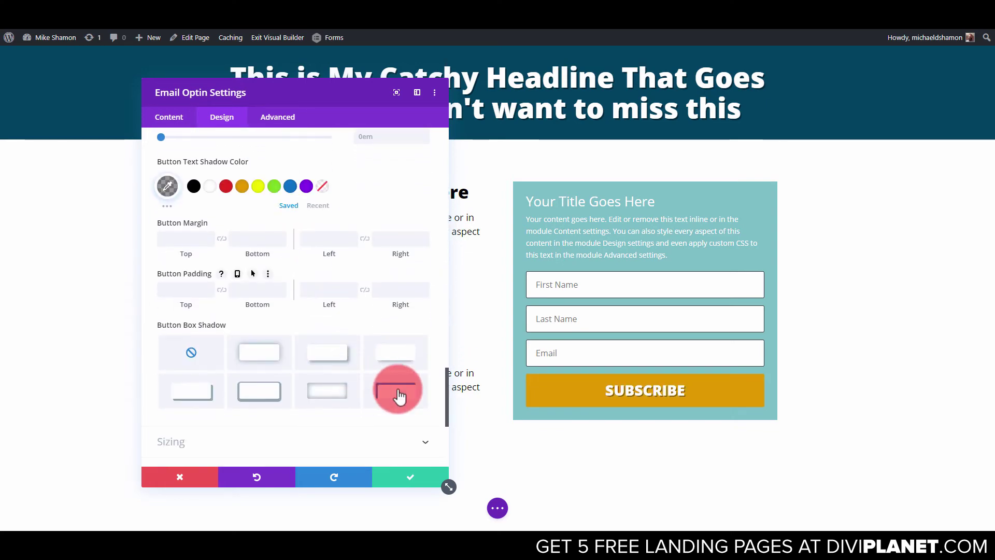
Add a hard box shadow offset 5px horizontally and 5px vertically.
{"action": "left_click", "coordinate": [206, 398]}
{"action": "scroll", "coordinate": [444, 426], "scroll_direction": "down", "scroll_amount": 3}
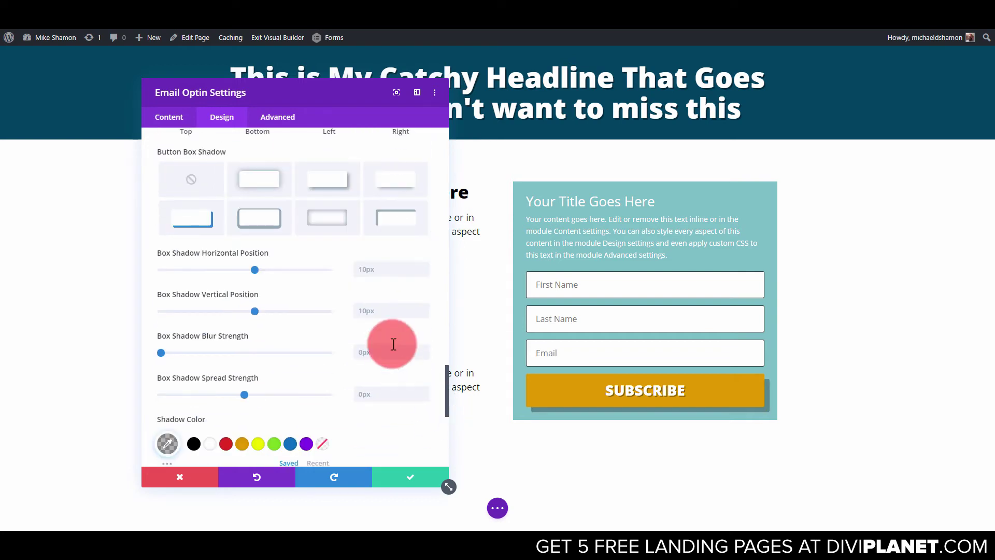
{"action": "type", "text": "5"}
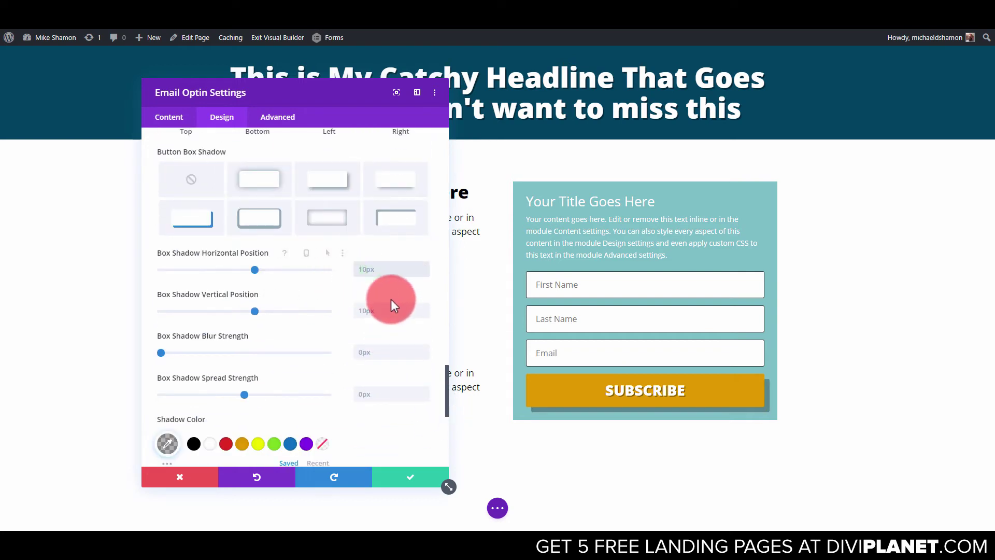
{"action": "double_click", "coordinate": [358, 309]}
{"action": "type", "text": "5"}
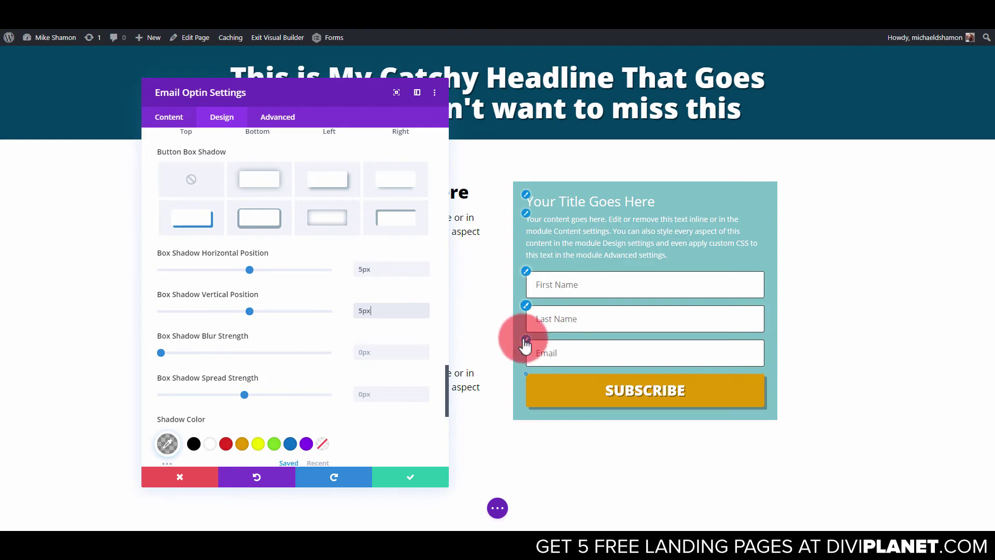
Give the SUBSCRIBE button a 1px black border.
{"action": "scroll", "coordinate": [185, 291], "scroll_direction": "up", "scroll_amount": 10}
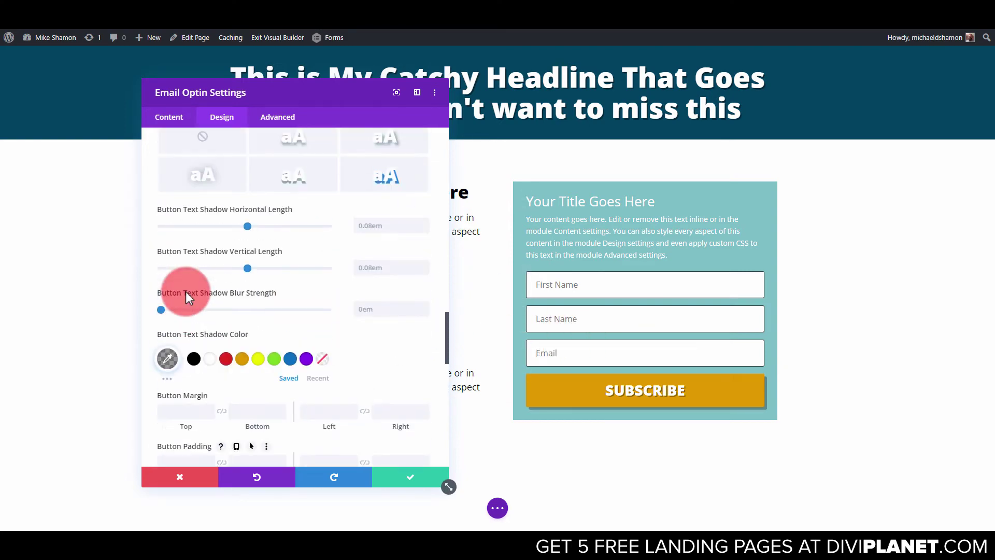
{"action": "scroll", "coordinate": [175, 300], "scroll_direction": "up", "scroll_amount": 10}
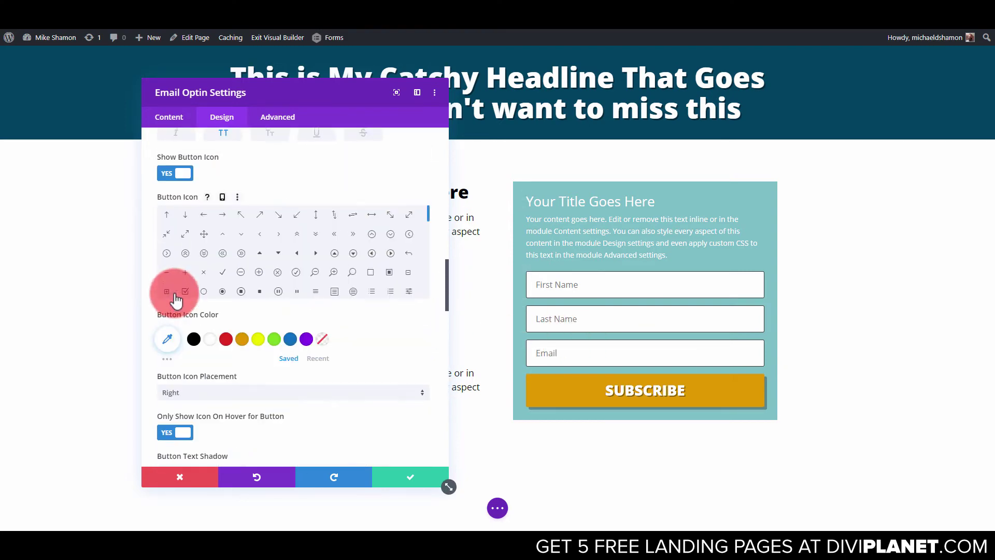
{"action": "scroll", "coordinate": [174, 292], "scroll_direction": "up", "scroll_amount": 3}
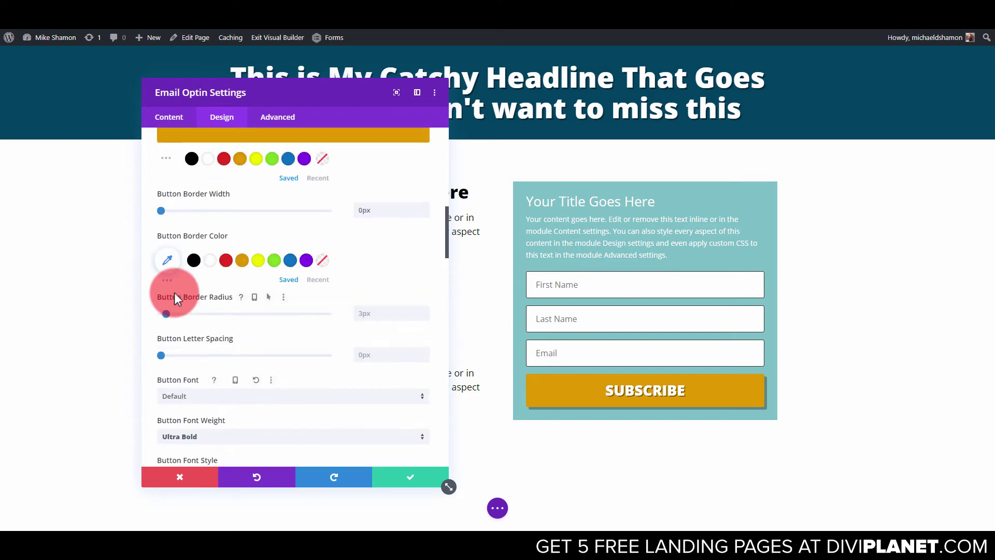
{"action": "left_click", "coordinate": [162, 210]}
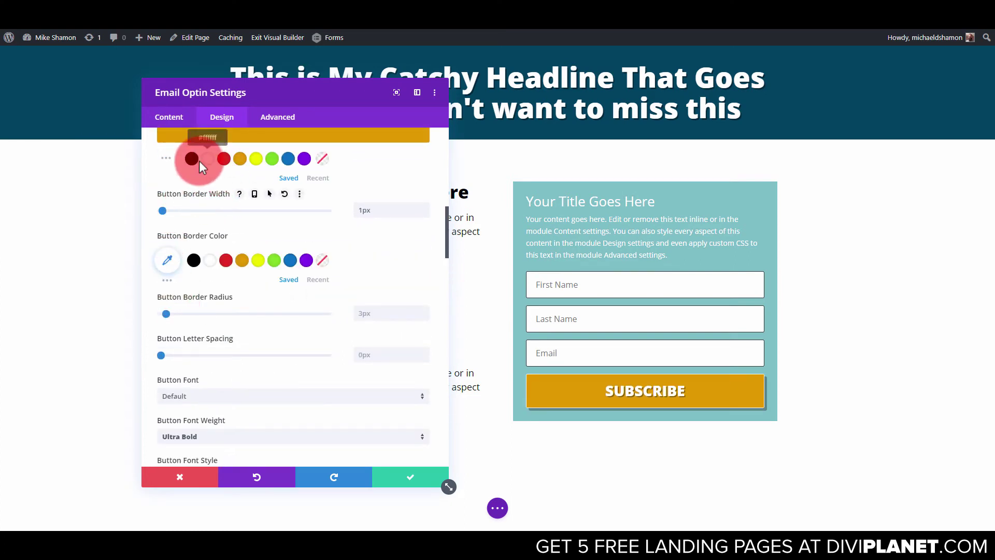
{"action": "left_click", "coordinate": [193, 260]}
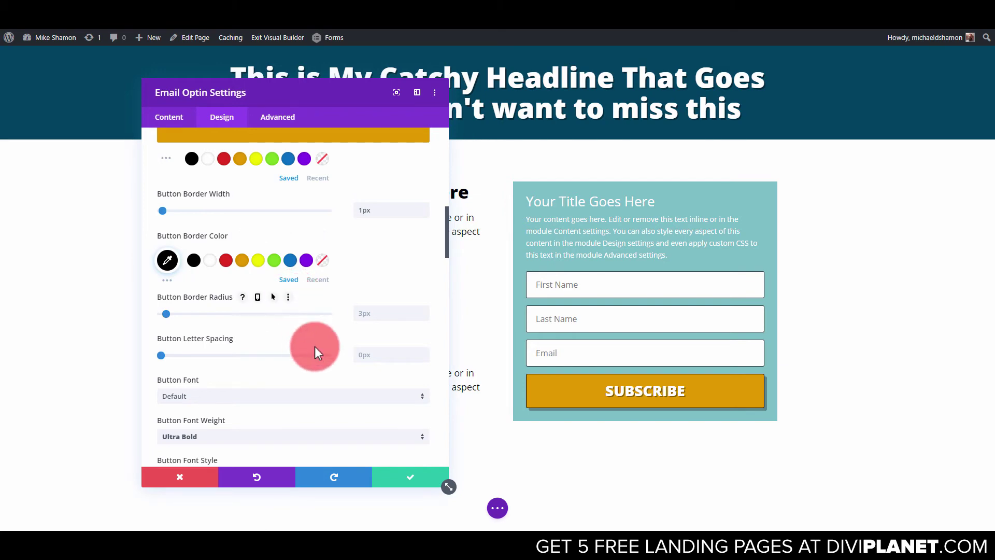
Make the button's text shadow colour black and more opaque.
{"action": "scroll", "coordinate": [330, 300], "scroll_direction": "down", "scroll_amount": 12}
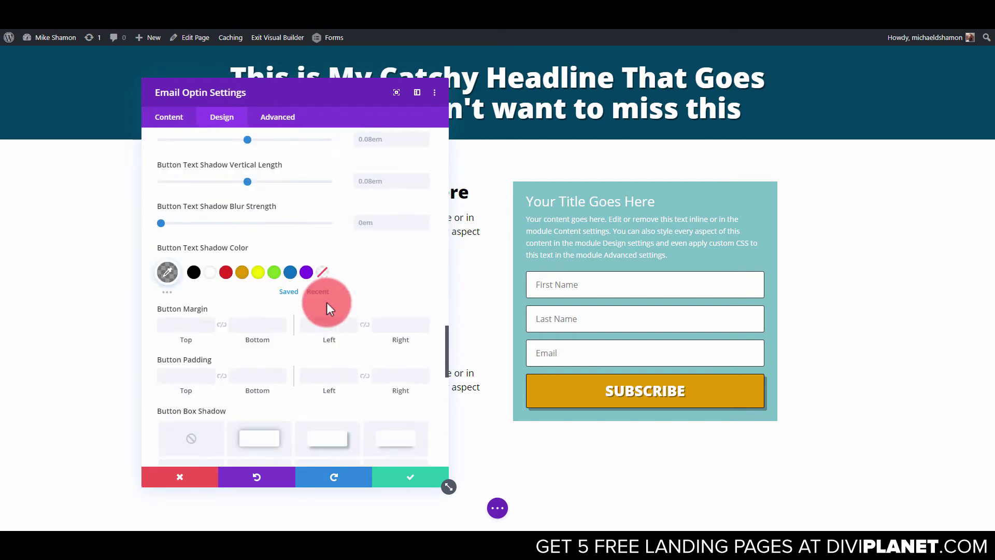
{"action": "left_click", "coordinate": [168, 271]}
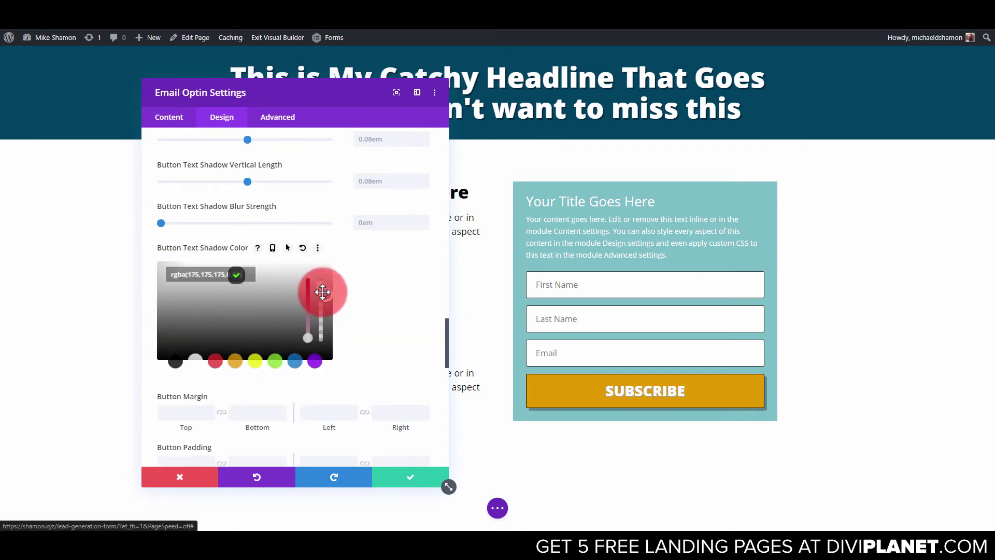
{"action": "left_click", "coordinate": [369, 325]}
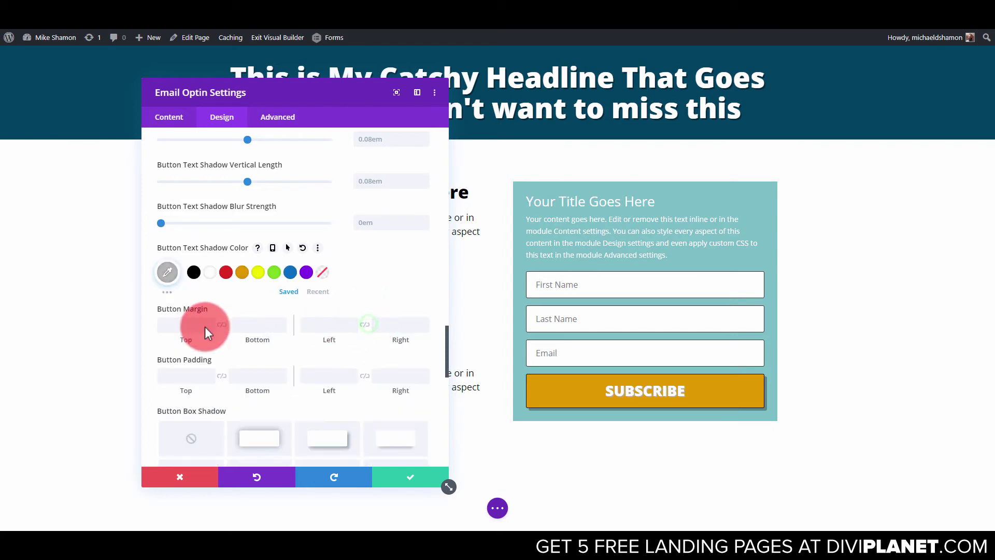
{"action": "left_click", "coordinate": [168, 272]}
{"action": "mouse_move", "coordinate": [337, 290]}
{"action": "left_mouse_down"}
{"action": "mouse_move", "coordinate": [321, 284]}
{"action": "mouse_move", "coordinate": [325, 311]}
{"action": "mouse_move", "coordinate": [368, 319]}
{"action": "mouse_move", "coordinate": [314, 308]}
{"action": "mouse_move", "coordinate": [330, 305]}
{"action": "left_mouse_up"}
{"action": "left_click", "coordinate": [172, 361]}
{"action": "left_click", "coordinate": [320, 285]}
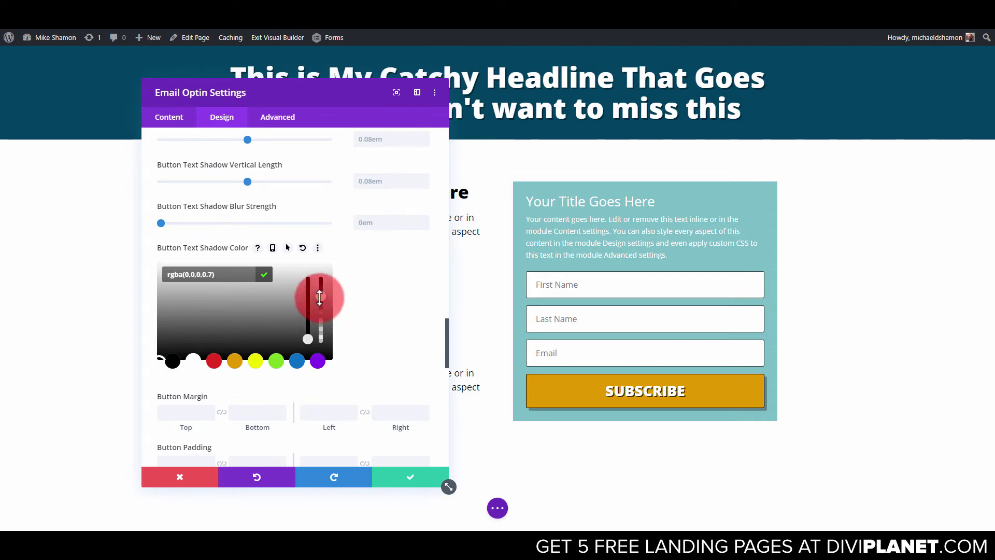
{"action": "left_click", "coordinate": [363, 322]}
Darken the button's box shadow to black at 0.58 opacity and save the opt-in settings.
{"action": "scroll", "coordinate": [363, 326], "scroll_direction": "down", "scroll_amount": 5}
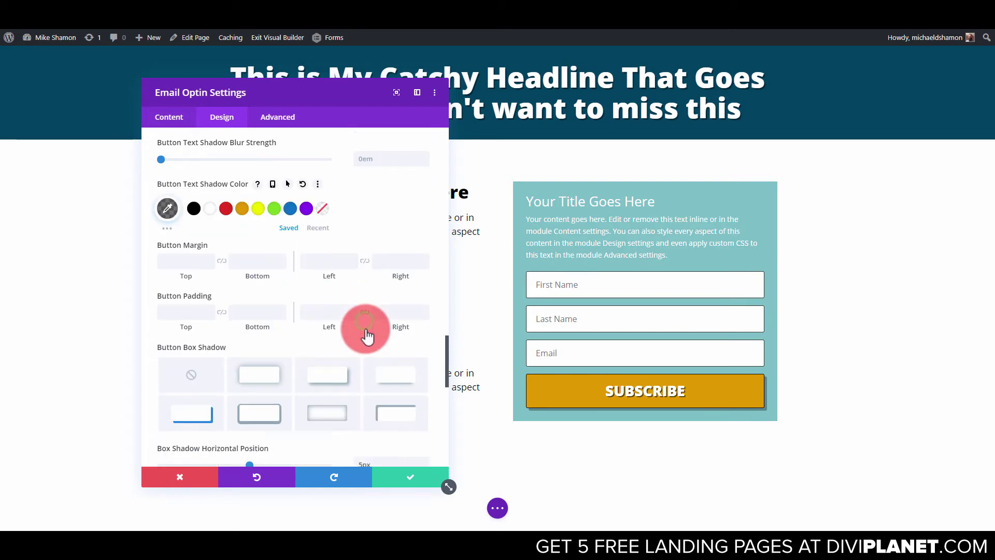
{"action": "left_click", "coordinate": [166, 357]}
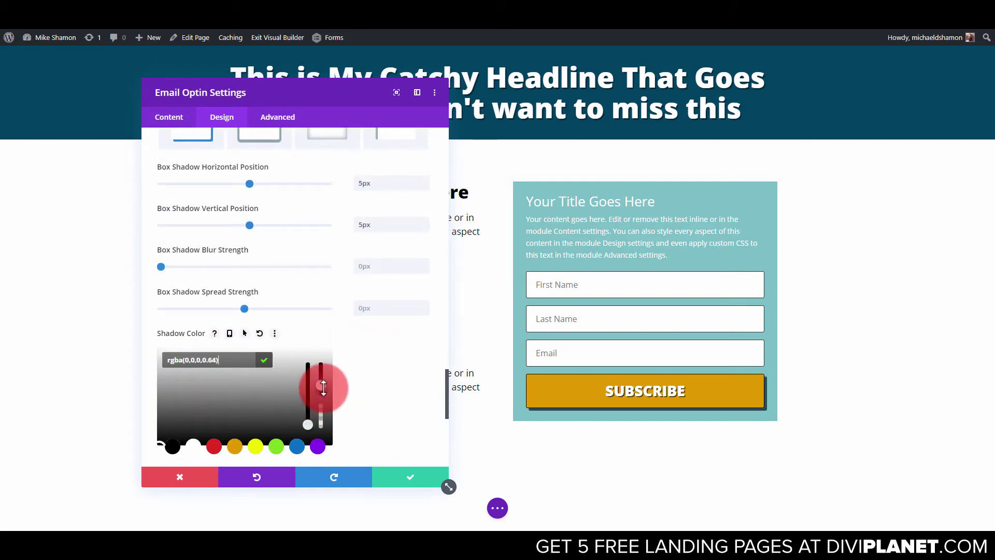
{"action": "left_click", "coordinate": [377, 369]}
{"action": "scroll", "coordinate": [237, 226], "scroll_direction": "down", "scroll_amount": 3}
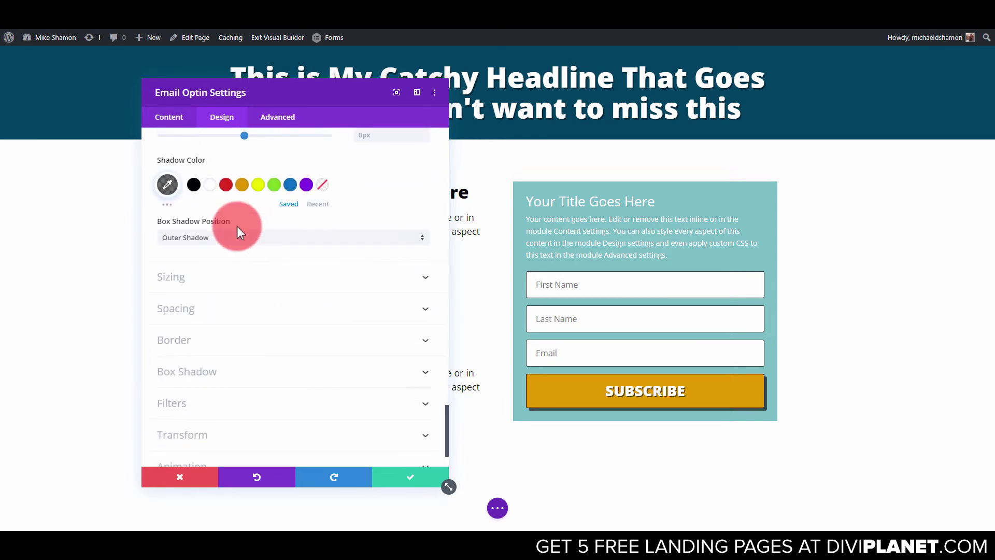
{"action": "left_click", "coordinate": [408, 478]}
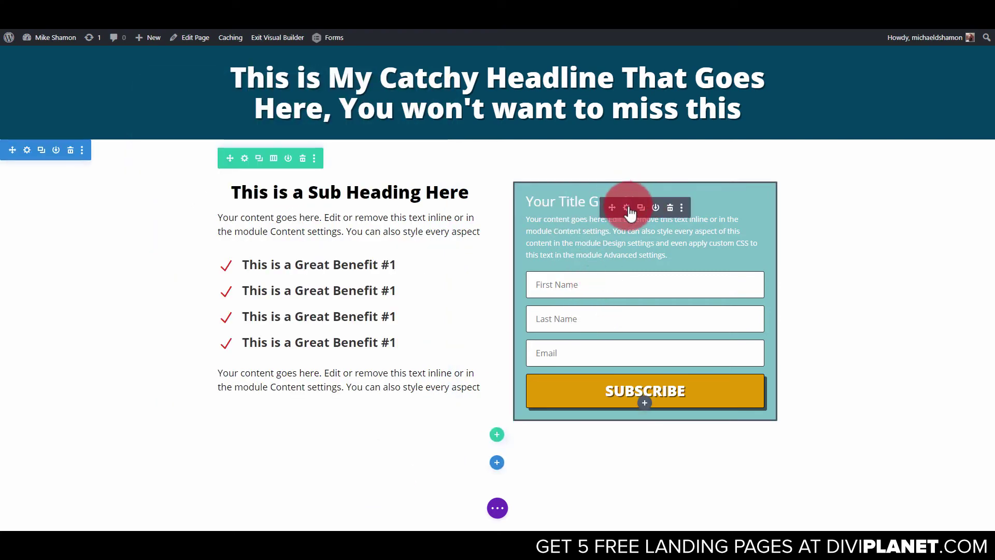
Set the Email Optin background to Transparent, removing the teal fill.
{"action": "left_click", "coordinate": [624, 204]}
{"action": "left_click", "coordinate": [526, 200]}
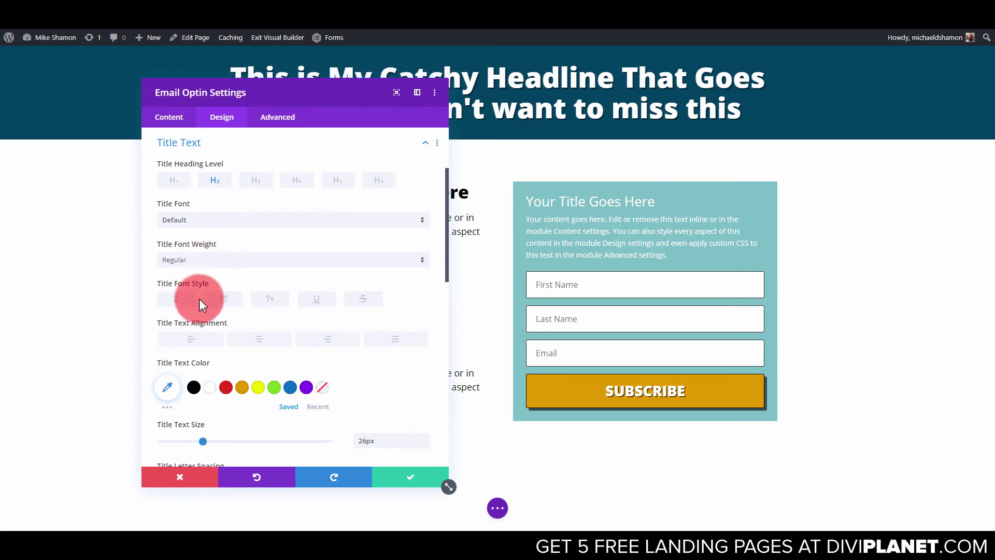
{"action": "left_click", "coordinate": [170, 118]}
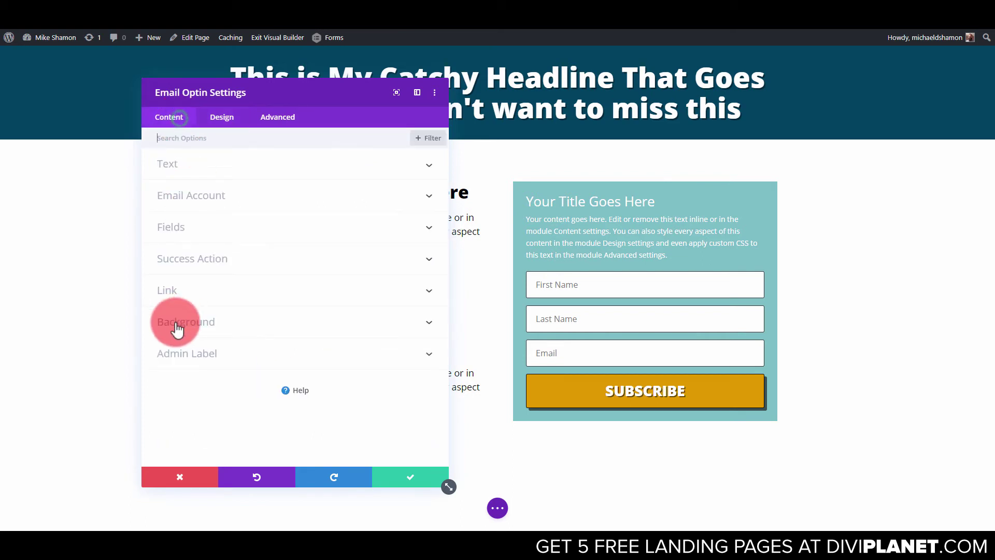
{"action": "left_click", "coordinate": [177, 328]}
{"action": "left_click", "coordinate": [322, 318]}
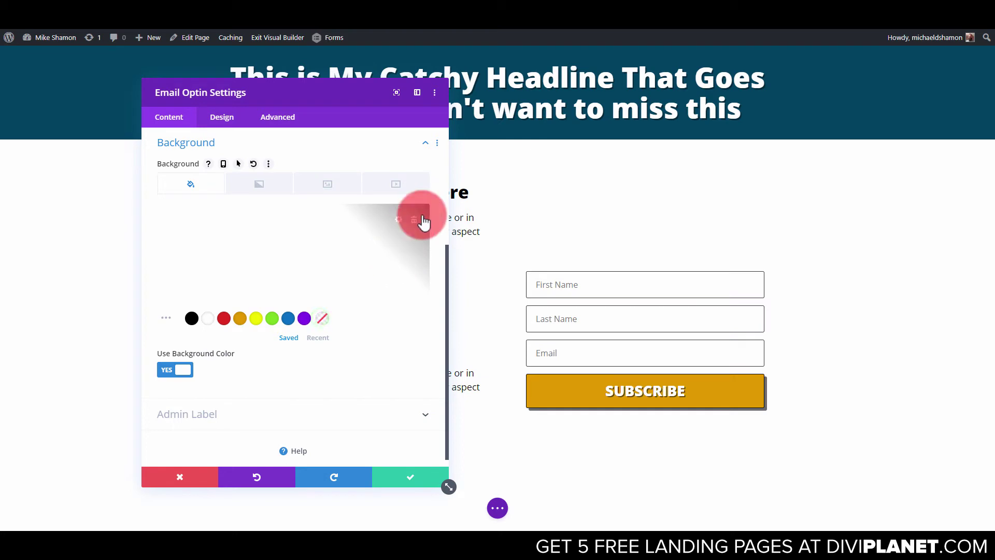
{"action": "left_click", "coordinate": [417, 222]}
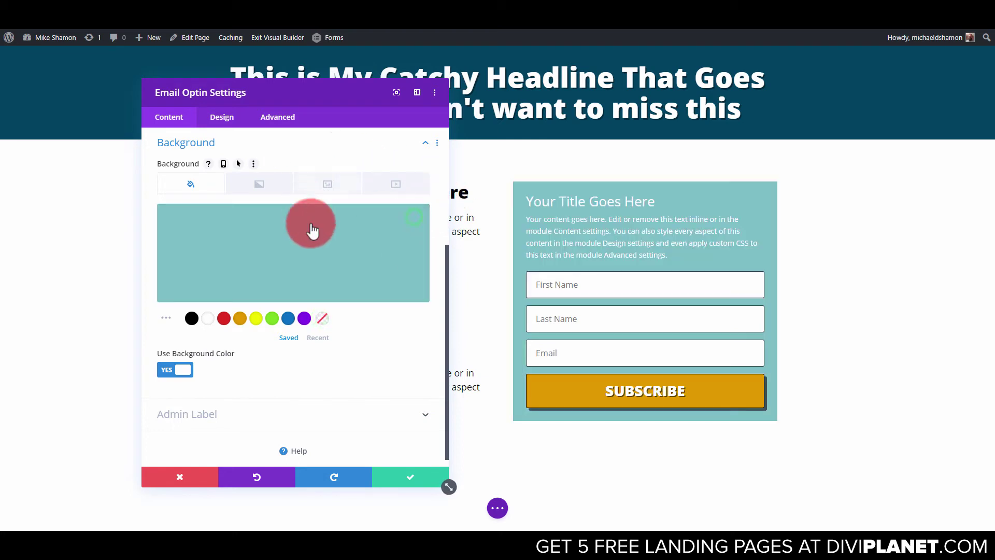
{"action": "left_click", "coordinate": [323, 318]}
{"action": "left_click", "coordinate": [222, 117]}
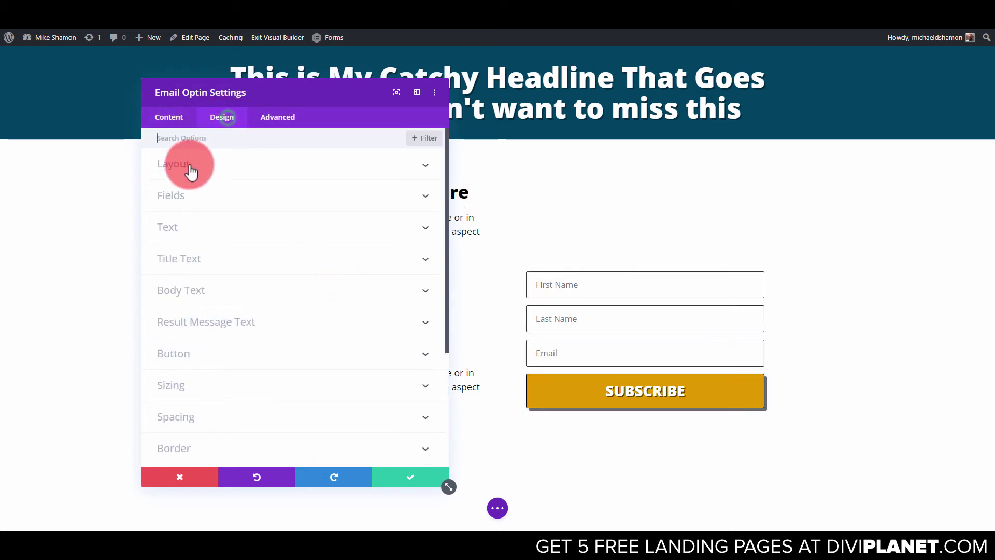
Switch the opt-in form's general text colour to dark.
{"action": "left_click", "coordinate": [190, 215]}
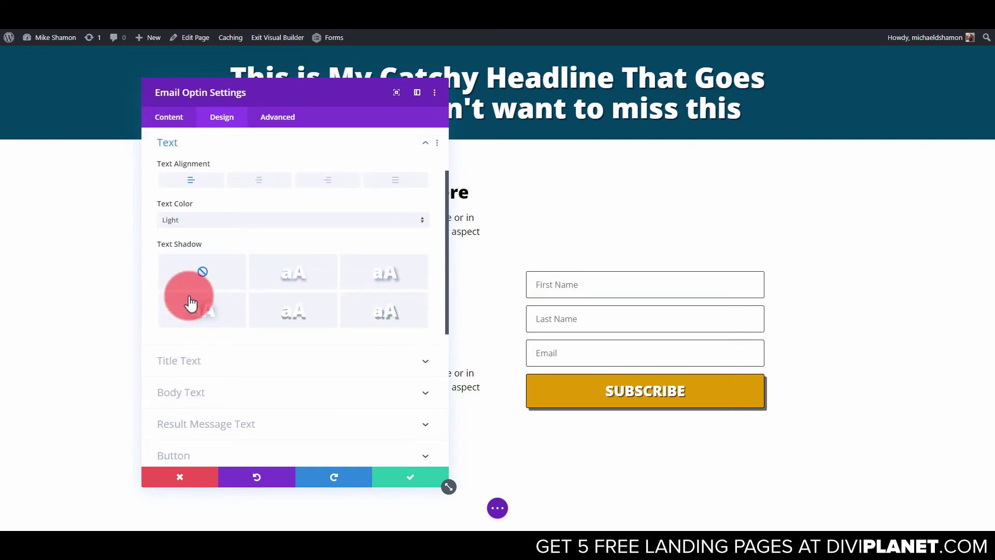
{"action": "left_click", "coordinate": [185, 219]}
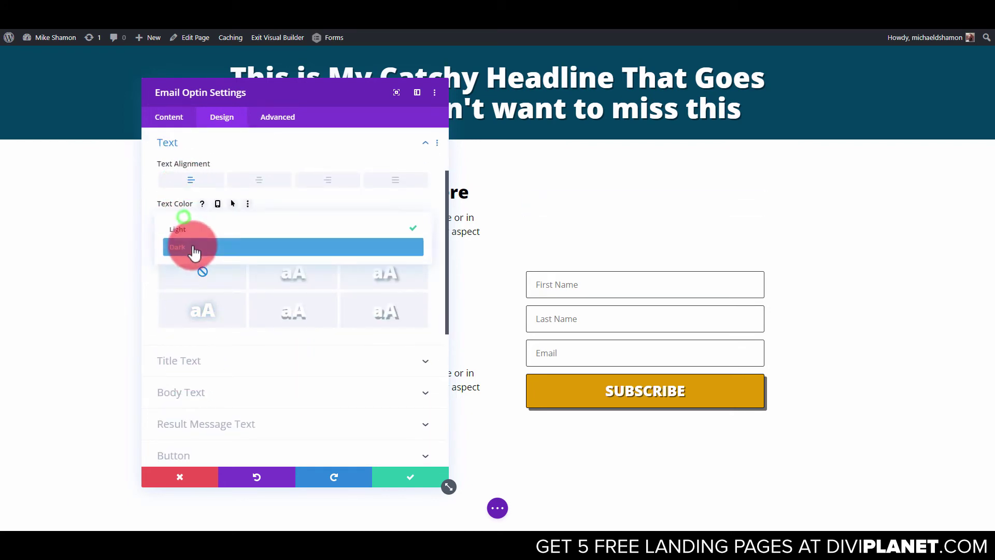
{"action": "left_click", "coordinate": [210, 248]}
{"action": "scroll", "coordinate": [215, 246], "scroll_direction": "up", "scroll_amount": 3}
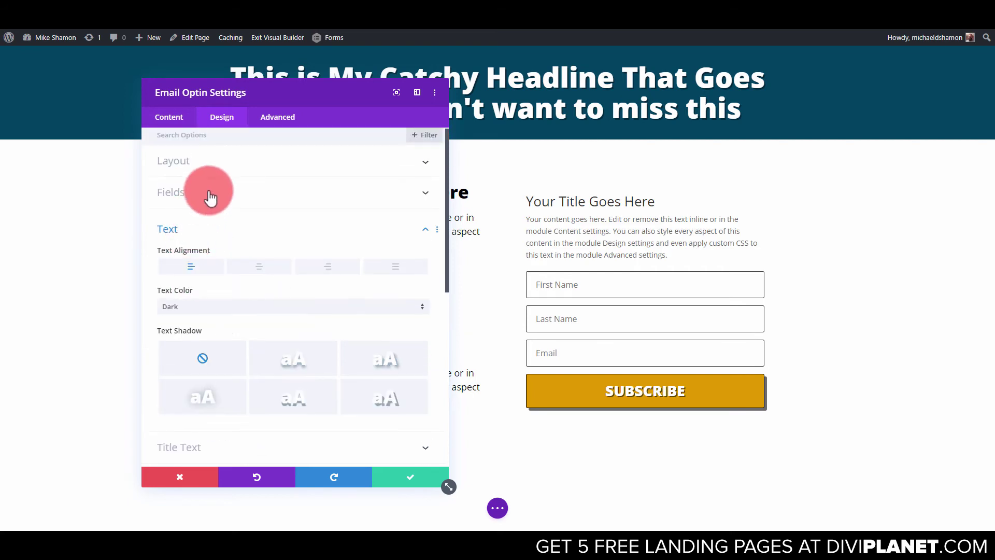
{"action": "left_click", "coordinate": [199, 231]}
Make the form title Ultra Bold, centred, at 36px.
{"action": "left_click", "coordinate": [527, 198]}
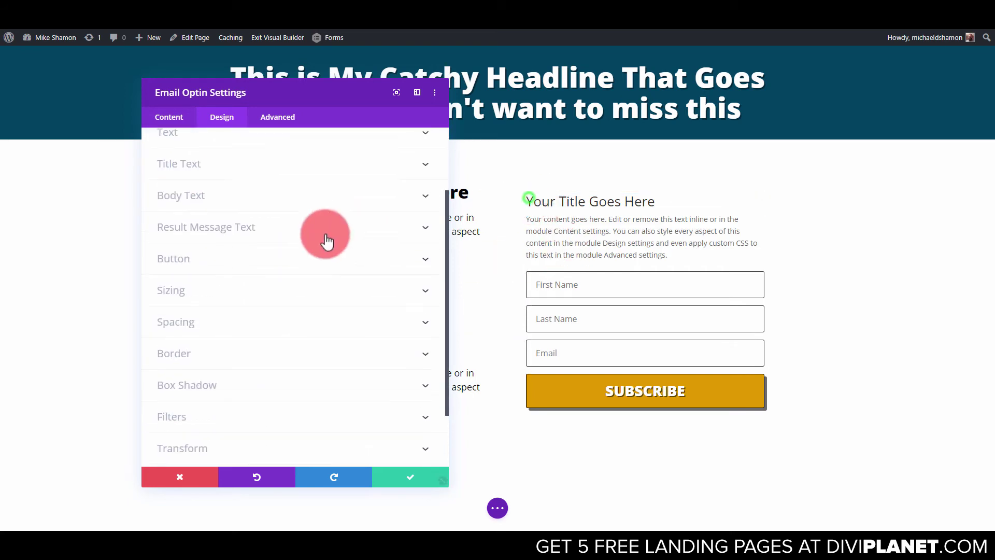
{"action": "left_click", "coordinate": [182, 259]}
{"action": "left_click", "coordinate": [188, 333]}
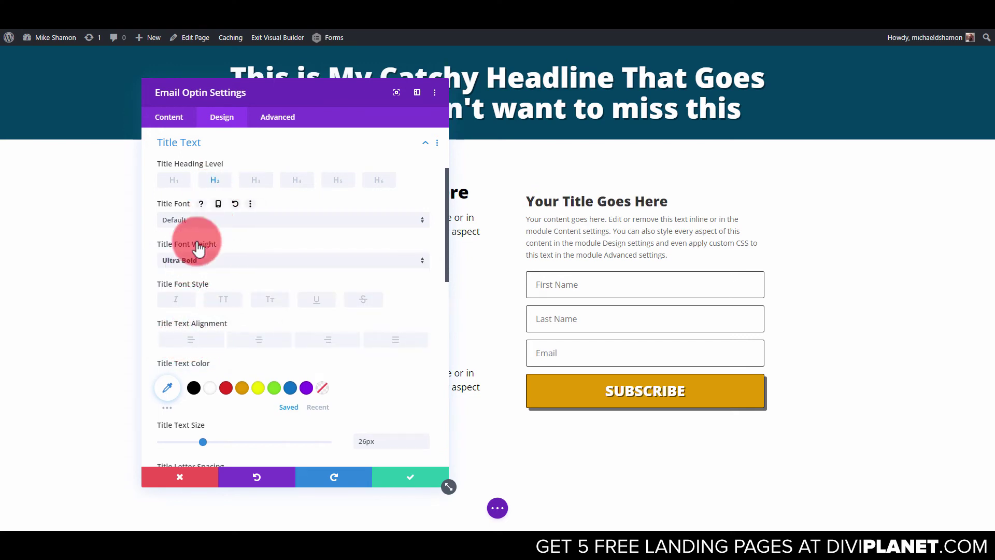
{"action": "left_click", "coordinate": [279, 344]}
{"action": "scroll", "coordinate": [283, 332], "scroll_direction": "down", "scroll_amount": 2}
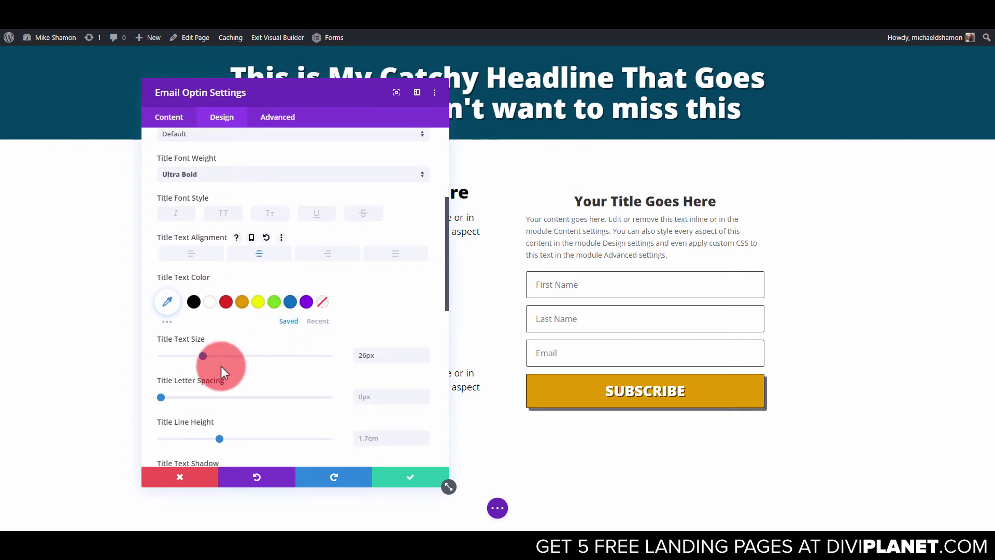
{"action": "left_click_drag", "start_coordinate": [204, 357], "coordinate": [223, 356]}
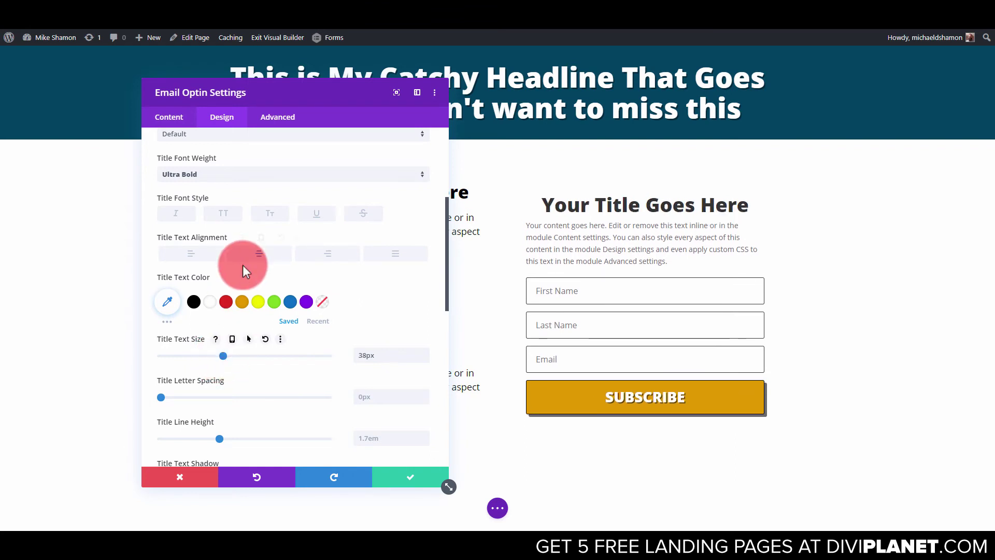
{"action": "left_click_drag", "start_coordinate": [224, 356], "coordinate": [222, 356]}
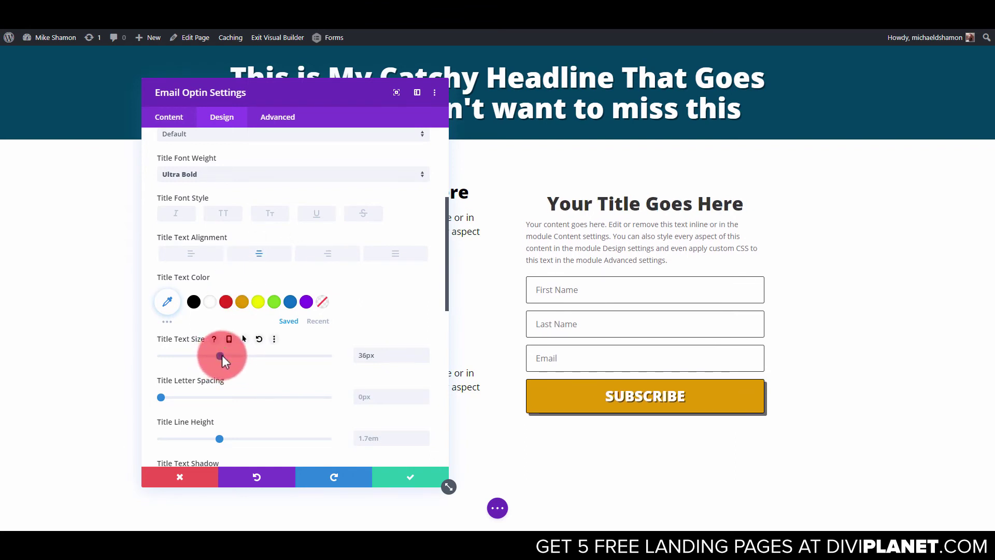
{"action": "scroll", "coordinate": [266, 244], "scroll_direction": "down", "scroll_amount": 2}
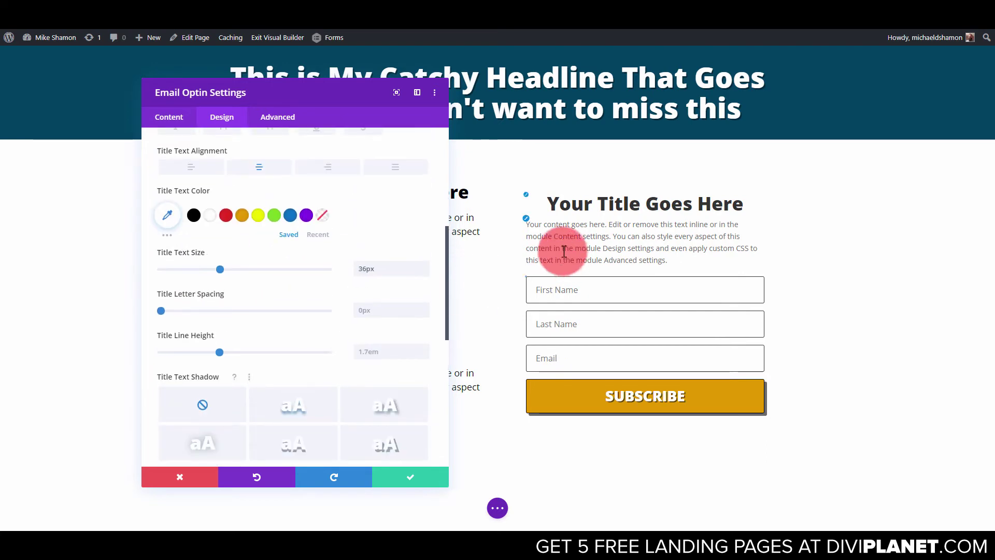
Enlarge the body text to 18px and cut the closing sentence from the body copy.
{"action": "left_click", "coordinate": [526, 220]}
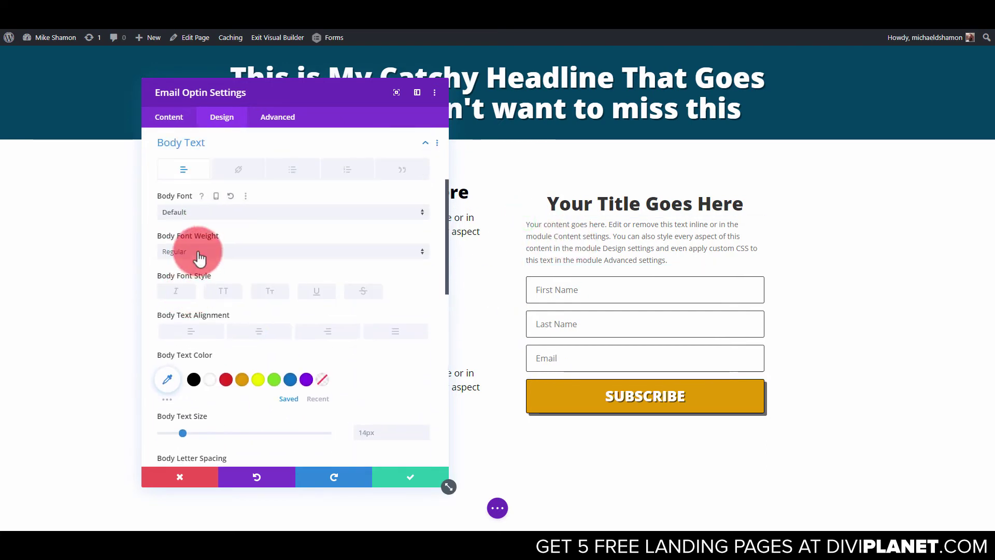
{"action": "scroll", "coordinate": [181, 378], "scroll_direction": "down", "scroll_amount": 2}
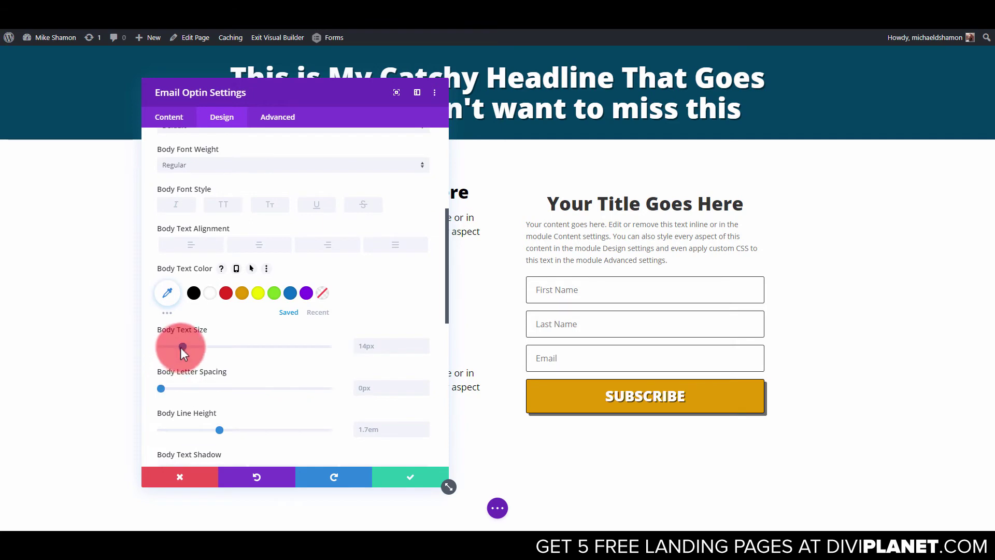
{"action": "left_click_drag", "start_coordinate": [181, 347], "coordinate": [189, 345]}
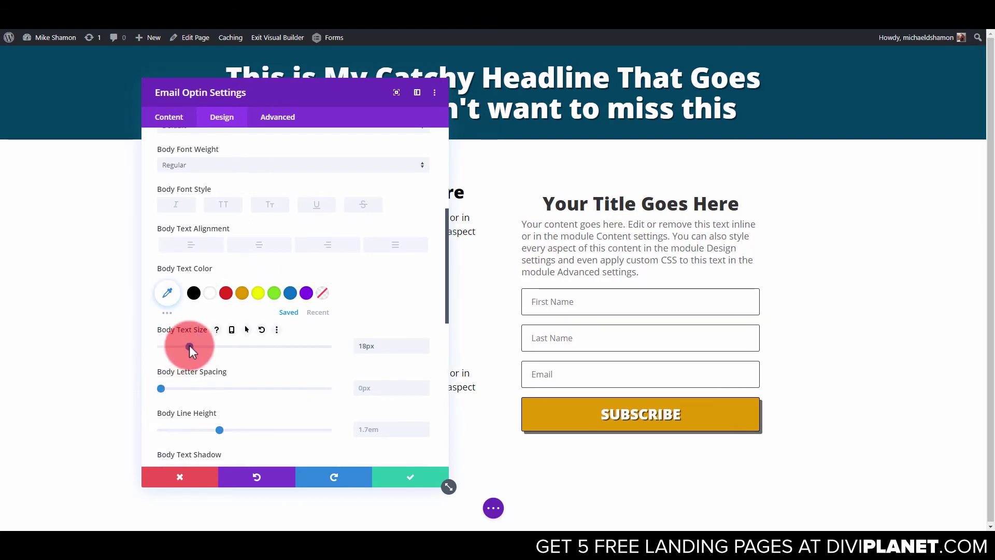
{"action": "left_click", "coordinate": [166, 117]}
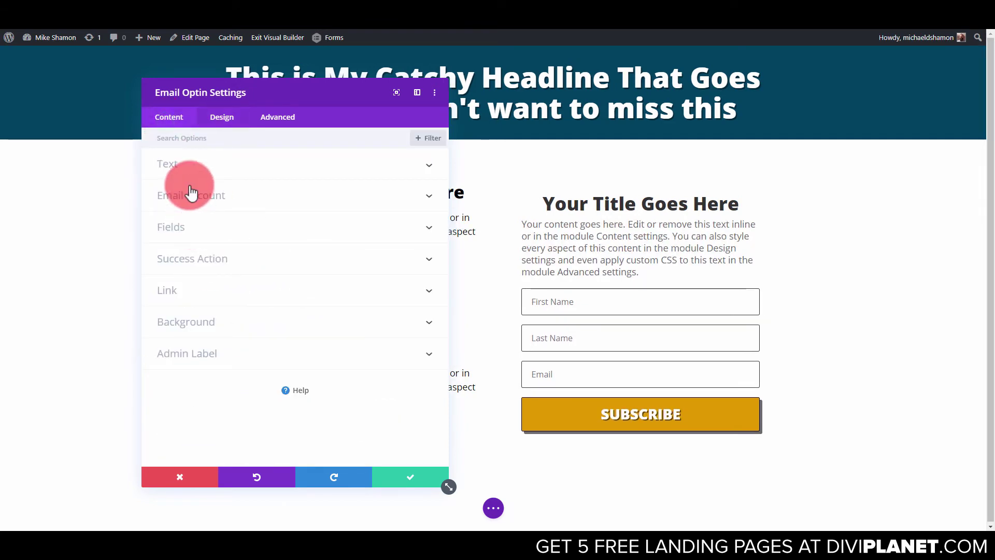
{"action": "left_click", "coordinate": [187, 164]}
{"action": "mouse_move", "coordinate": [232, 338]}
{"action": "left_mouse_down"}
{"action": "mouse_move", "coordinate": [217, 327]}
{"action": "mouse_move", "coordinate": [228, 317]}
{"action": "mouse_move", "coordinate": [244, 328]}
{"action": "left_mouse_up"}
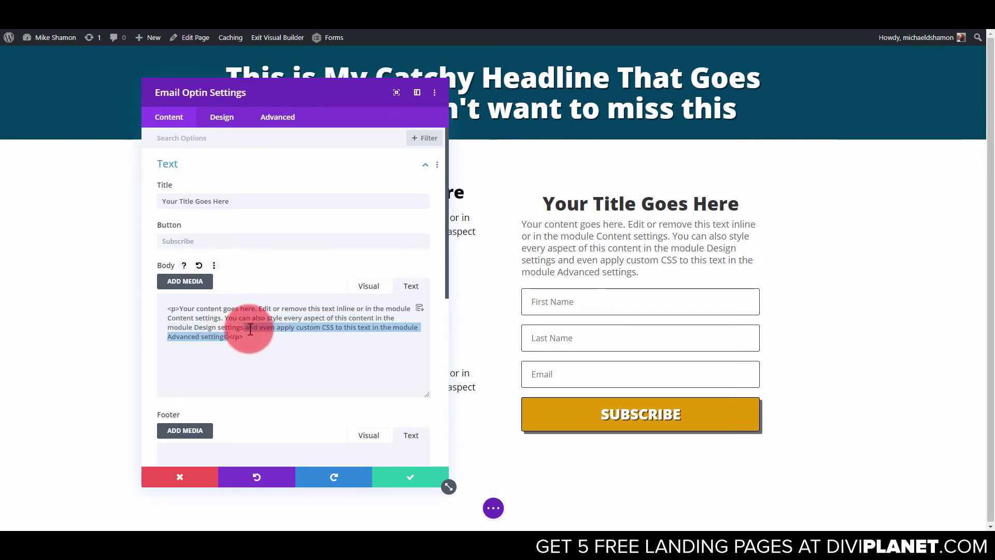
{"action": "key", "text": "BackSpace"}
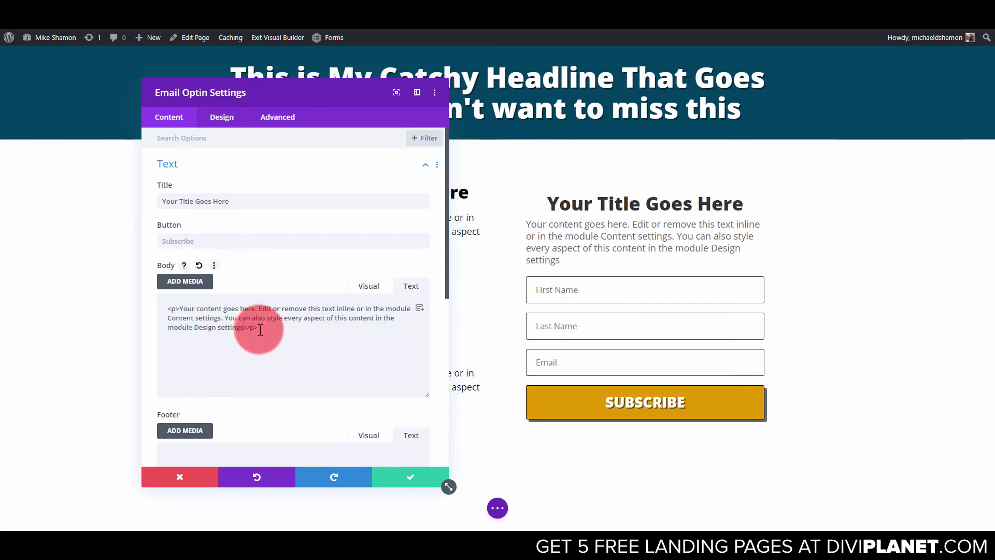
{"action": "left_click_drag", "start_coordinate": [325, 317], "coordinate": [235, 328]}
{"action": "key", "text": "BackSpace"}
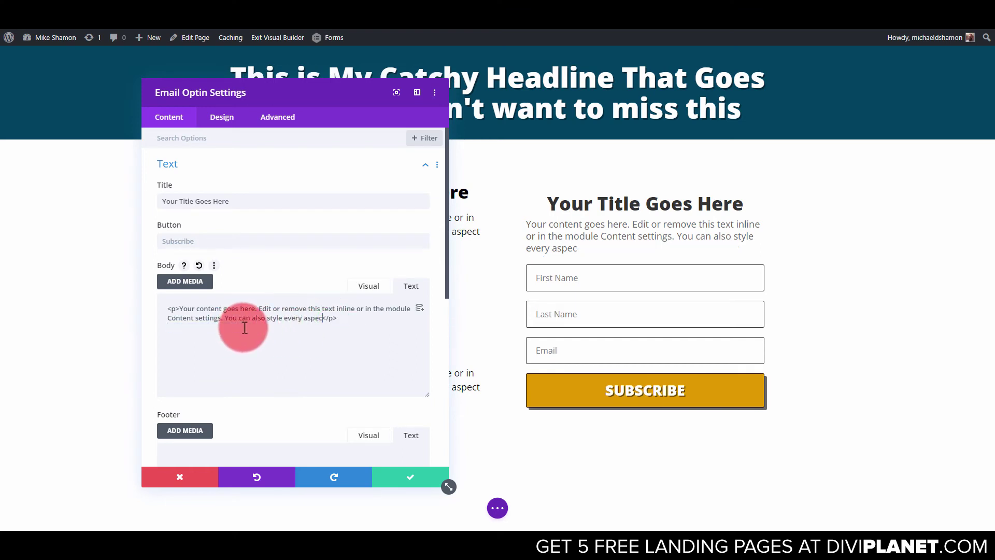
{"action": "type", "text": "."}
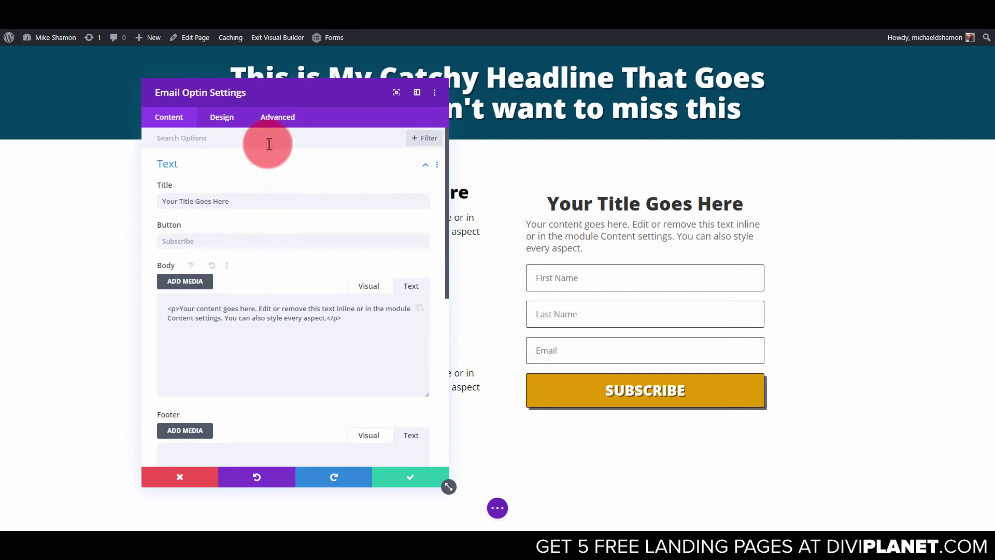
Centre the body text, tighten its line height to 1.4em, and make it black.
{"action": "left_click", "coordinate": [221, 117]}
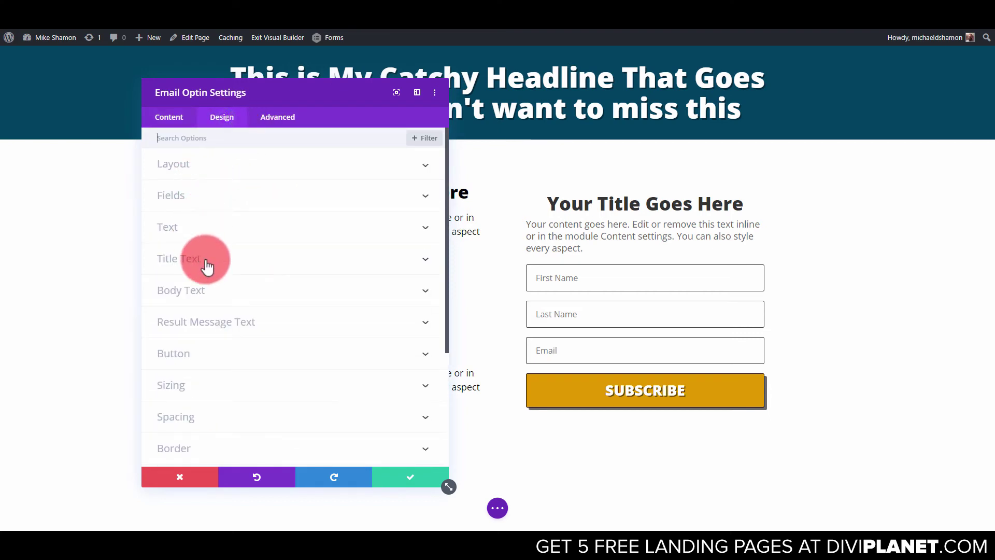
{"action": "scroll", "coordinate": [255, 275], "scroll_direction": "down", "scroll_amount": 3}
{"action": "left_click", "coordinate": [244, 288]}
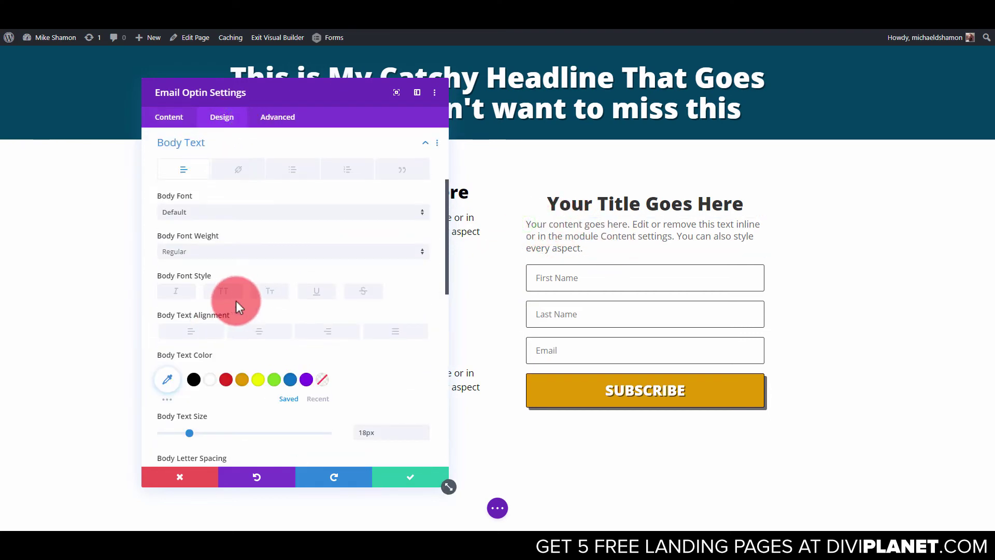
{"action": "left_click", "coordinate": [265, 332]}
{"action": "scroll", "coordinate": [288, 311], "scroll_direction": "down", "scroll_amount": 3}
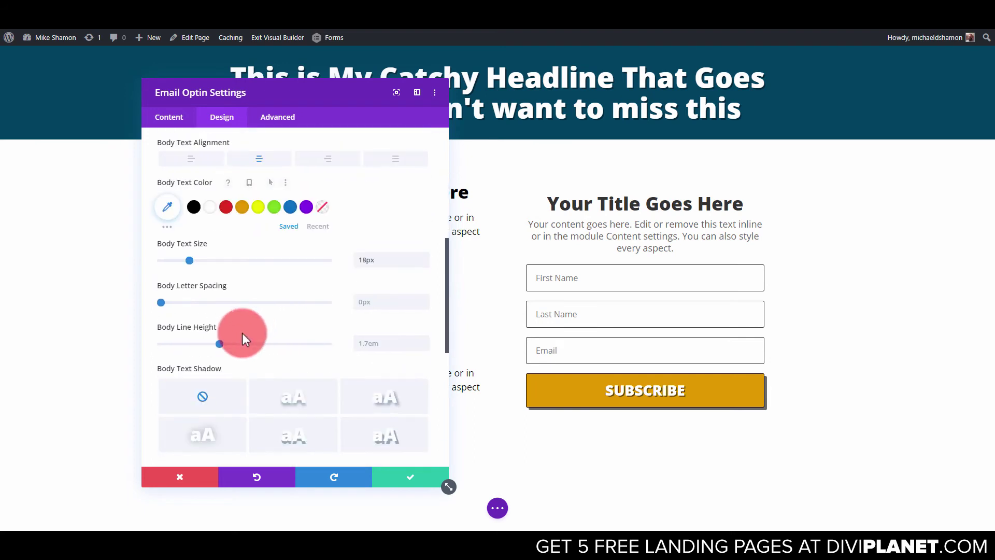
{"action": "mouse_move", "coordinate": [208, 343]}
{"action": "left_mouse_down"}
{"action": "mouse_move", "coordinate": [183, 338]}
{"action": "mouse_move", "coordinate": [194, 347]}
{"action": "left_mouse_up"}
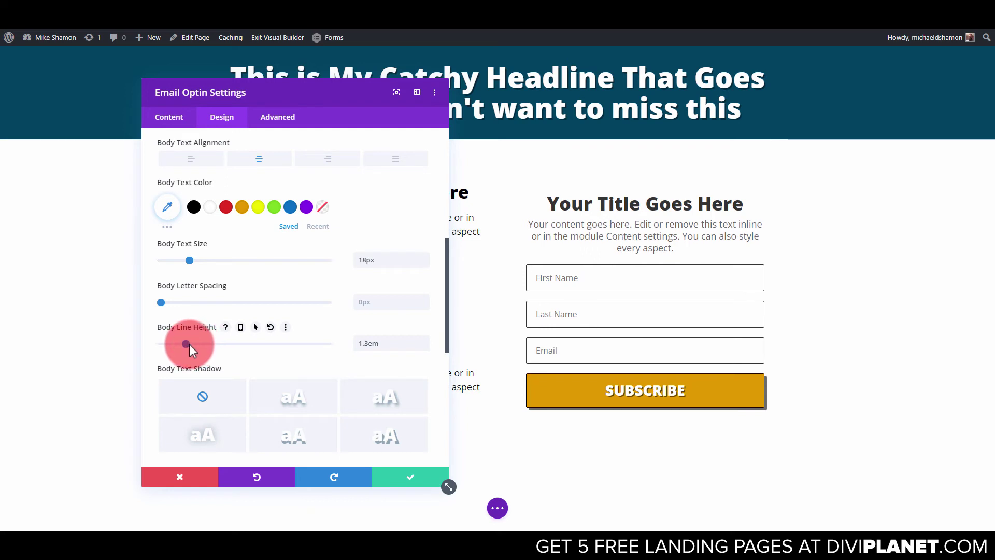
{"action": "left_click", "coordinate": [194, 214]}
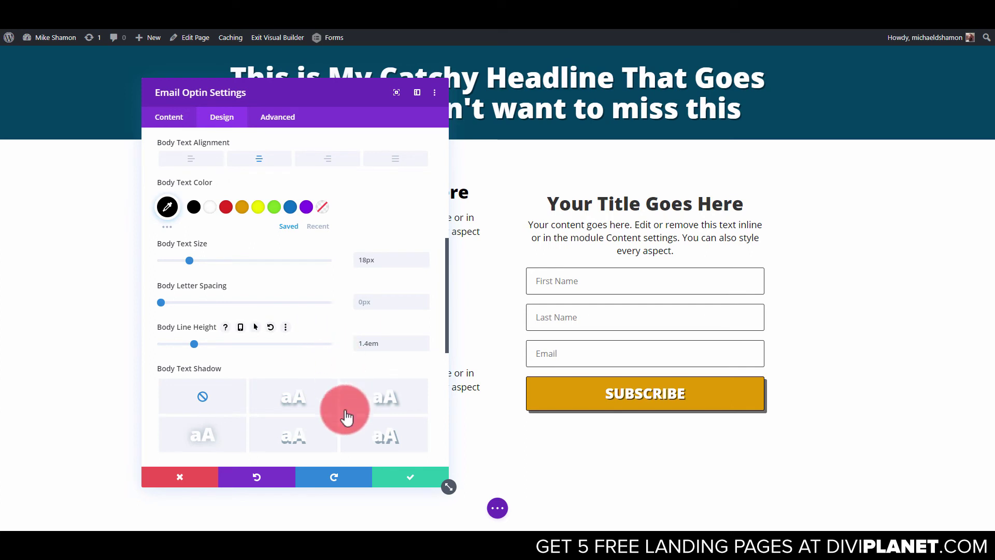
Delete the sentence 'You can also style every aspect.' from the body and save.
{"action": "scroll", "coordinate": [174, 290], "scroll_direction": "up", "scroll_amount": 5}
{"action": "left_click", "coordinate": [163, 118]}
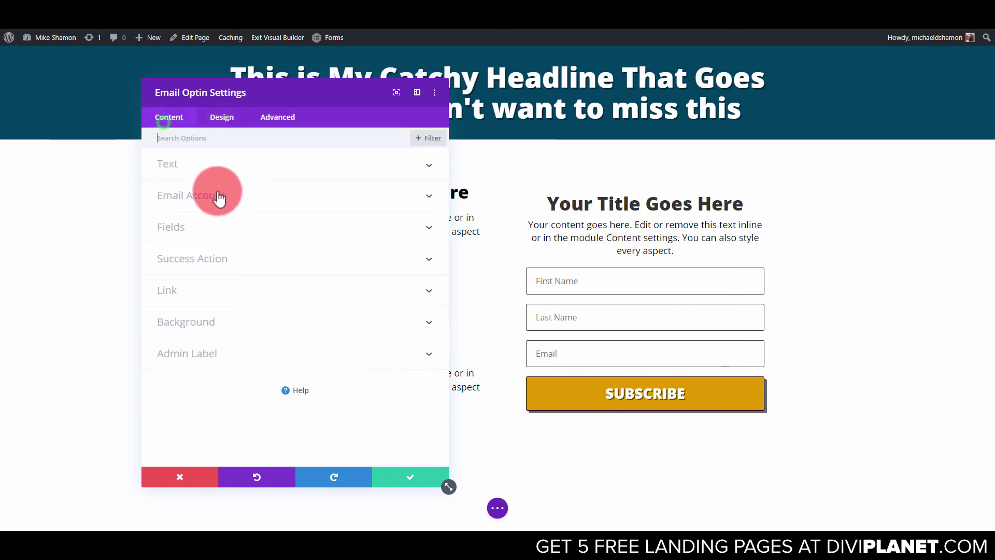
{"action": "left_click", "coordinate": [191, 171]}
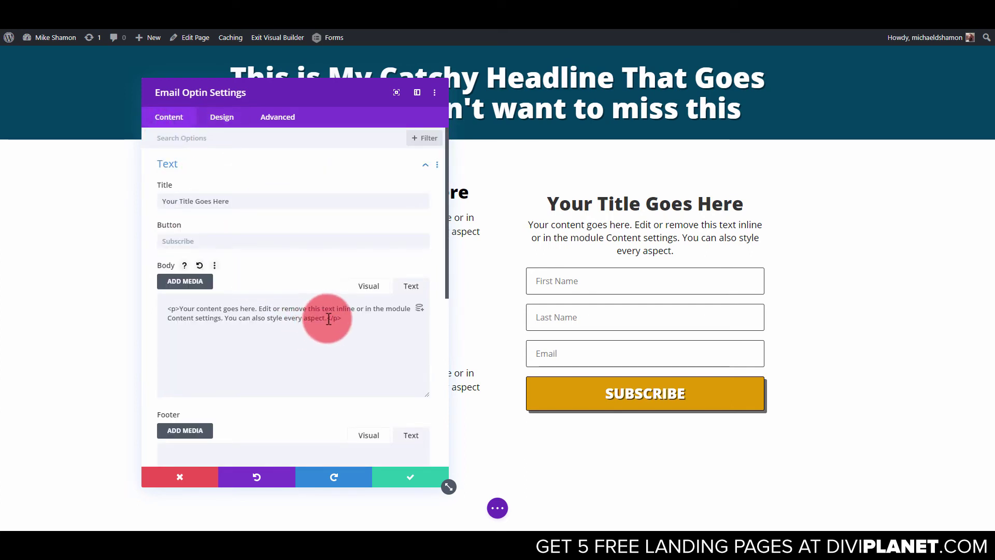
{"action": "left_click_drag", "start_coordinate": [326, 318], "coordinate": [226, 319]}
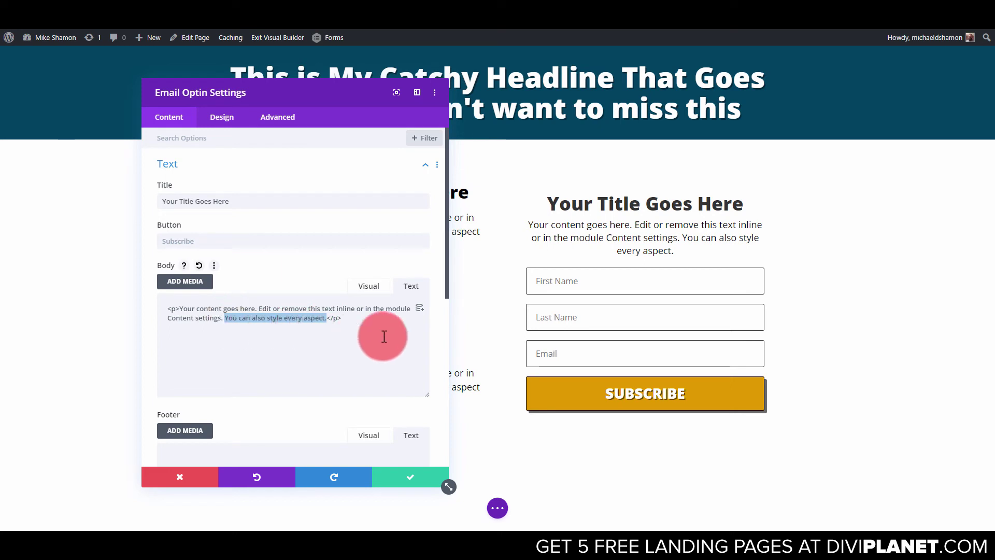
{"action": "key", "text": "BackSpace"}
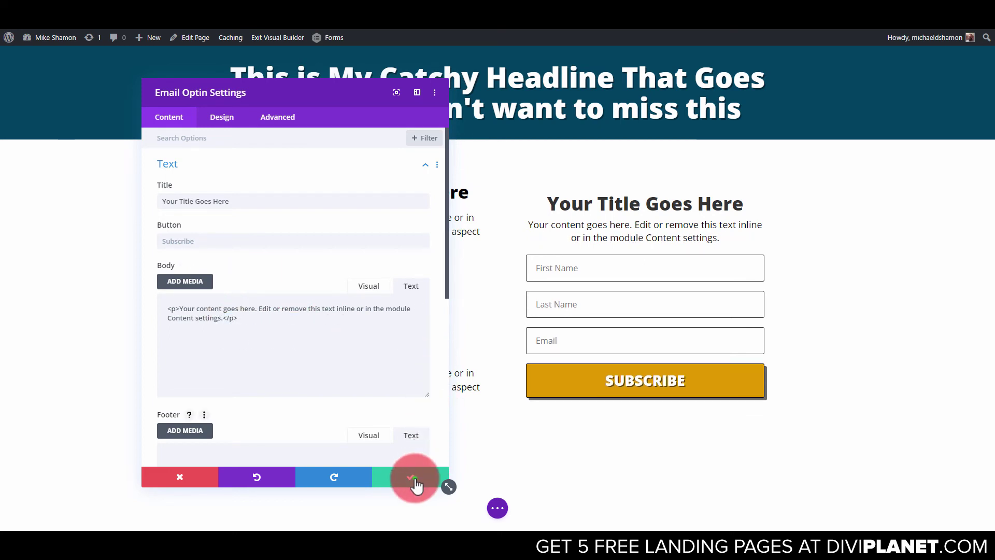
{"action": "left_click", "coordinate": [410, 477]}
Give the opt-in form a 5px border and adjust its colour.
{"action": "left_click", "coordinate": [629, 200]}
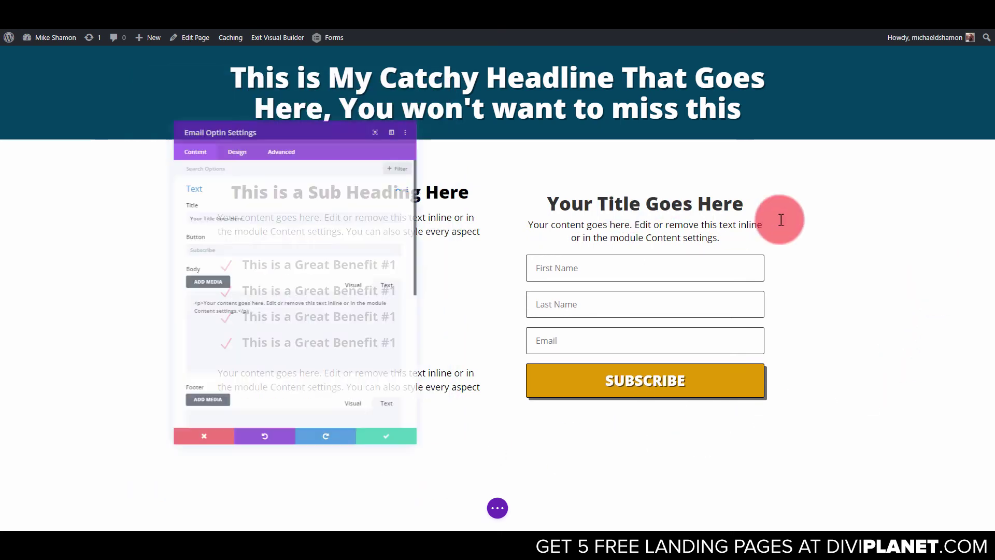
{"action": "left_click", "coordinate": [228, 120]}
{"action": "scroll", "coordinate": [188, 343], "scroll_direction": "down", "scroll_amount": 2}
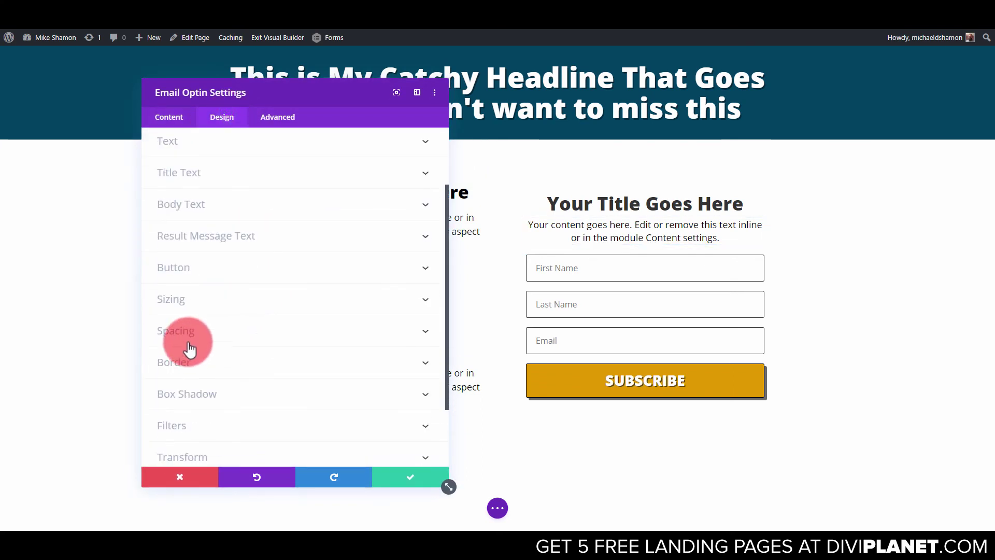
{"action": "left_click", "coordinate": [203, 369]}
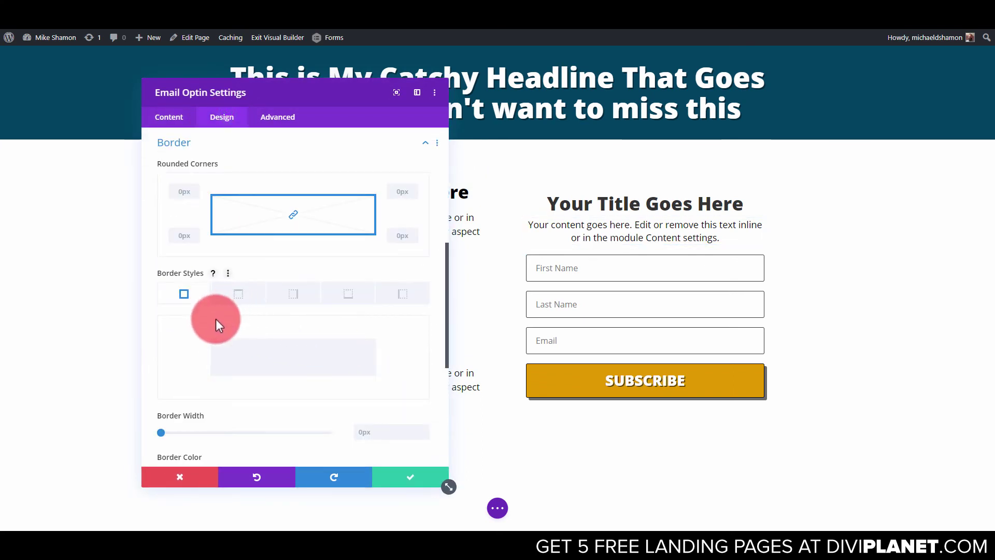
{"action": "scroll", "coordinate": [215, 322], "scroll_direction": "down", "scroll_amount": 2}
{"action": "left_click_drag", "start_coordinate": [161, 347], "coordinate": [170, 346]}
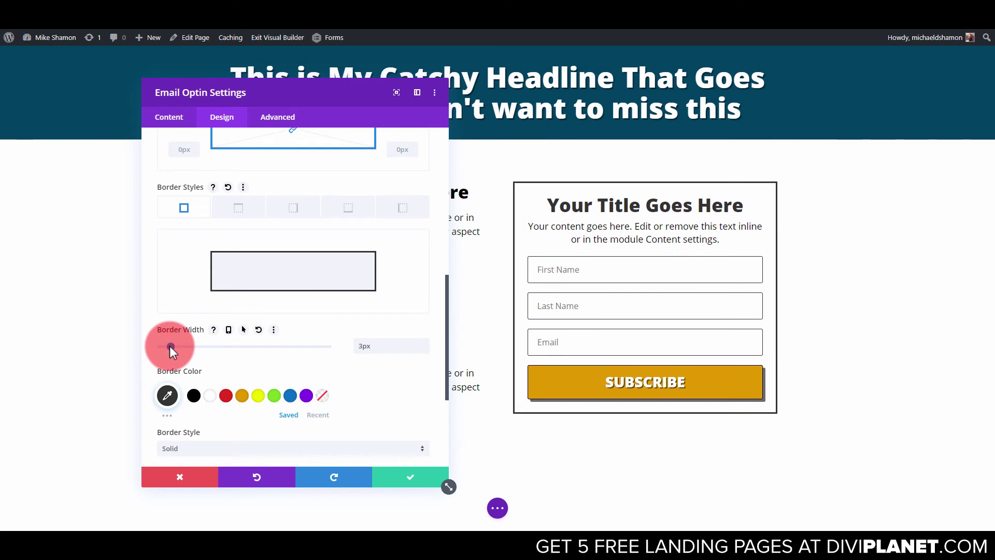
{"action": "scroll", "coordinate": [197, 375], "scroll_direction": "down", "scroll_amount": 2}
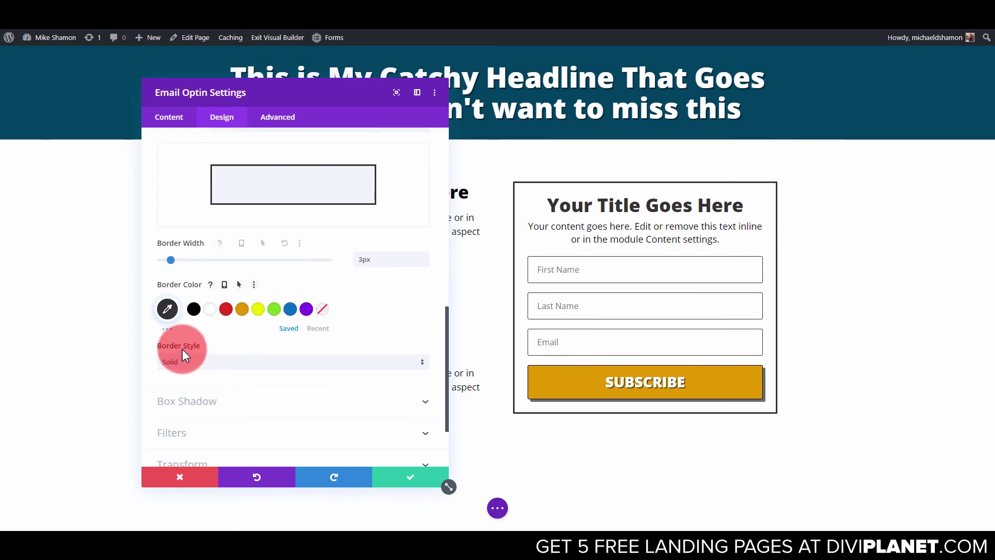
{"action": "left_click", "coordinate": [167, 310]}
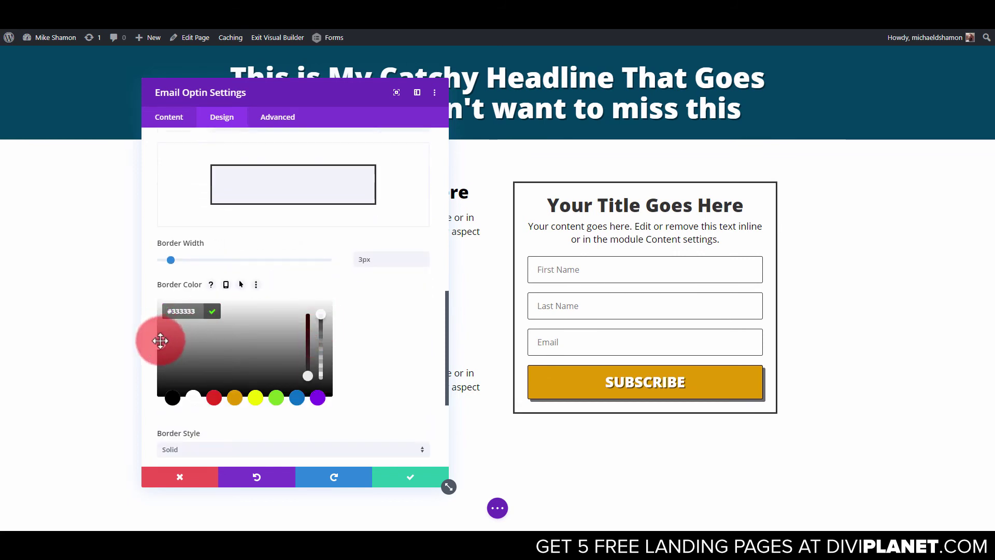
{"action": "mouse_move", "coordinate": [160, 340]}
{"action": "left_mouse_down"}
{"action": "mouse_move", "coordinate": [160, 314]}
{"action": "mouse_move", "coordinate": [154, 355]}
{"action": "left_mouse_up"}
{"action": "left_click", "coordinate": [332, 327]}
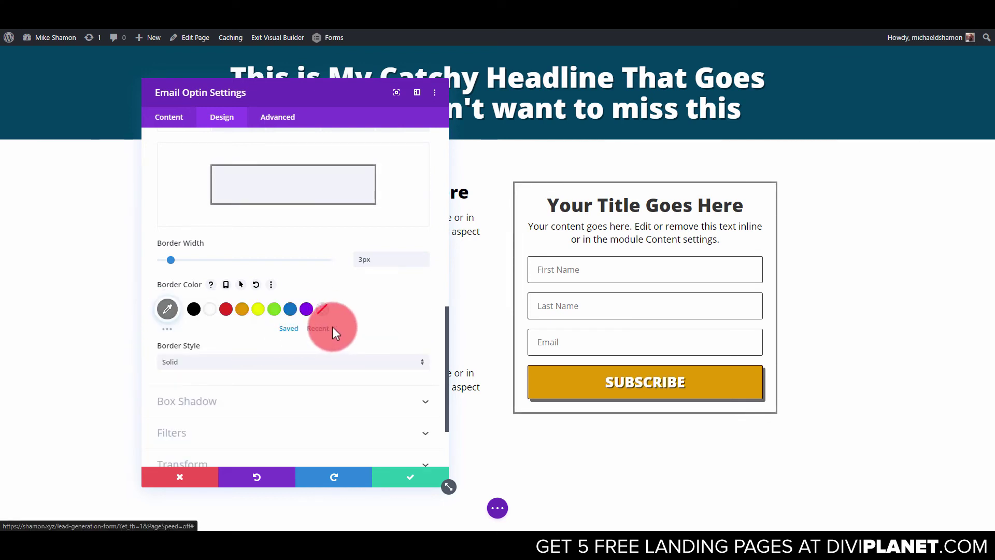
Set the border style to Groove, make it red, and save the form settings.
{"action": "scroll", "coordinate": [331, 327], "scroll_direction": "down", "scroll_amount": 2}
{"action": "left_click", "coordinate": [177, 277]}
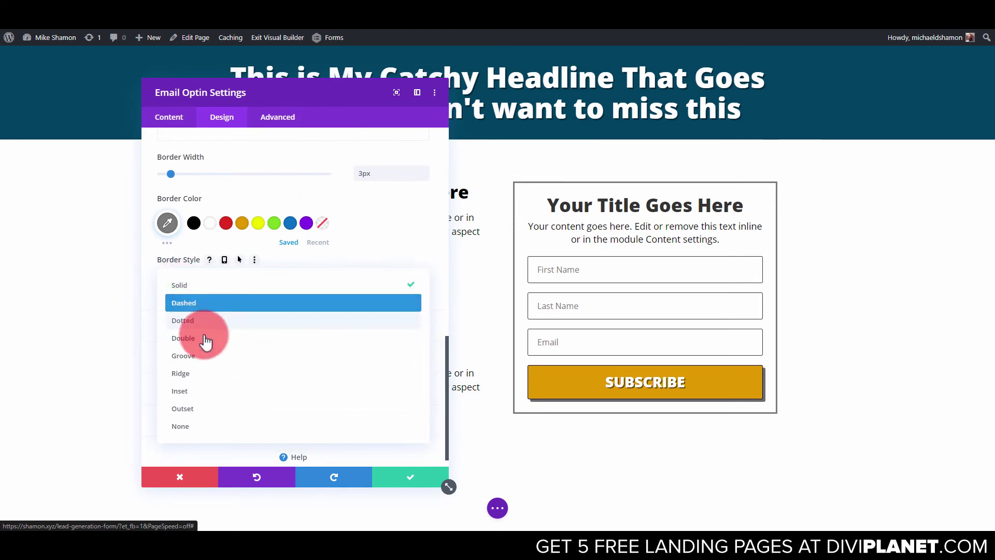
{"action": "left_click", "coordinate": [199, 357]}
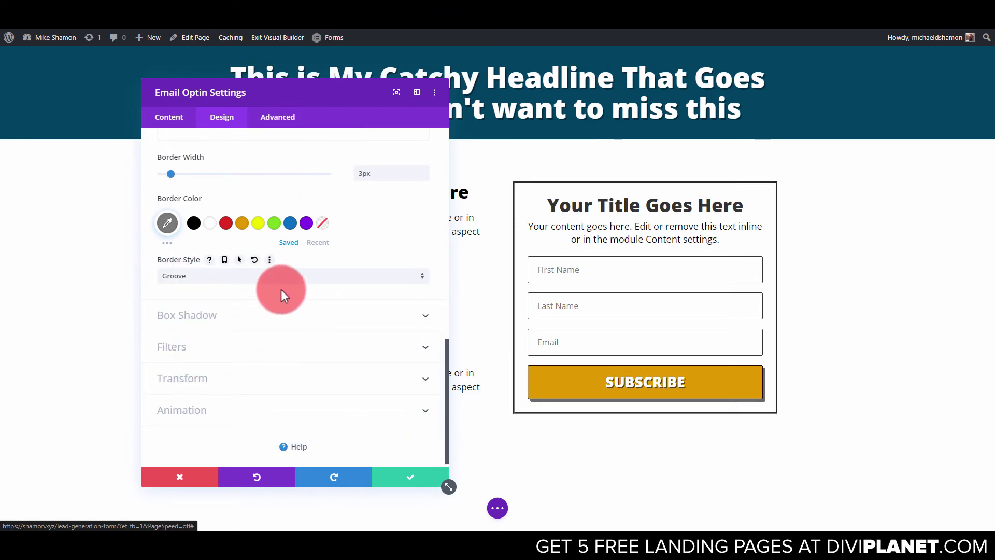
{"action": "scroll", "coordinate": [203, 242], "scroll_direction": "up", "scroll_amount": 2}
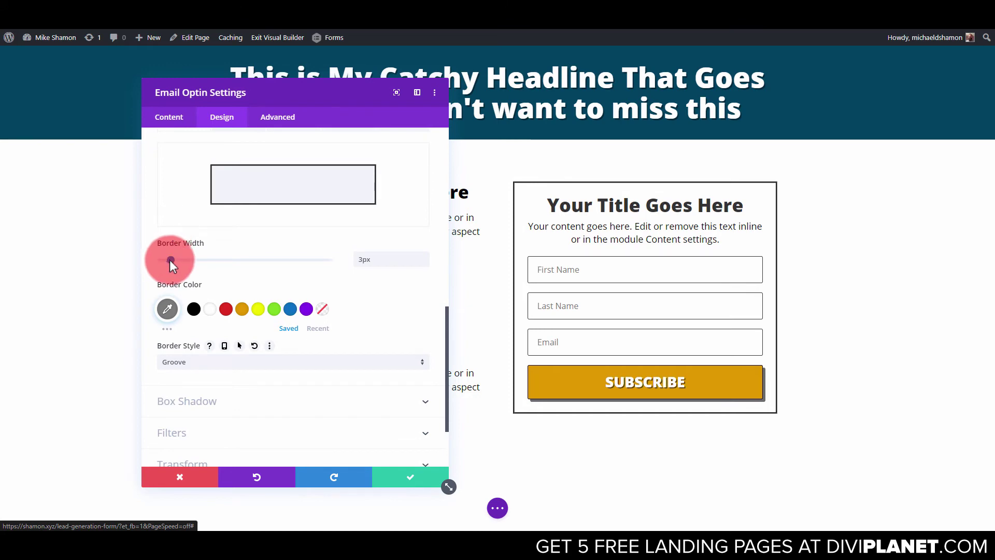
{"action": "left_click_drag", "start_coordinate": [169, 259], "coordinate": [177, 261]}
{"action": "left_click", "coordinate": [225, 309]}
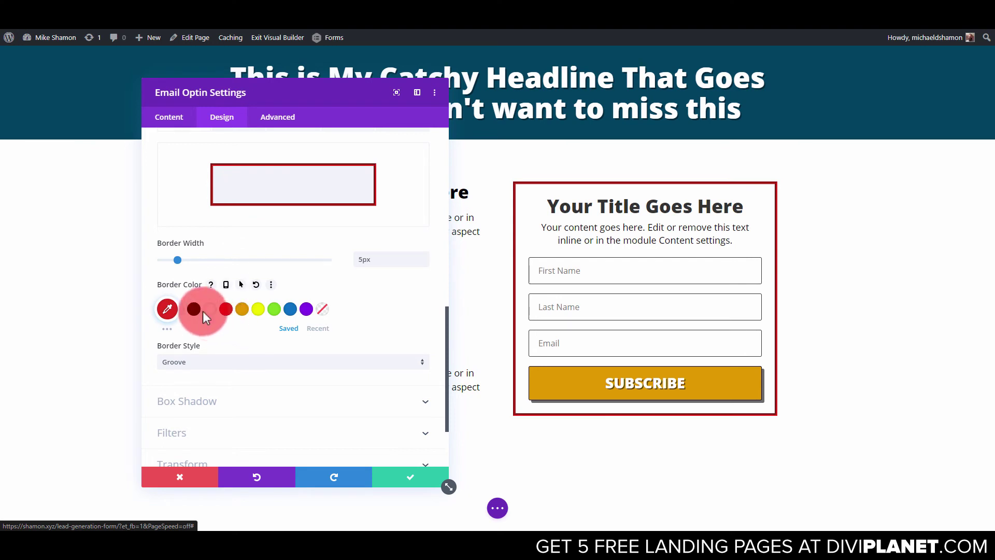
{"action": "scroll", "coordinate": [257, 316], "scroll_direction": "up", "scroll_amount": 3}
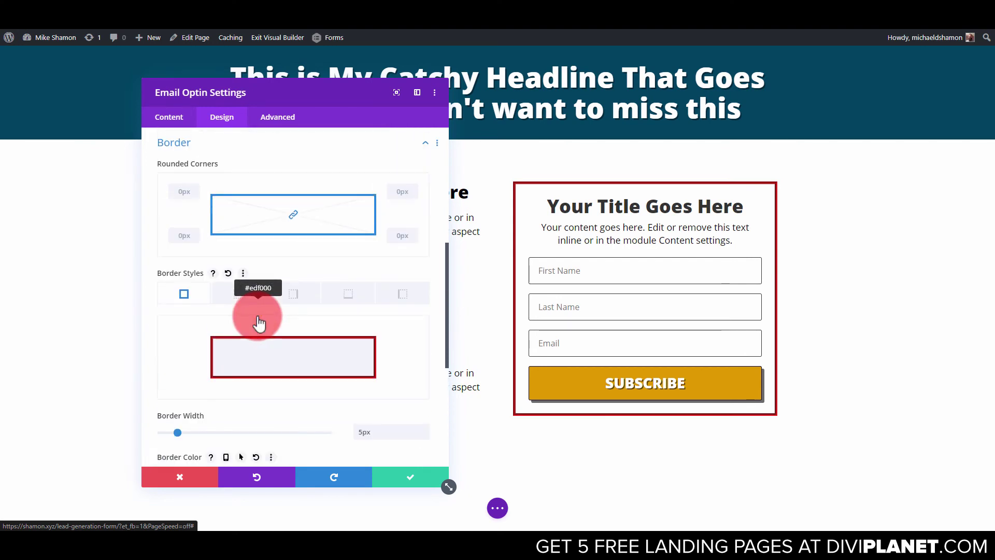
{"action": "scroll", "coordinate": [257, 315], "scroll_direction": "down", "scroll_amount": 4}
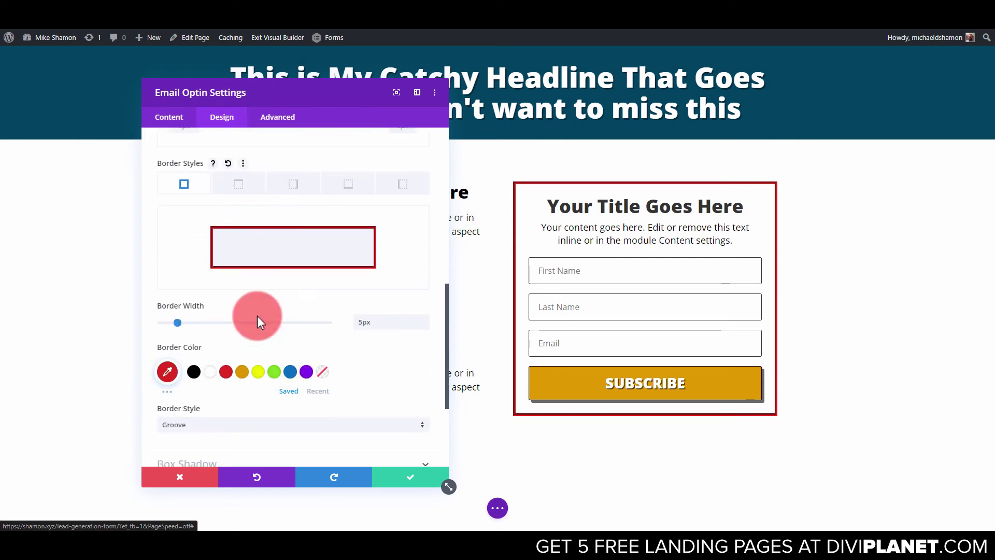
{"action": "left_click", "coordinate": [425, 488]}
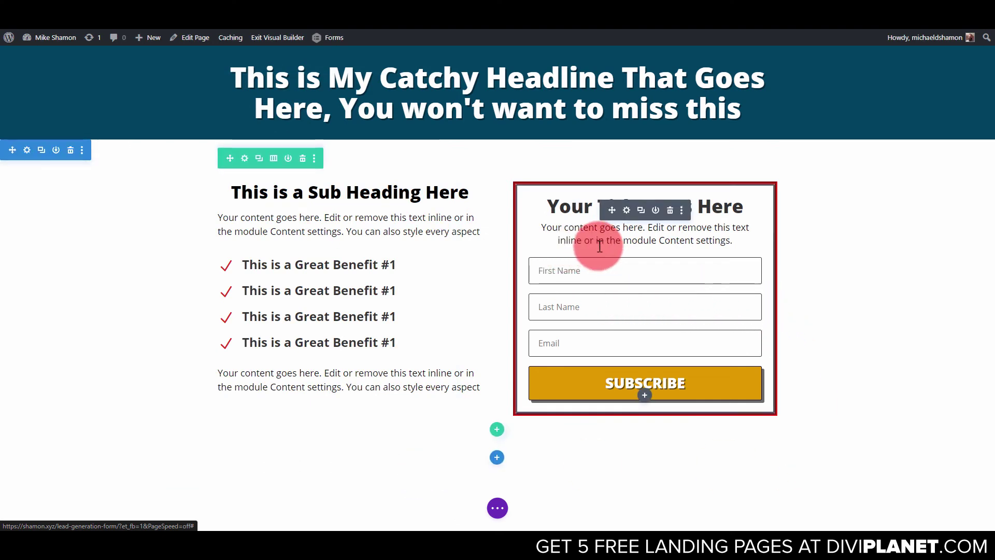
Duplicate the blue headline banner and move the copy below the form section.
{"action": "left_click_drag", "start_coordinate": [771, 262], "coordinate": [771, 261]}
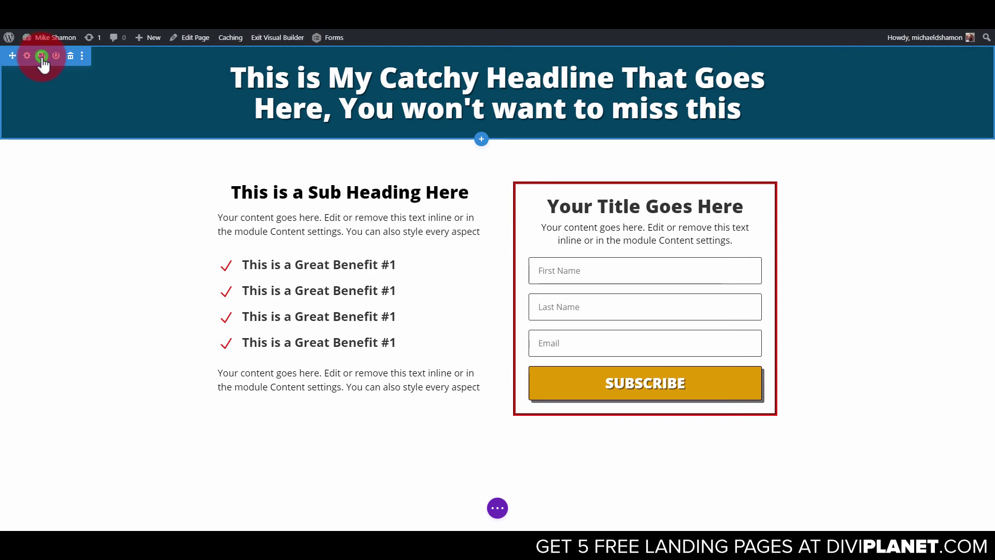
{"action": "left_click", "coordinate": [42, 56]}
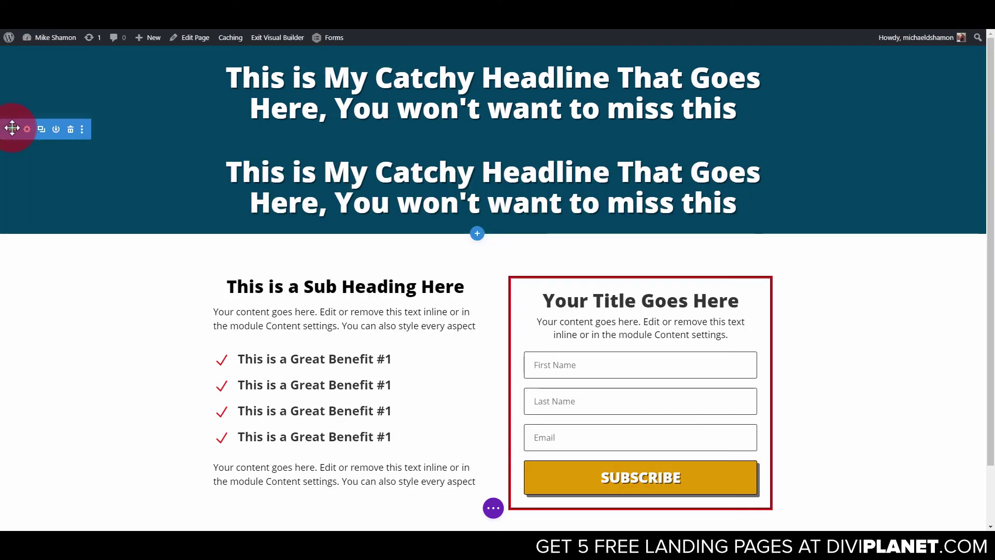
{"action": "left_click_drag", "start_coordinate": [11, 128], "coordinate": [463, 490]}
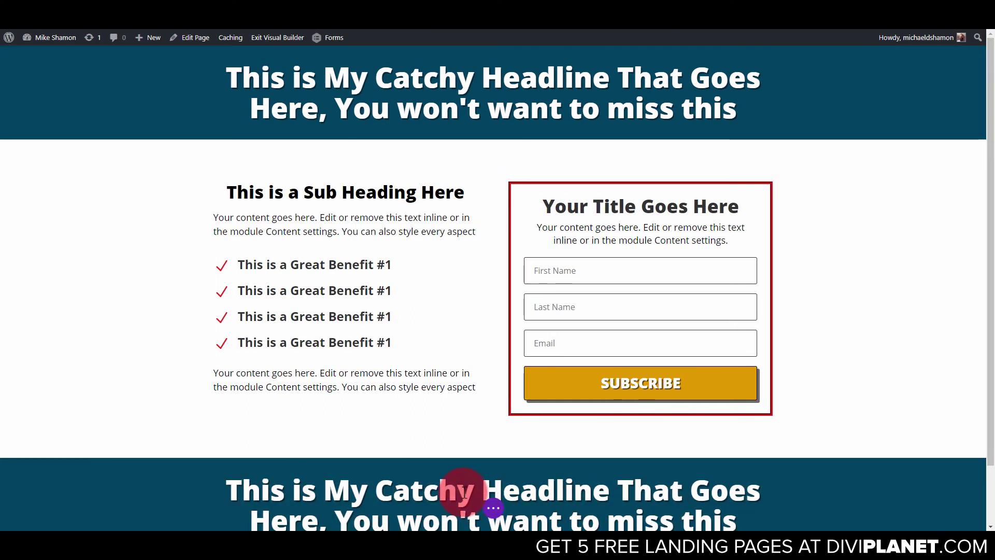
Replace the copied banner's text with 'Last Opportunity! Hurry!' and save.
{"action": "left_click", "coordinate": [473, 473]}
{"action": "double_click", "coordinate": [296, 228]}
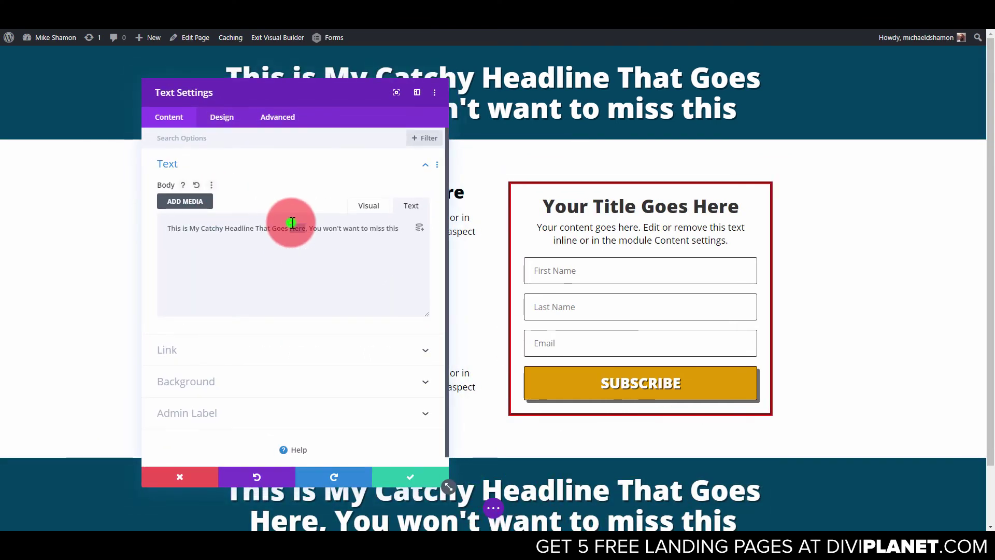
{"action": "triple_click", "coordinate": [292, 223]}
{"action": "type", "text": "Last"}
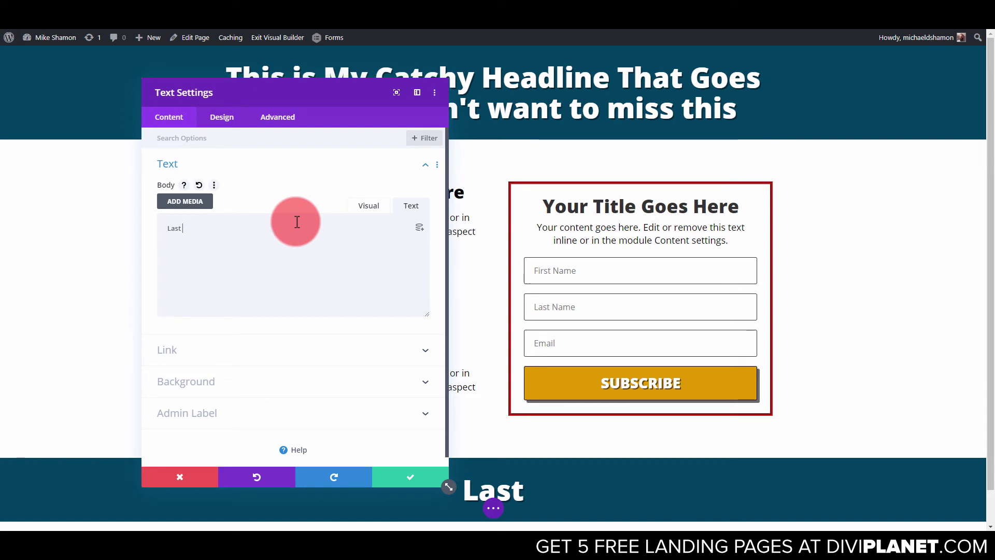
{"action": "type", "text": " Opp"}
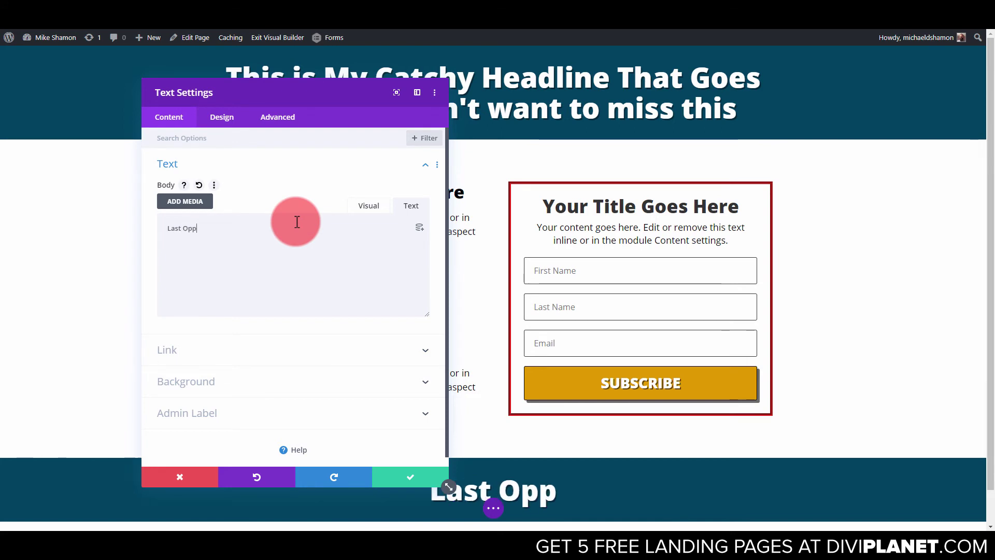
{"action": "type", "text": "ortunity"}
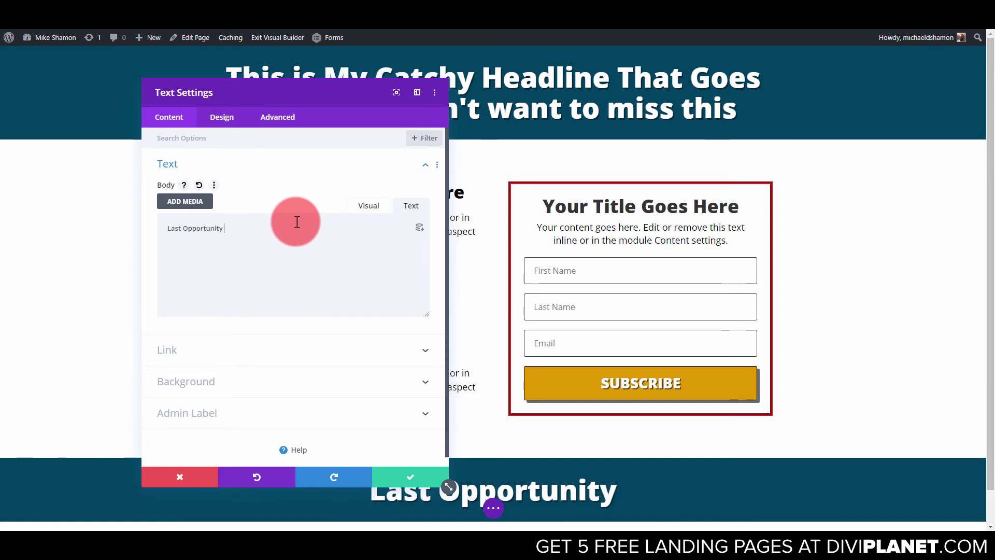
{"action": "type", "text": "!"}
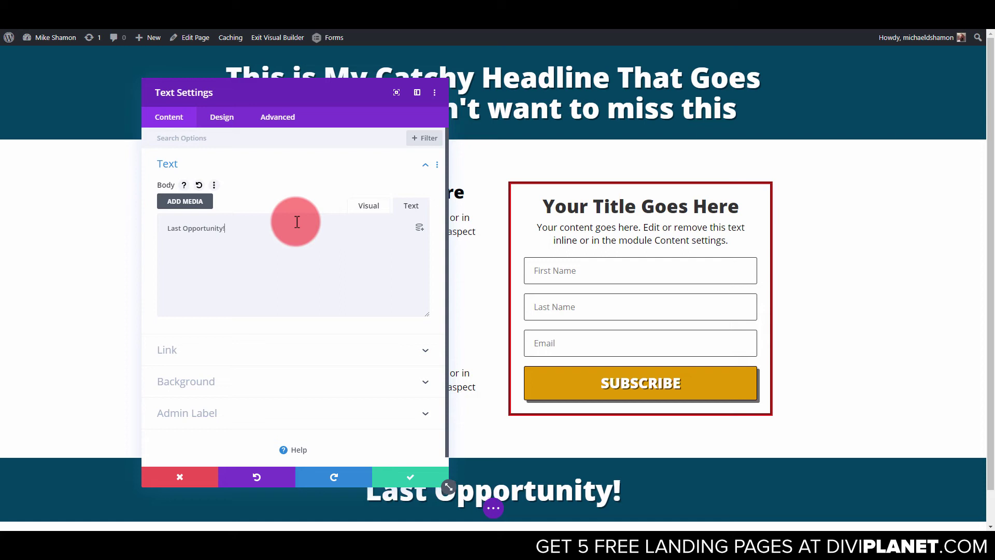
{"action": "type", "text": " Hurry!"}
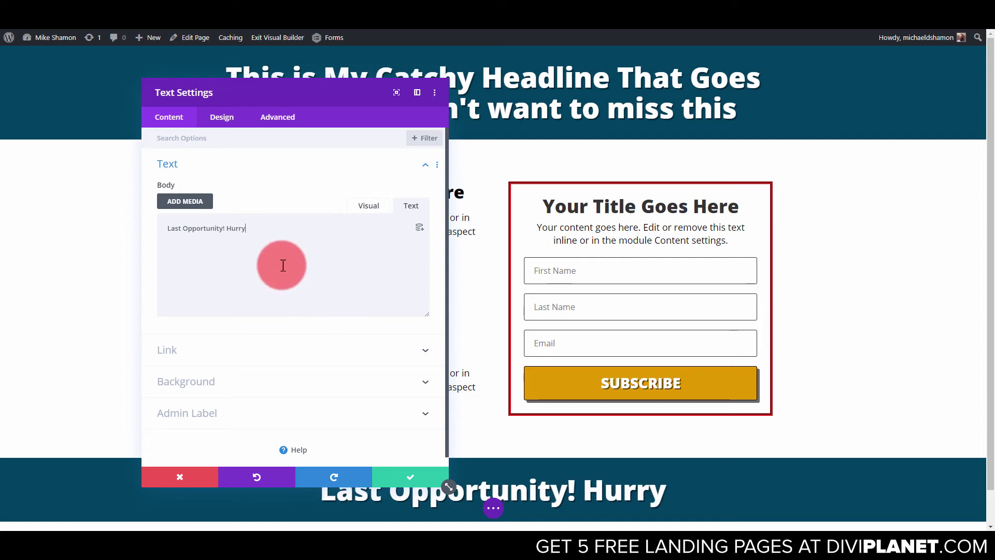
{"action": "left_click", "coordinate": [413, 475]}
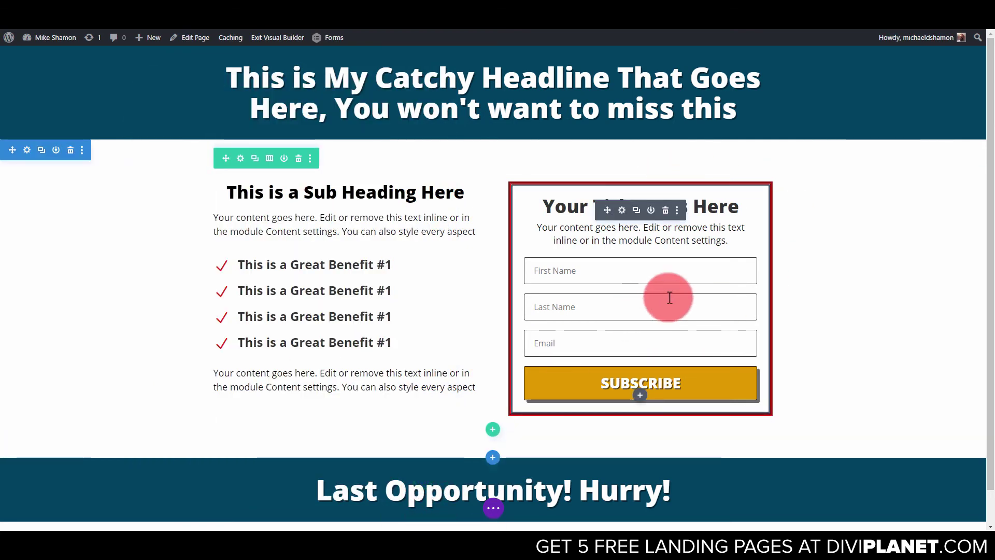
Set the opt-in form's Success Action to 'Redirect to a custom URL'.
{"action": "left_click", "coordinate": [622, 210]}
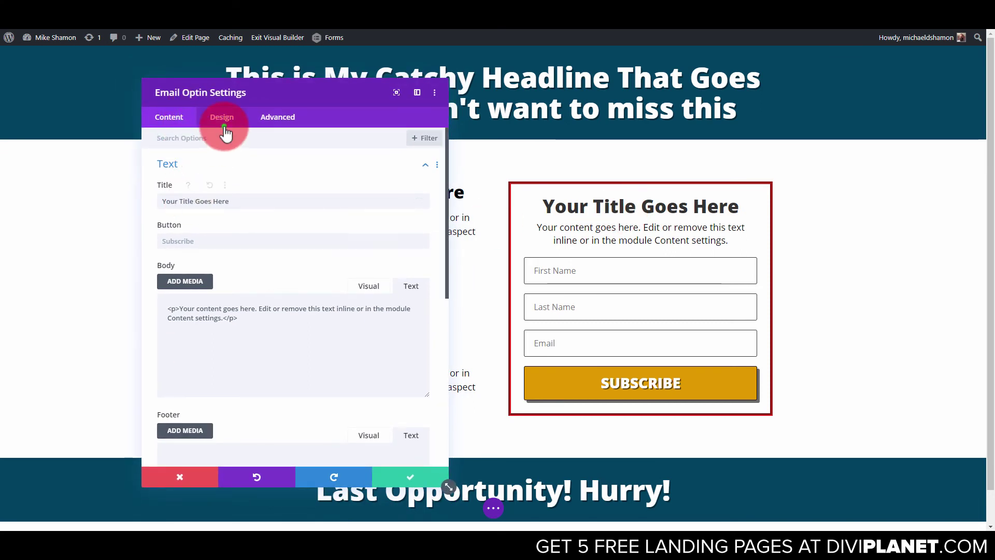
{"action": "left_click", "coordinate": [222, 118]}
{"action": "left_click", "coordinate": [165, 118]}
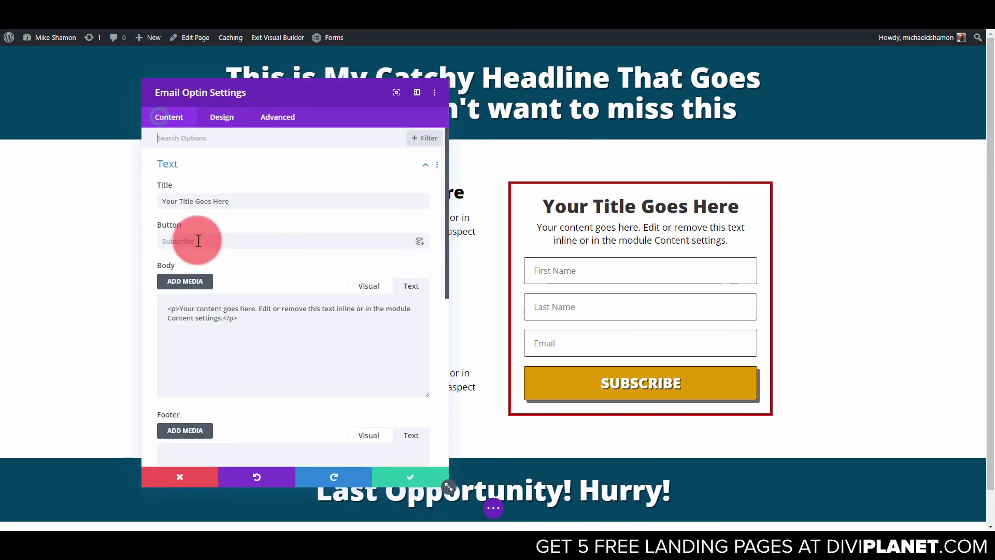
{"action": "left_click", "coordinate": [185, 164]}
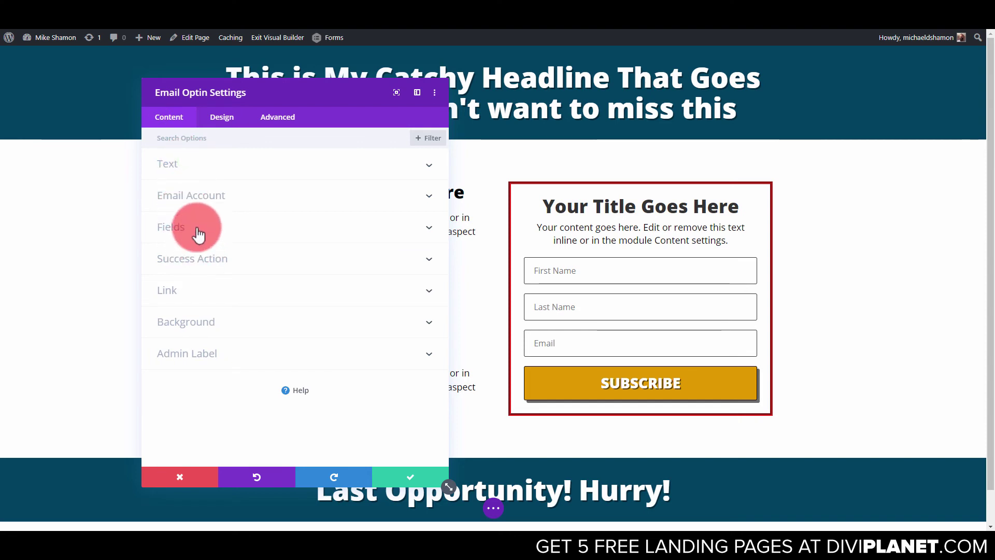
{"action": "left_click", "coordinate": [212, 264]}
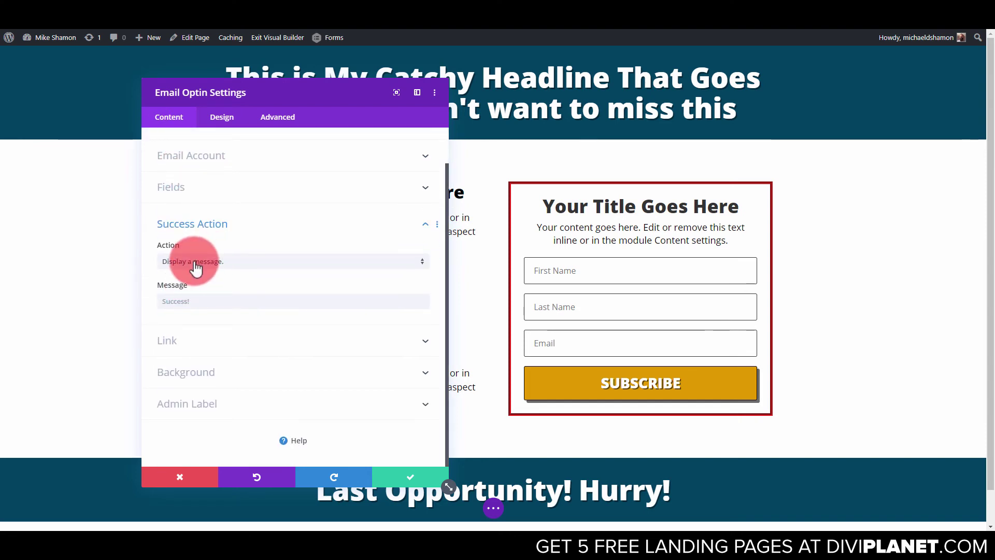
{"action": "left_click", "coordinate": [194, 264]}
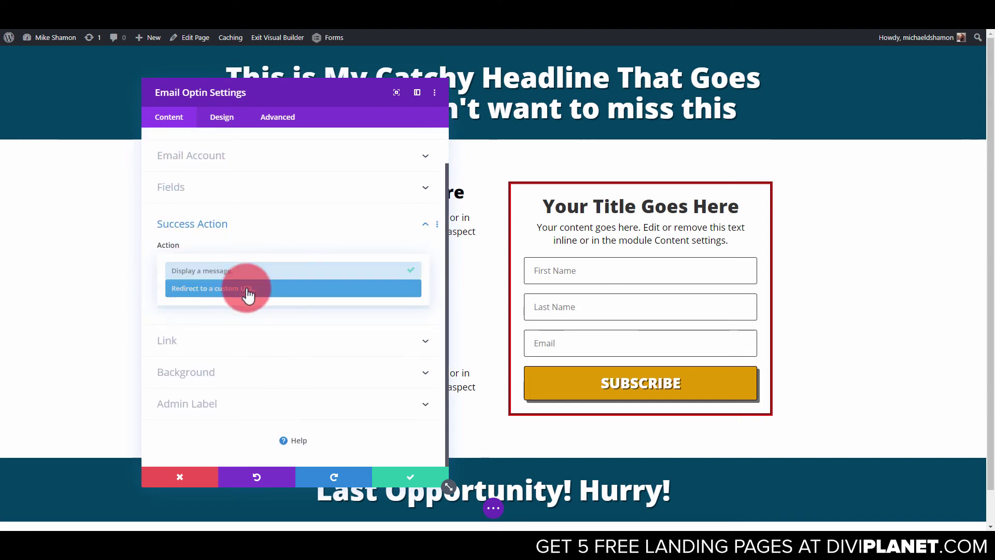
{"action": "left_click", "coordinate": [248, 289]}
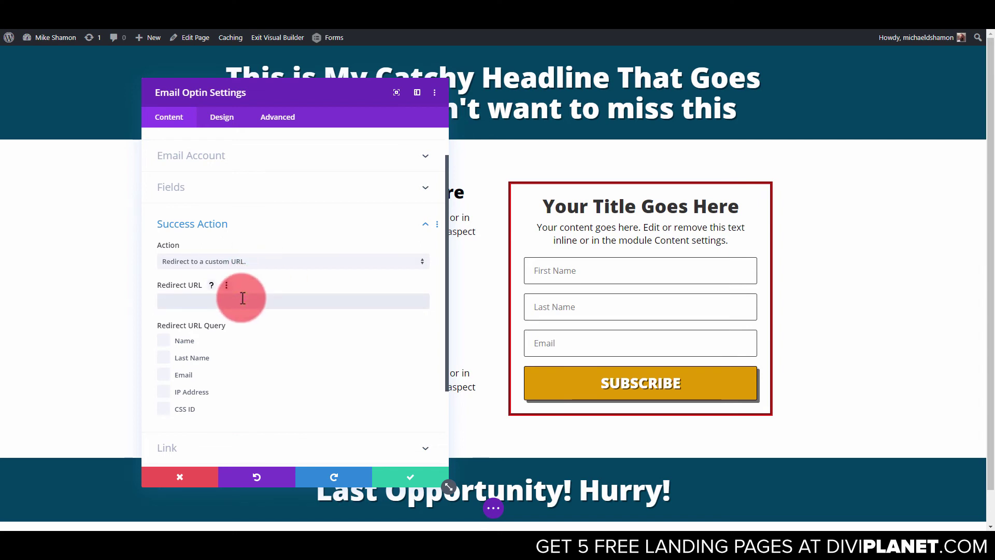
Choose GetResponse as the form's email service provider.
{"action": "left_click", "coordinate": [249, 158]}
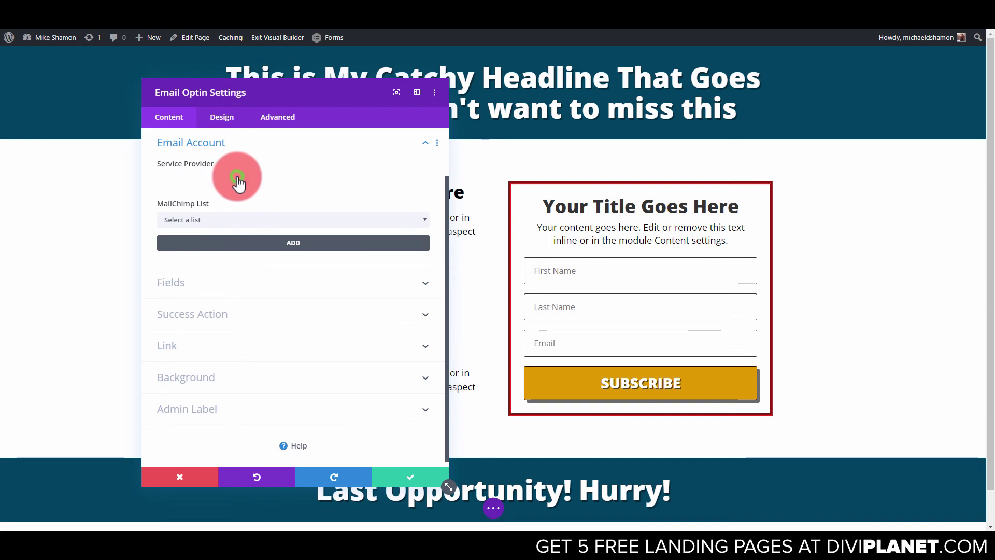
{"action": "left_click", "coordinate": [238, 181]}
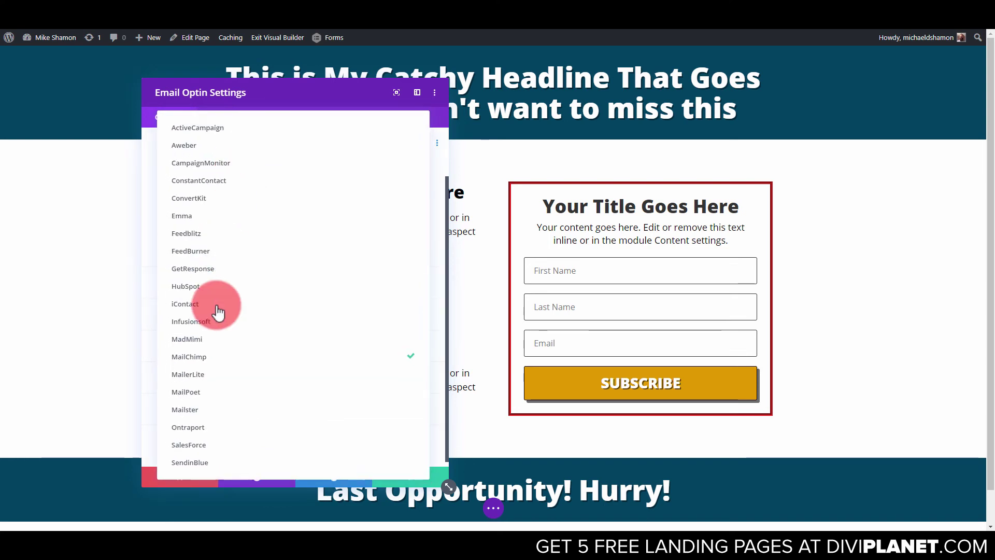
{"action": "left_click", "coordinate": [207, 268]}
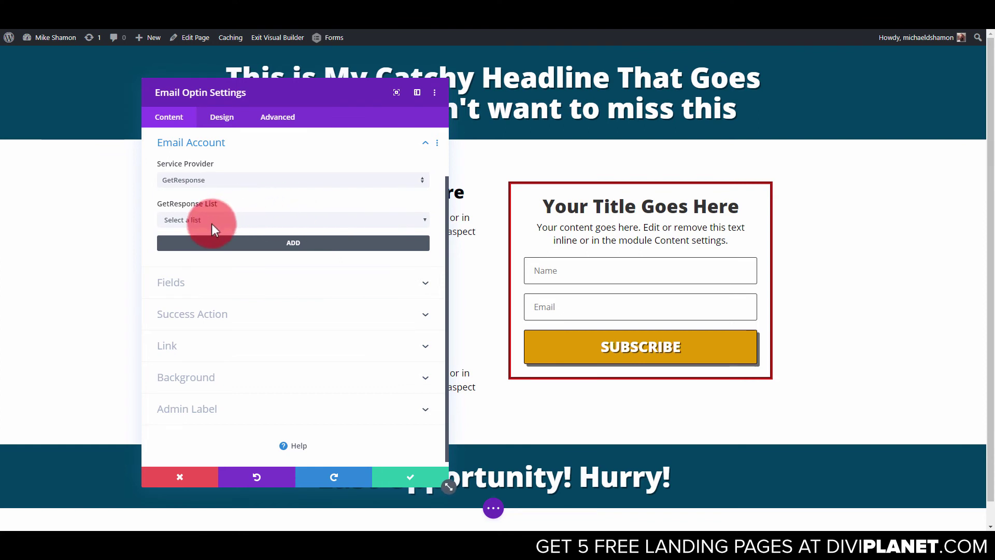
{"action": "left_click", "coordinate": [224, 181]}
{"action": "left_click", "coordinate": [212, 288]}
{"action": "left_click", "coordinate": [237, 184]}
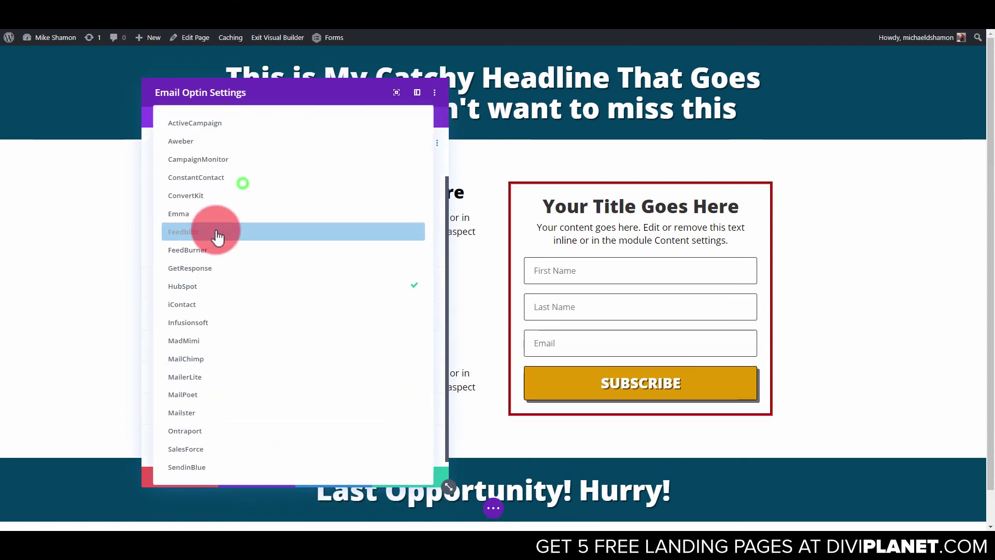
{"action": "left_click", "coordinate": [198, 267]}
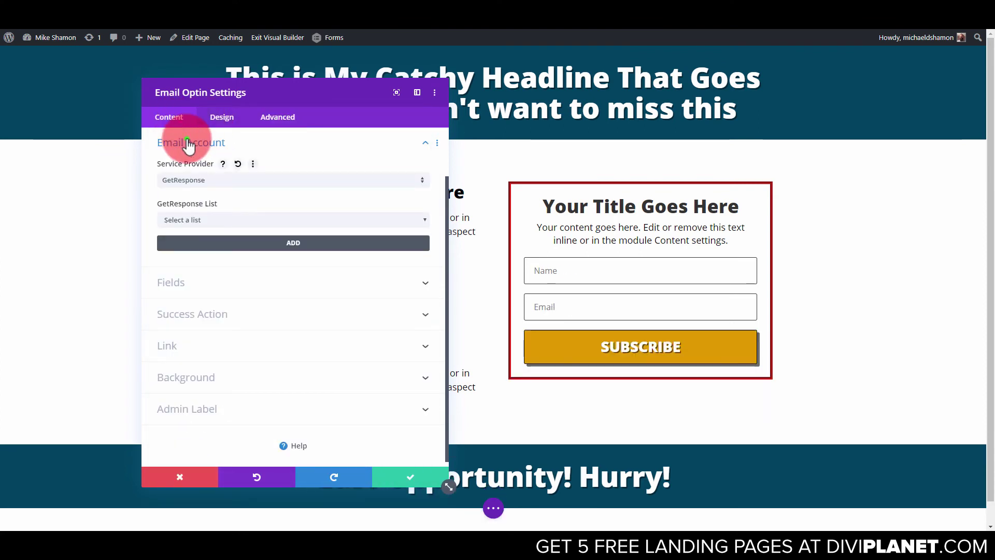
Confirm the form shows only Name and Email fields, then save the settings.
{"action": "left_click", "coordinate": [177, 129]}
{"action": "left_click", "coordinate": [176, 227]}
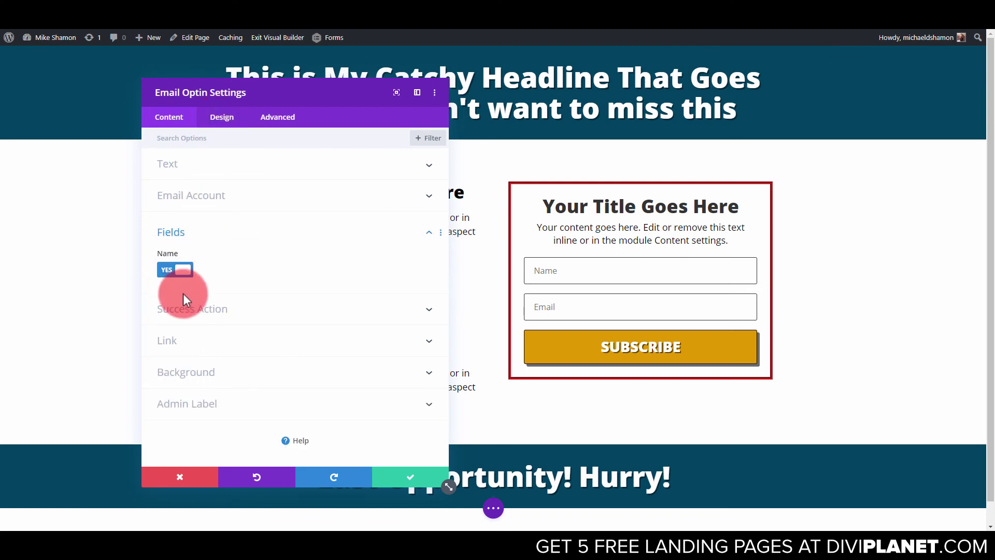
{"action": "left_click", "coordinate": [222, 116]}
{"action": "left_click", "coordinate": [169, 117]}
{"action": "left_click", "coordinate": [193, 258]}
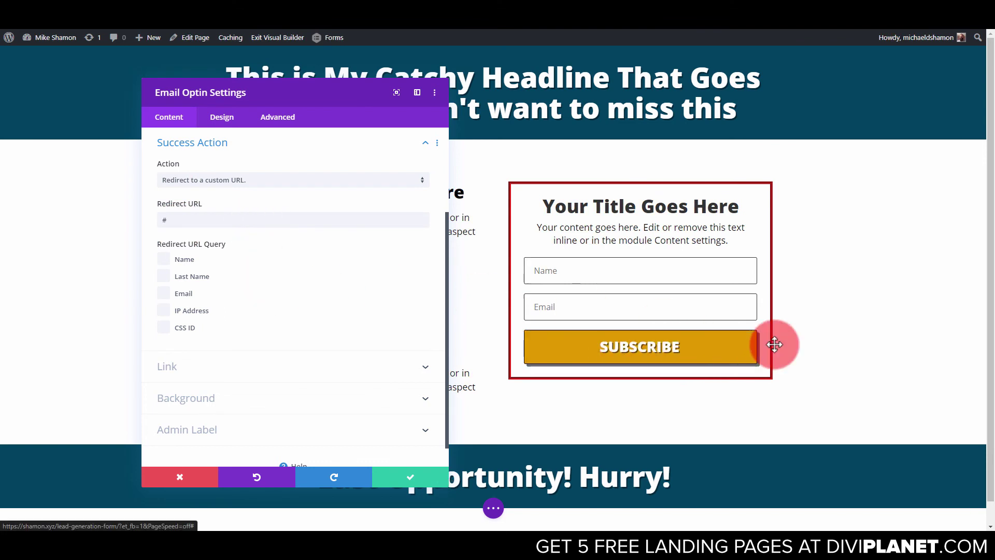
{"action": "left_click", "coordinate": [414, 475]}
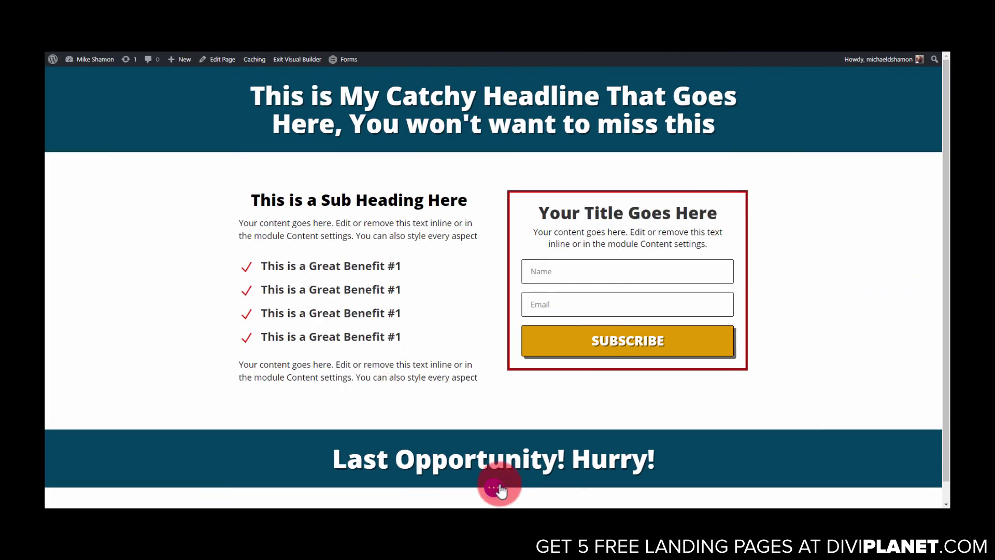
Preview the landing page at phone width.
{"action": "left_click", "coordinate": [495, 489]}
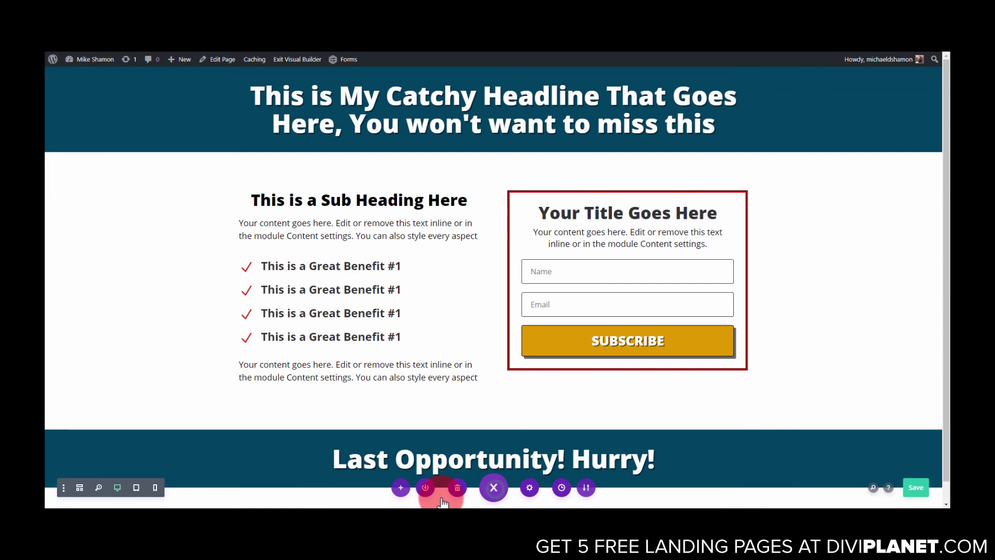
{"action": "left_click", "coordinate": [137, 488]}
{"action": "left_click", "coordinate": [156, 487]}
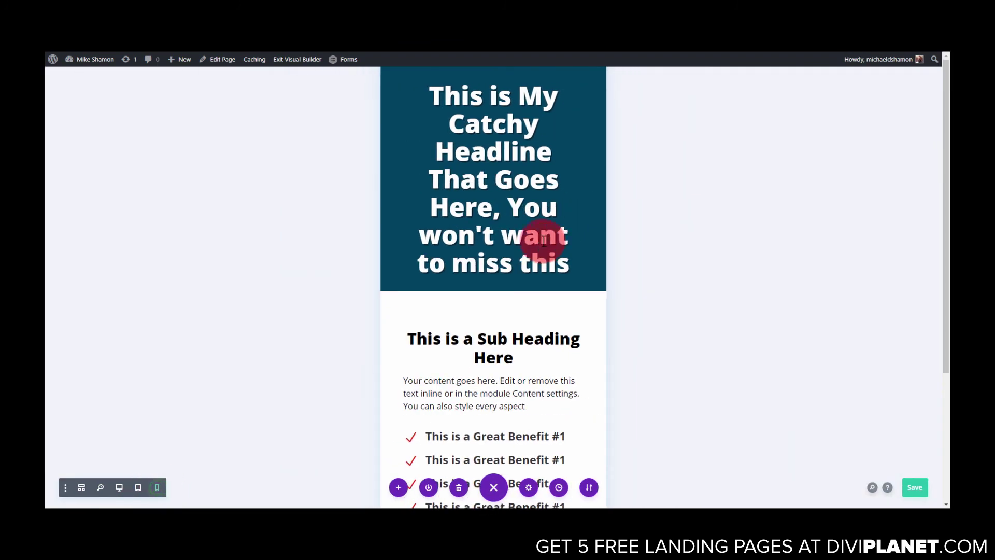
{"action": "scroll", "coordinate": [518, 358], "scroll_direction": "down", "scroll_amount": 8}
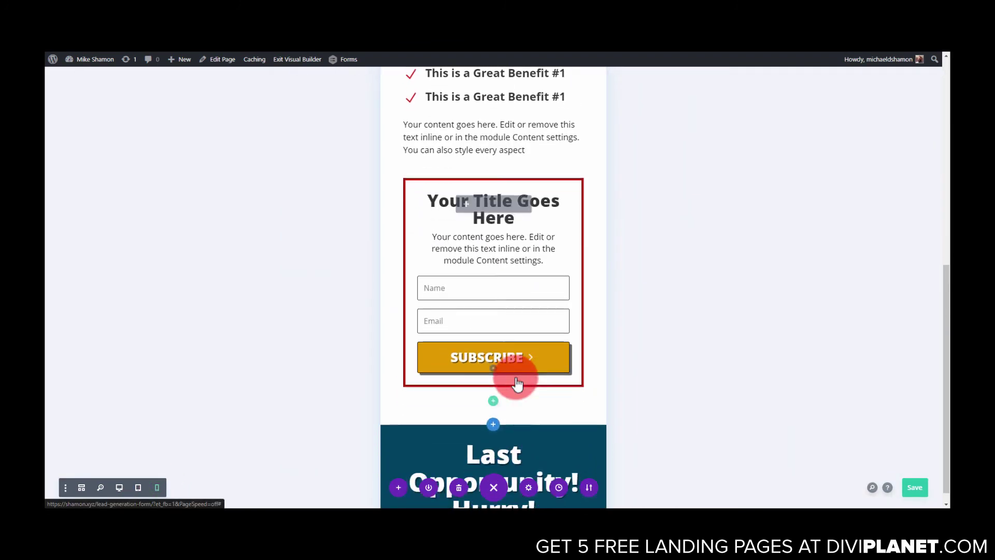
{"action": "scroll", "coordinate": [611, 400], "scroll_direction": "up", "scroll_amount": 10}
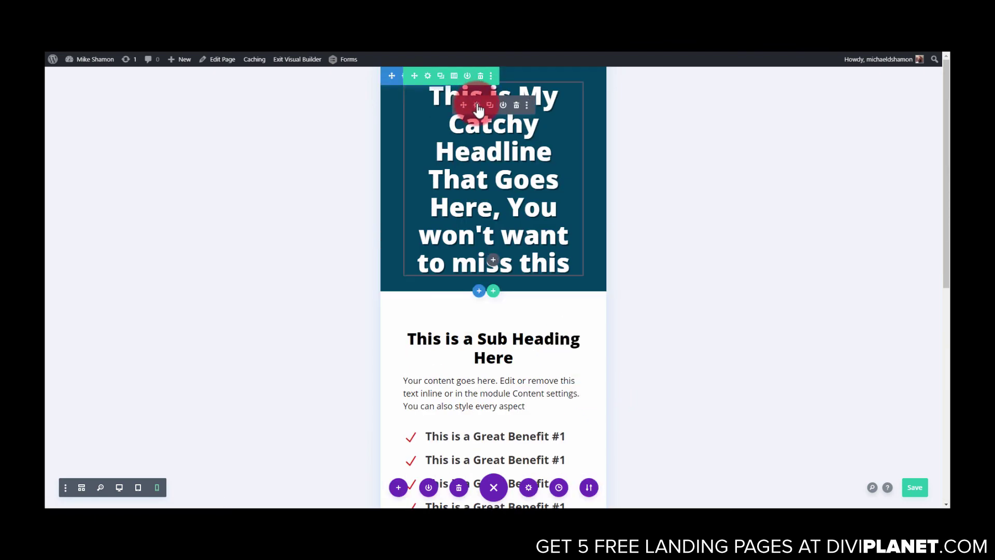
Enable responsive text size on the top headline and set the phone size to 26px.
{"action": "left_click", "coordinate": [477, 106]}
{"action": "left_click_drag", "start_coordinate": [249, 104], "coordinate": [690, 119]}
{"action": "left_click", "coordinate": [691, 139]}
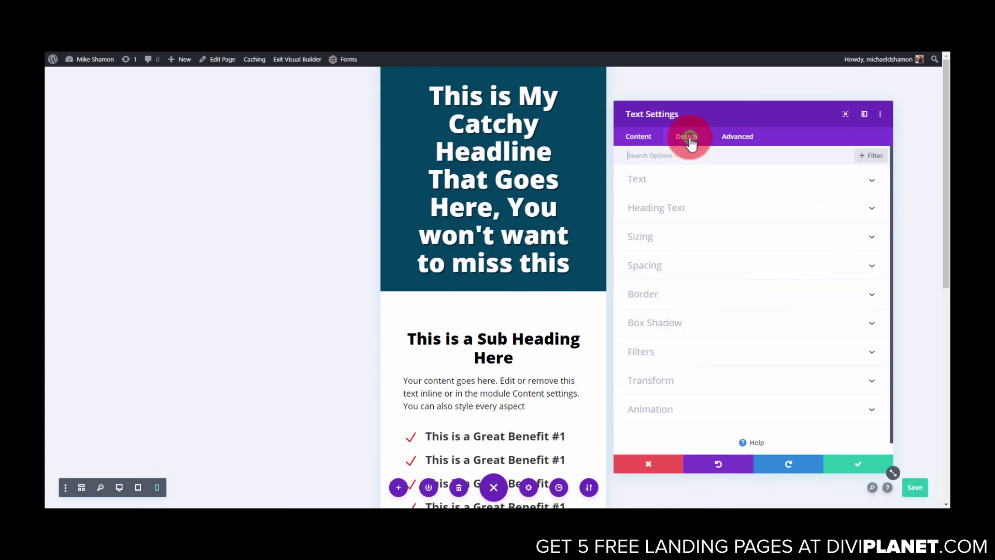
{"action": "left_click", "coordinate": [659, 186]}
{"action": "scroll", "coordinate": [754, 311], "scroll_direction": "down", "scroll_amount": 3}
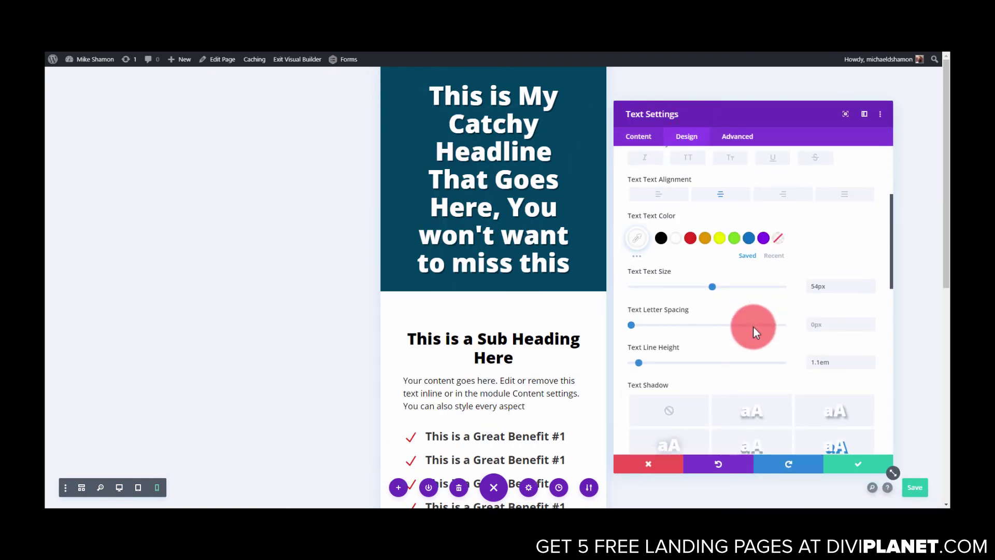
{"action": "left_click", "coordinate": [693, 271]}
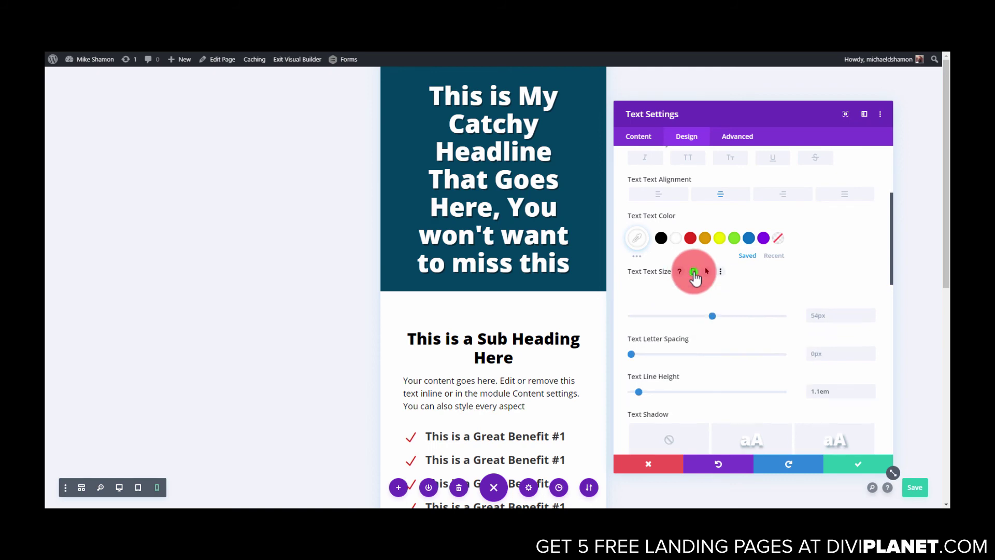
{"action": "left_click", "coordinate": [818, 315]}
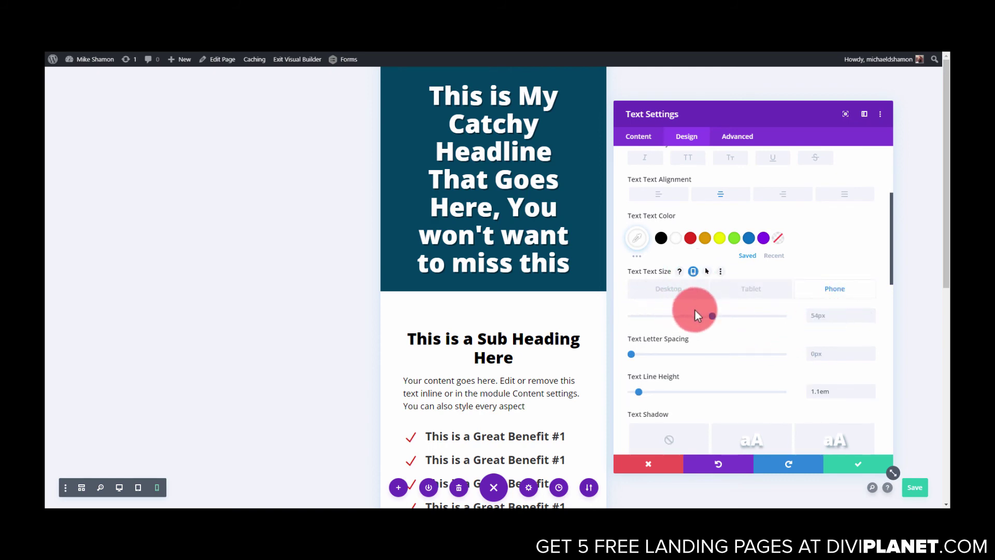
{"action": "left_click_drag", "start_coordinate": [712, 316], "coordinate": [670, 315]}
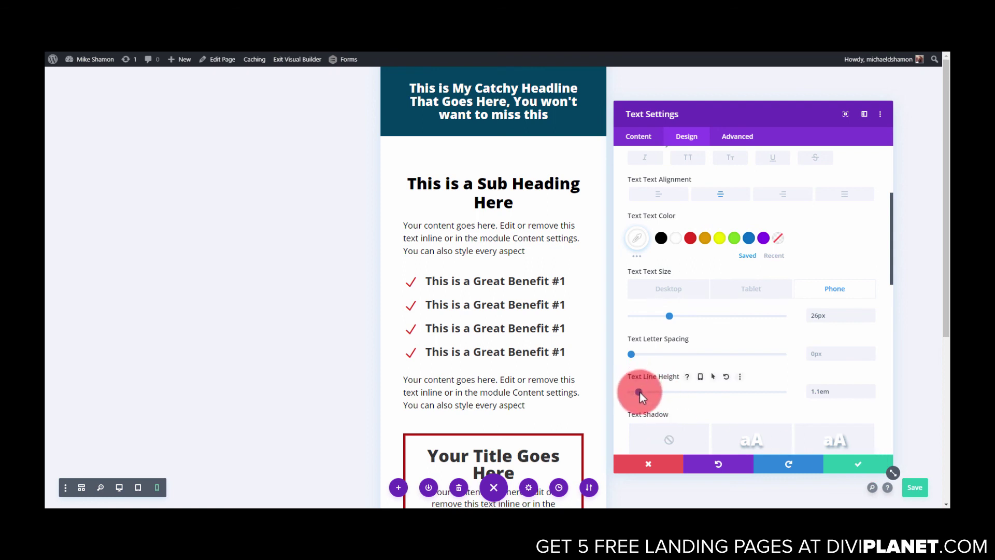
{"action": "left_click_drag", "start_coordinate": [640, 392], "coordinate": [639, 393]}
{"action": "left_click", "coordinate": [838, 469]}
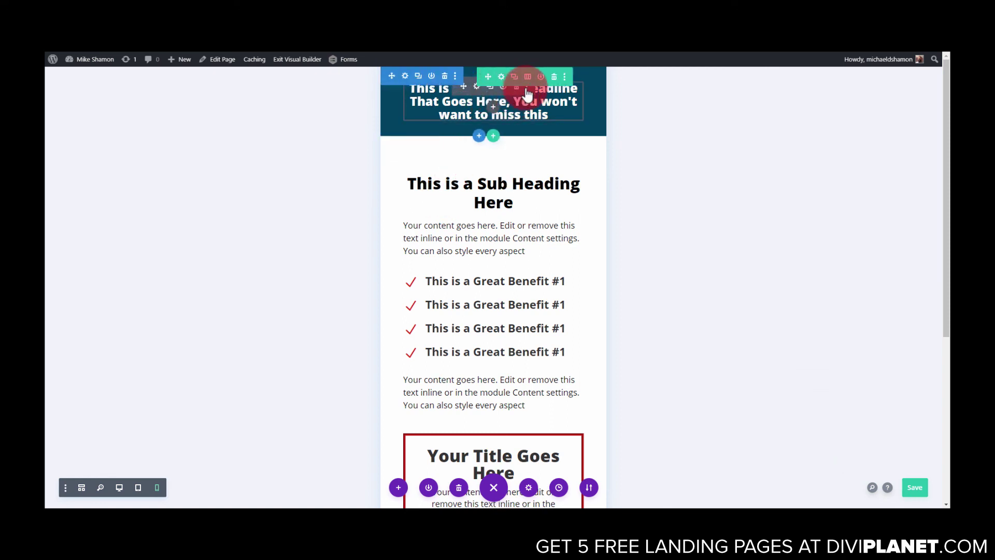
Copy the top headline's module styles and paste them onto the 'Last Opportunity! Hurry!' banner text.
{"action": "right_click", "coordinate": [527, 92]}
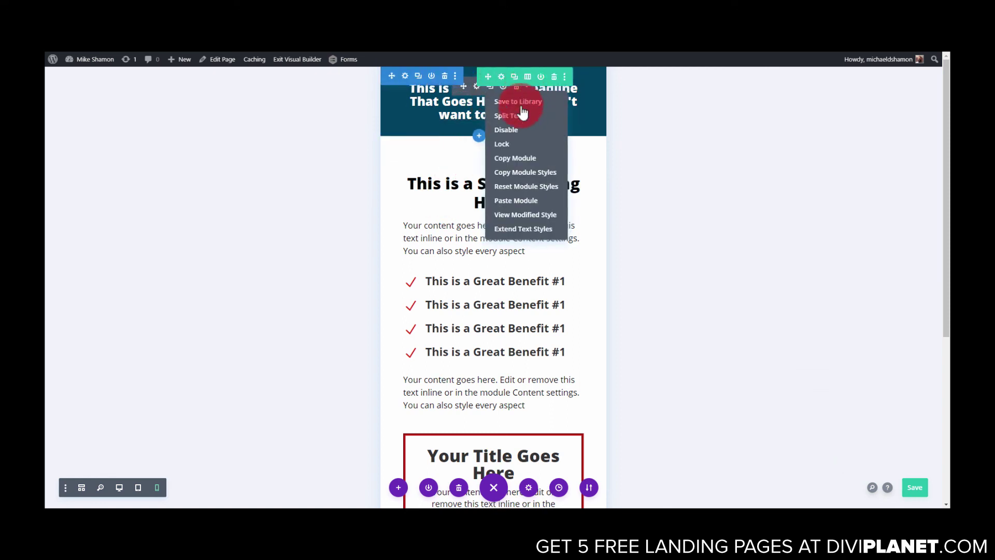
{"action": "left_click", "coordinate": [520, 173]}
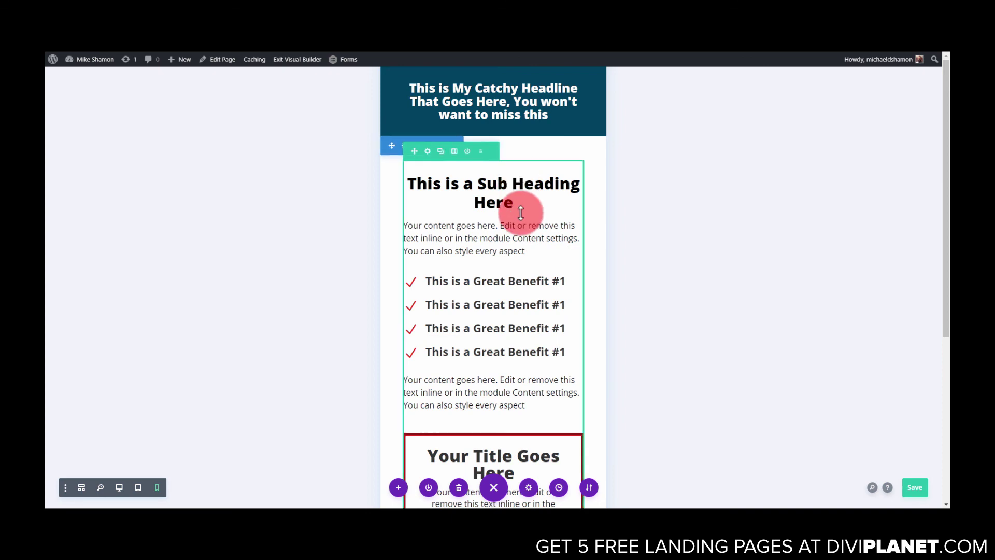
{"action": "scroll", "coordinate": [513, 244], "scroll_direction": "down", "scroll_amount": 5}
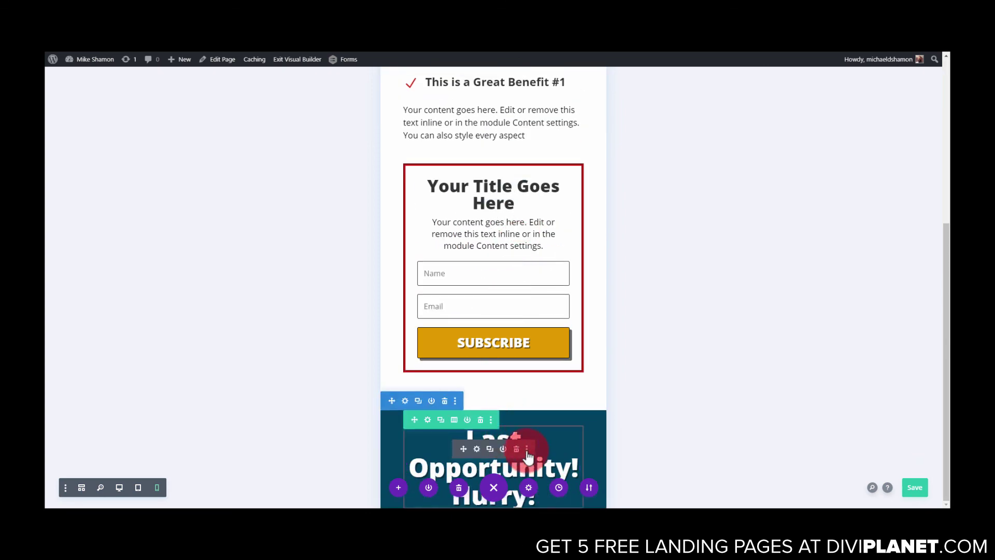
{"action": "left_click", "coordinate": [526, 450]}
{"action": "left_click", "coordinate": [526, 381]}
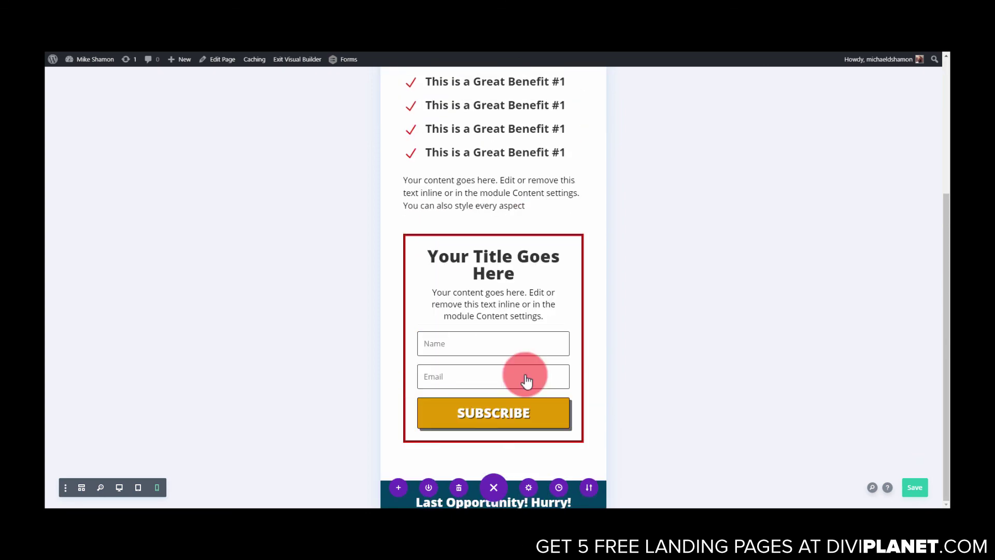
{"action": "mouse_move", "coordinate": [576, 328]}
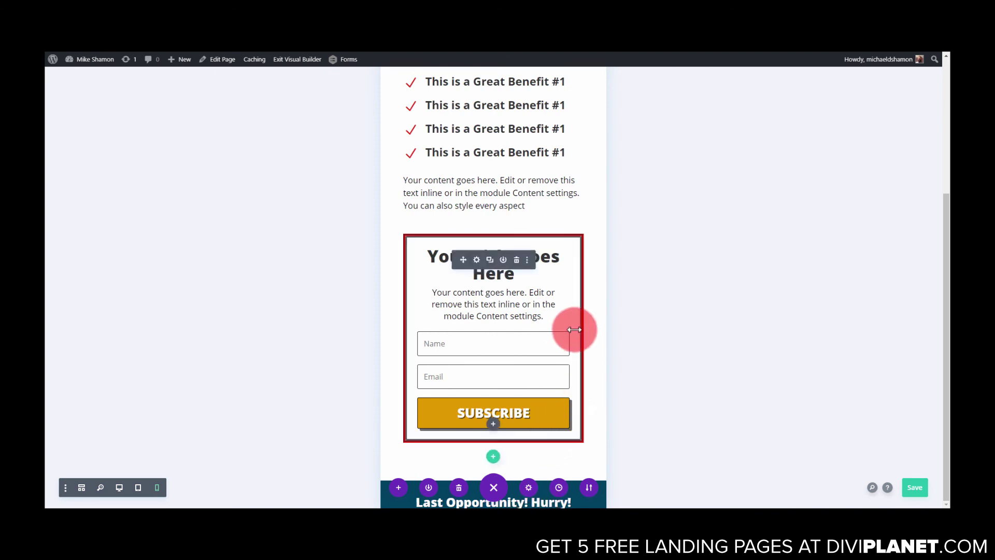
{"action": "scroll", "coordinate": [572, 335], "scroll_direction": "up", "scroll_amount": 4}
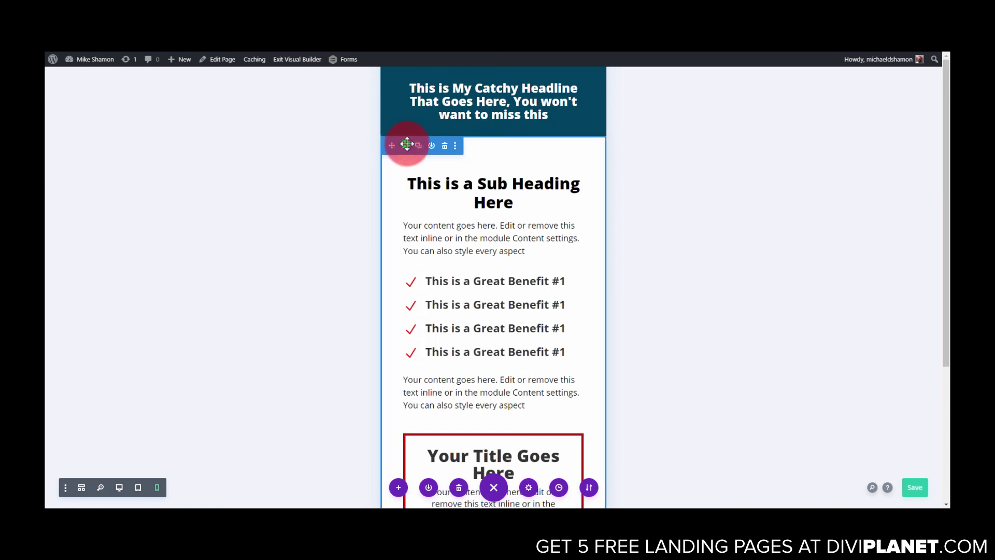
Set the content section's phone top and bottom margin and padding to 0px.
{"action": "left_click", "coordinate": [407, 145]}
{"action": "left_click", "coordinate": [684, 138]}
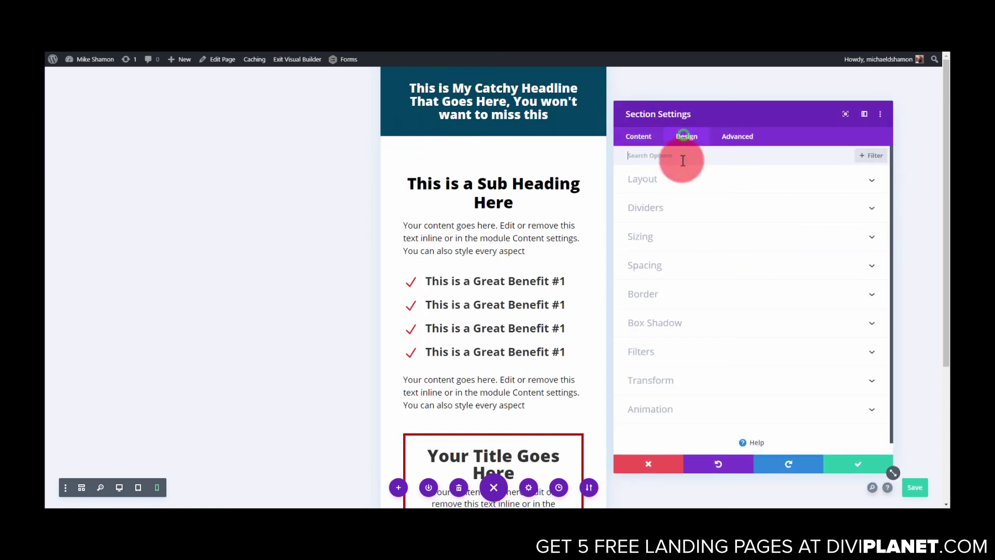
{"action": "left_click", "coordinate": [653, 278]}
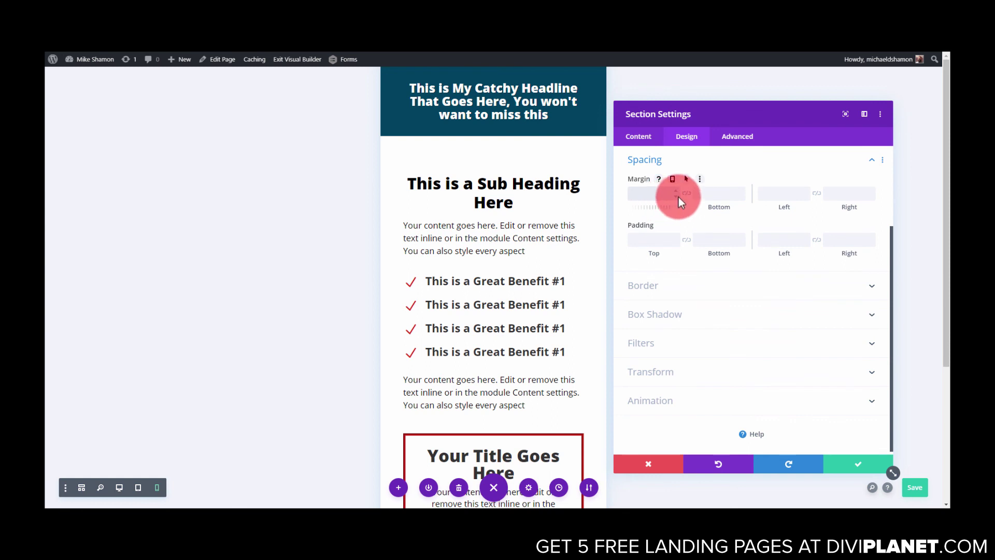
{"action": "left_click", "coordinate": [673, 179]}
{"action": "type", "text": "0"}
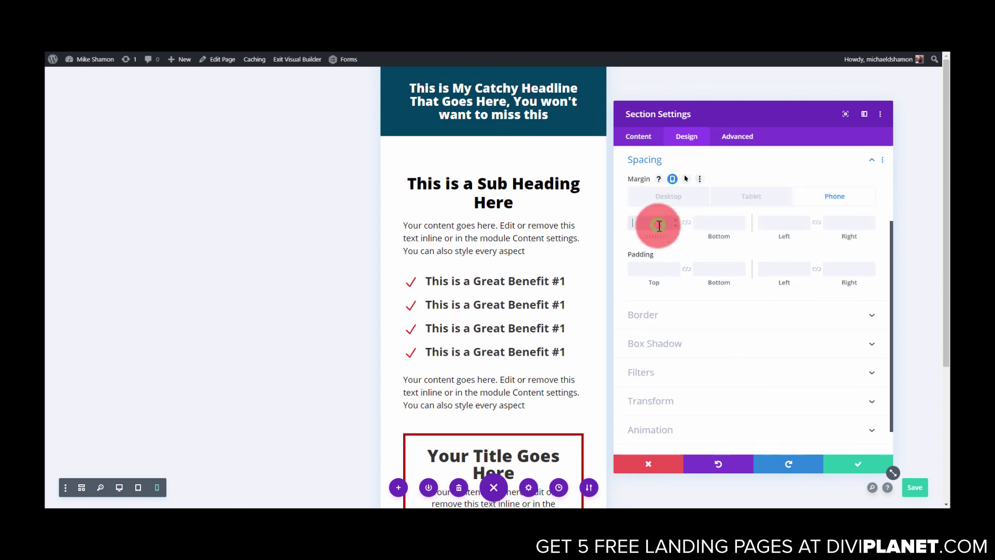
{"action": "left_click", "coordinate": [686, 222]}
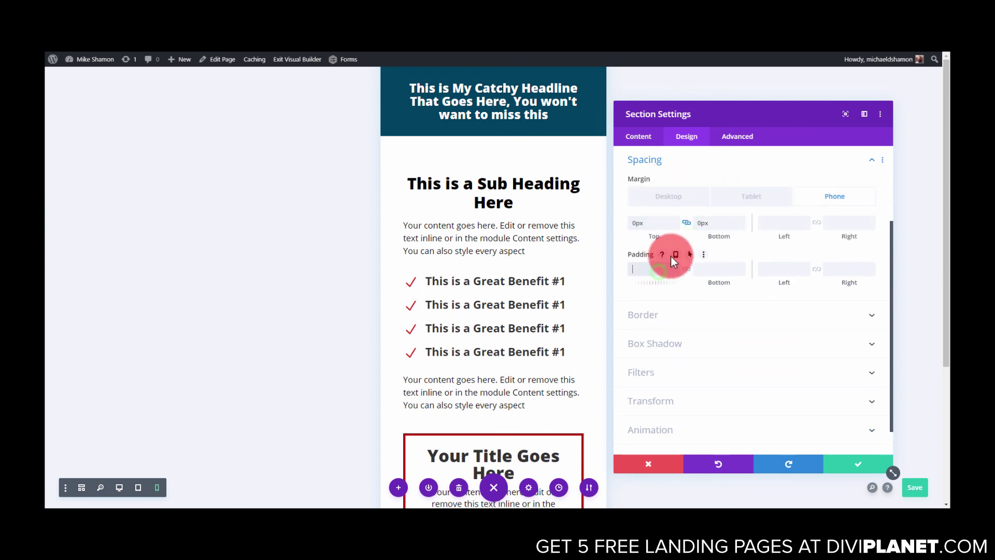
{"action": "left_click", "coordinate": [675, 254]}
{"action": "left_click", "coordinate": [654, 296]}
{"action": "type", "text": "0"}
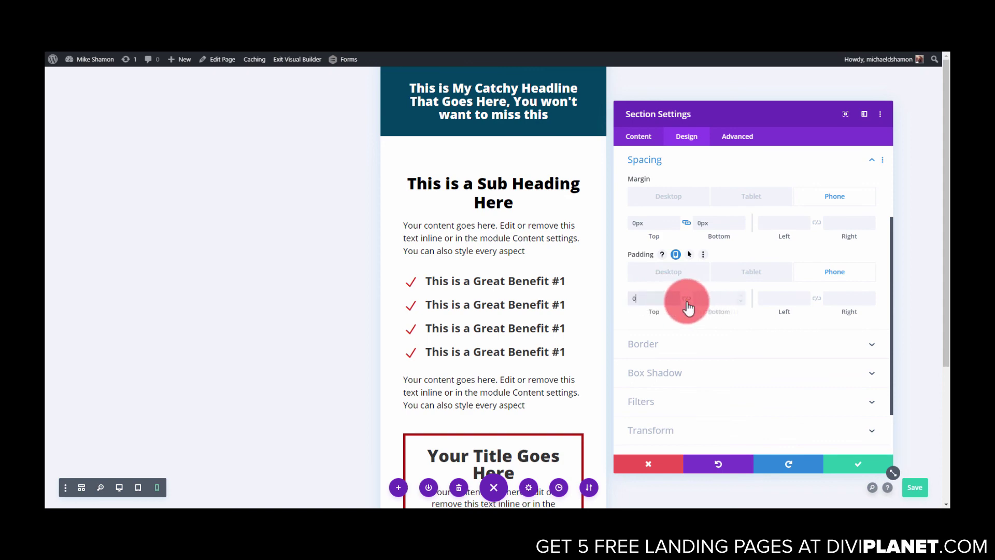
{"action": "left_click", "coordinate": [687, 299]}
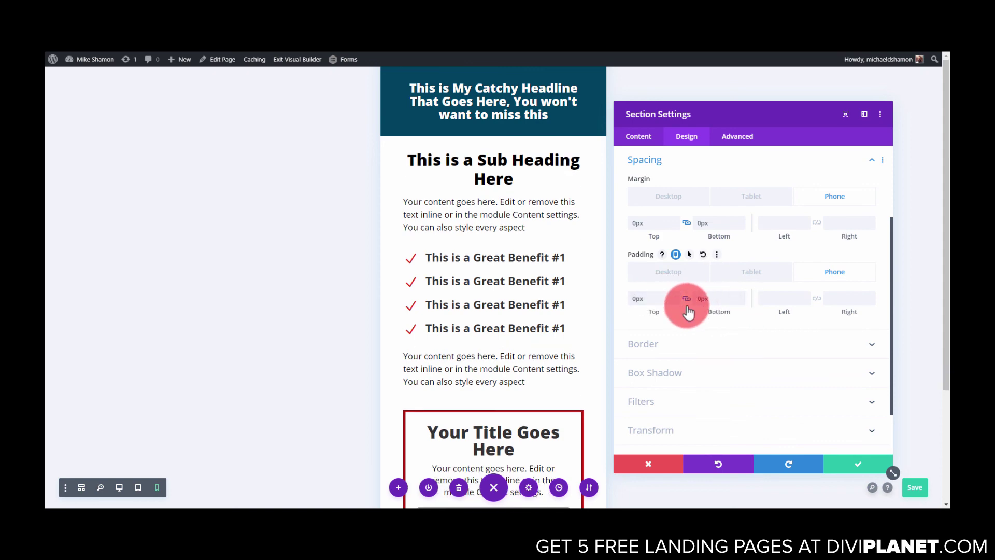
Set the content section's tablet top padding to 0px.
{"action": "left_click", "coordinate": [749, 274]}
{"action": "left_click", "coordinate": [661, 303]}
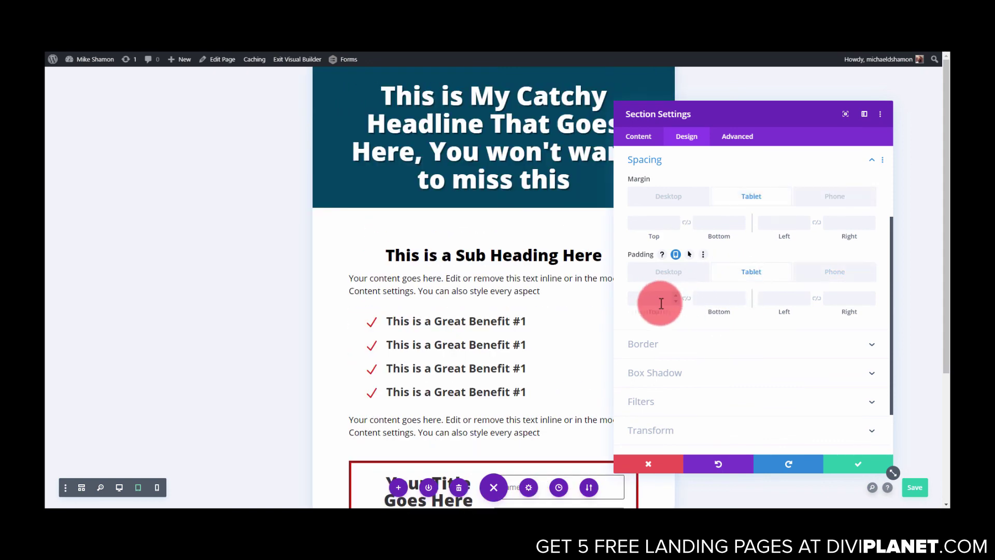
{"action": "type", "text": "0"}
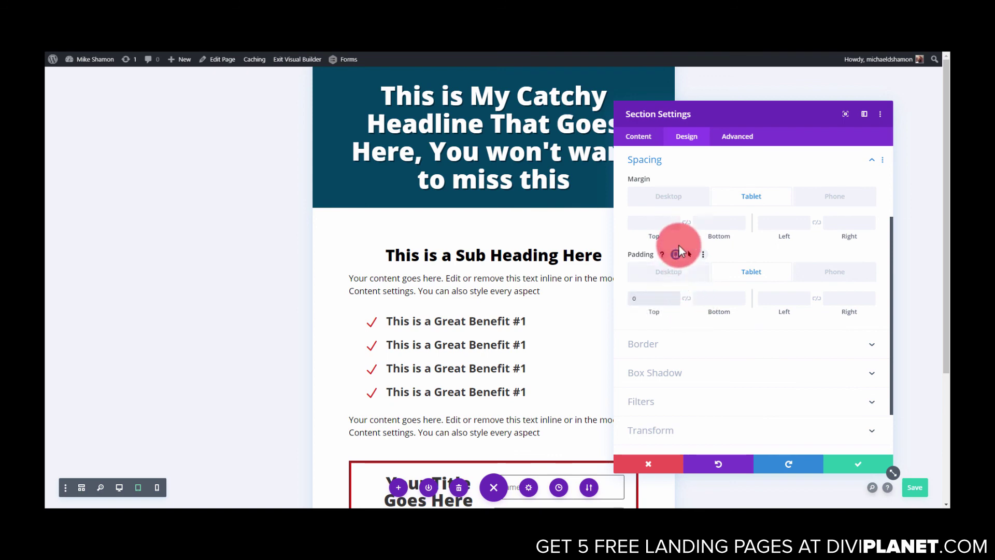
{"action": "left_click", "coordinate": [658, 224]}
{"action": "left_click", "coordinate": [678, 316]}
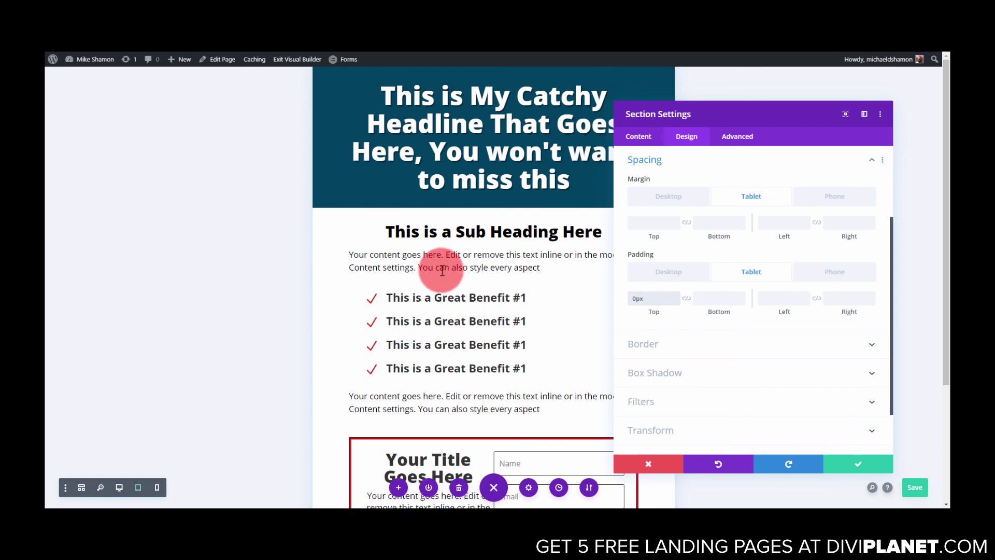
{"action": "scroll", "coordinate": [442, 270], "scroll_direction": "down", "scroll_amount": 3}
{"action": "scroll", "coordinate": [442, 282], "scroll_direction": "up", "scroll_amount": 3}
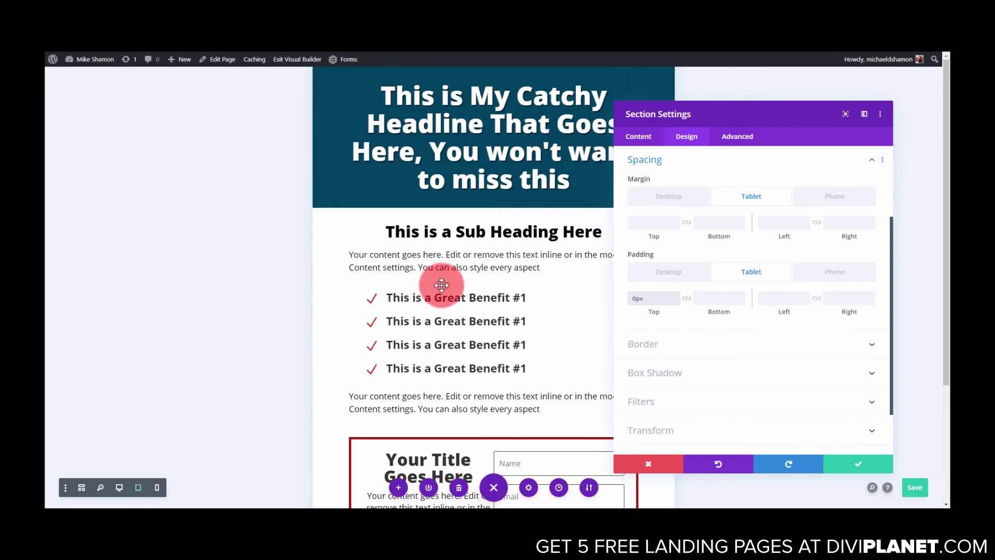
In tablet view, shrink the top headline's text size from 54px to 43px and save.
{"action": "left_click", "coordinate": [861, 462]}
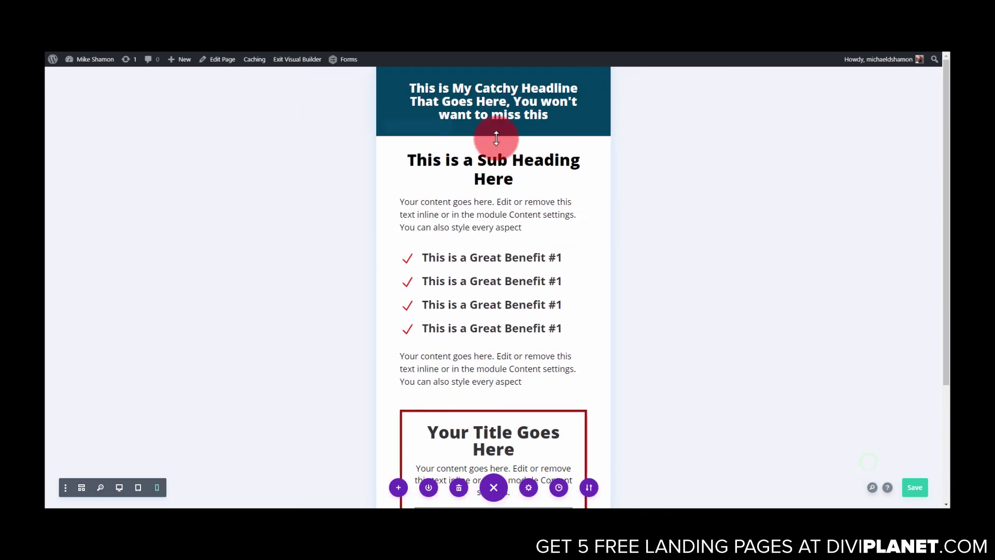
{"action": "left_click", "coordinate": [138, 488]}
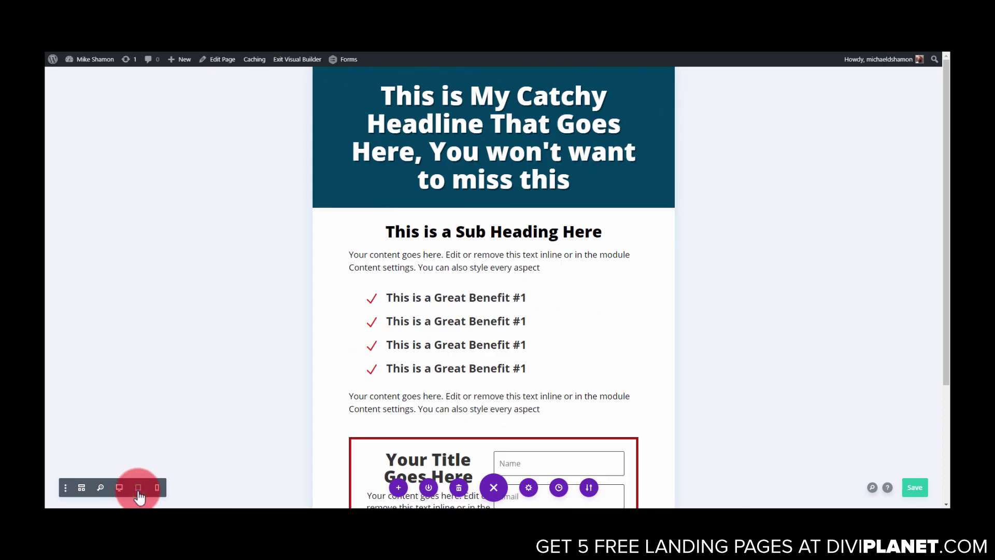
{"action": "left_click", "coordinate": [555, 144]}
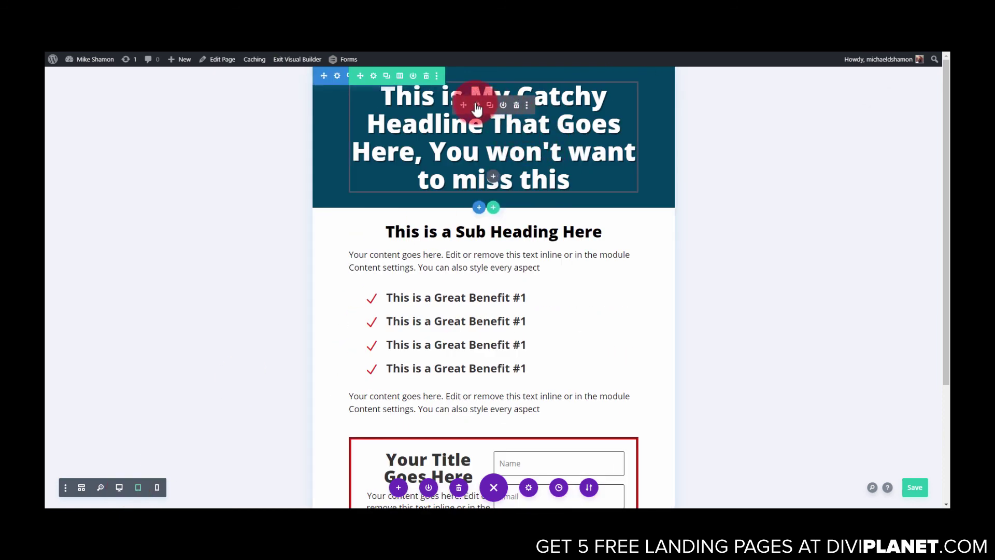
{"action": "left_click", "coordinate": [476, 105]}
{"action": "left_click", "coordinate": [694, 136]}
{"action": "left_click", "coordinate": [650, 184]}
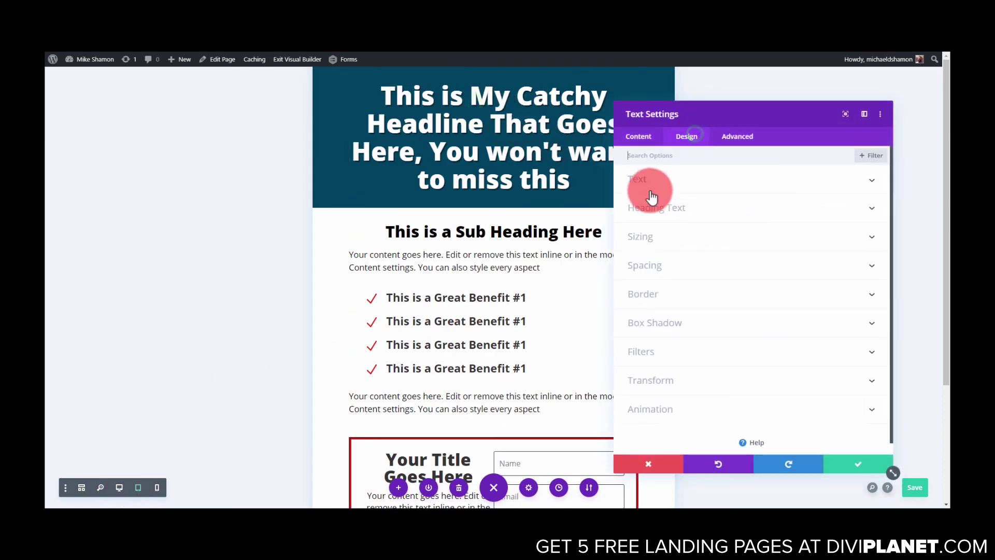
{"action": "scroll", "coordinate": [747, 287], "scroll_direction": "down", "scroll_amount": 5}
{"action": "left_click", "coordinate": [821, 237]}
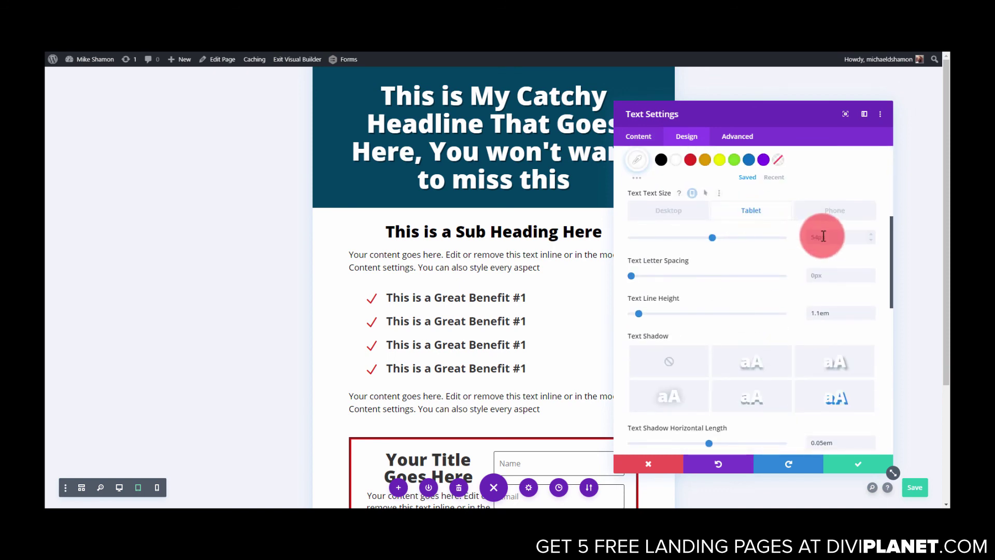
{"action": "left_click_drag", "start_coordinate": [711, 238], "coordinate": [694, 237]}
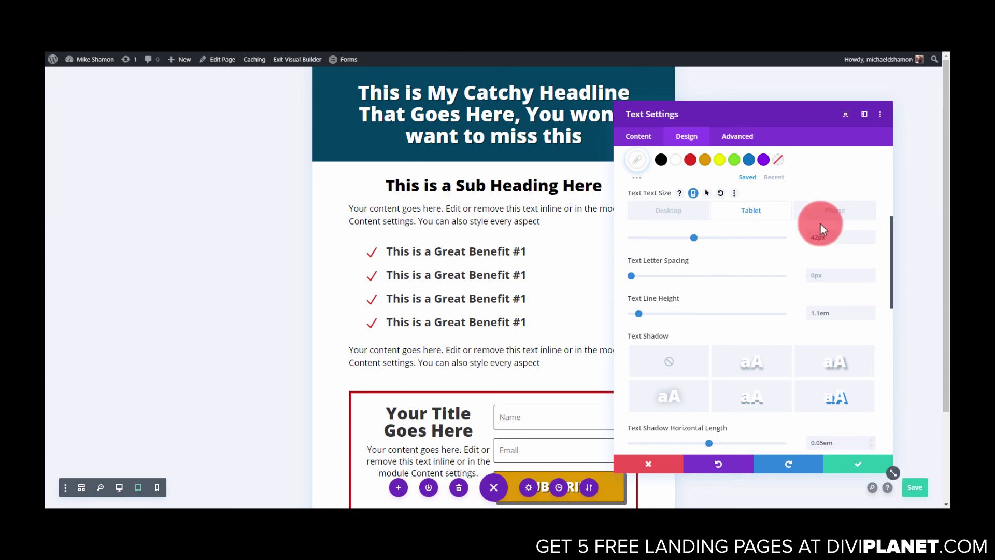
{"action": "left_click", "coordinate": [853, 469]}
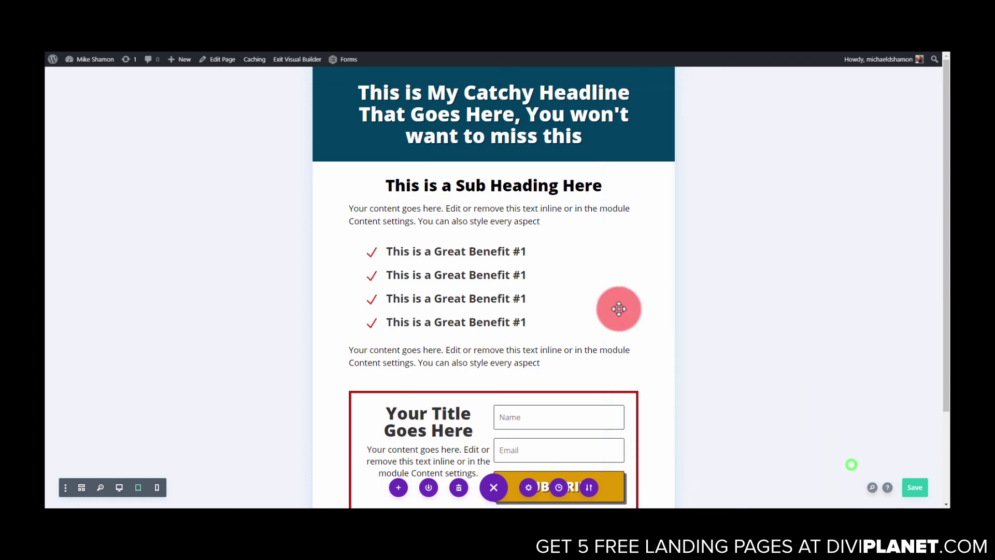
Copy the headline's module styles for reuse on the 'Last Opportunity! Hurry!' banner text.
{"action": "left_click", "coordinate": [526, 107]}
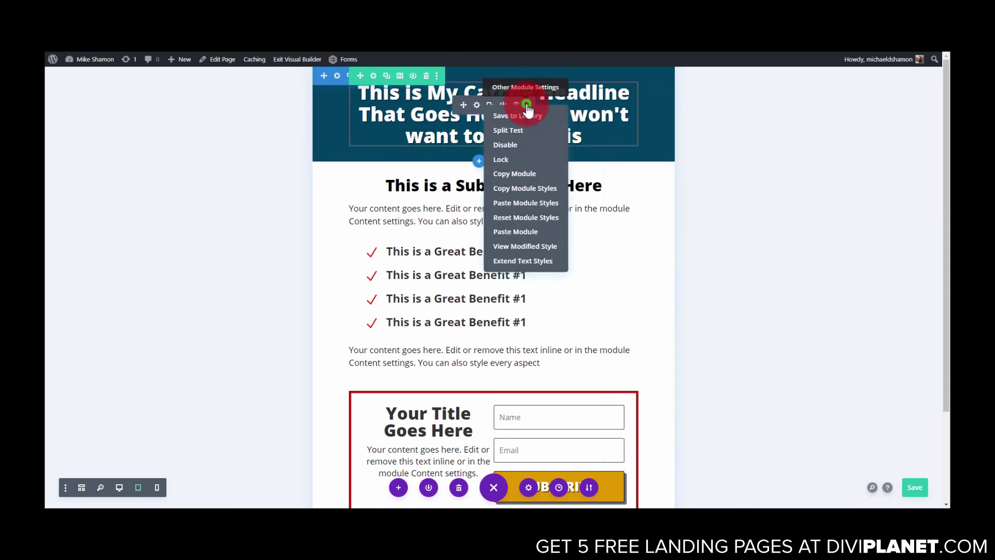
{"action": "left_click", "coordinate": [513, 192]}
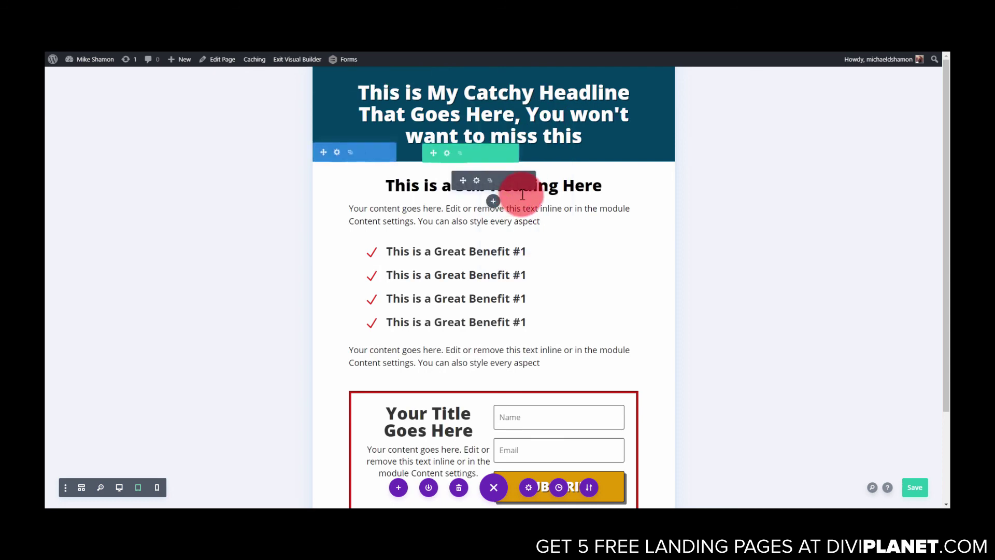
{"action": "scroll", "coordinate": [513, 466], "scroll_direction": "down", "scroll_amount": 3}
{"action": "left_click", "coordinate": [526, 458]}
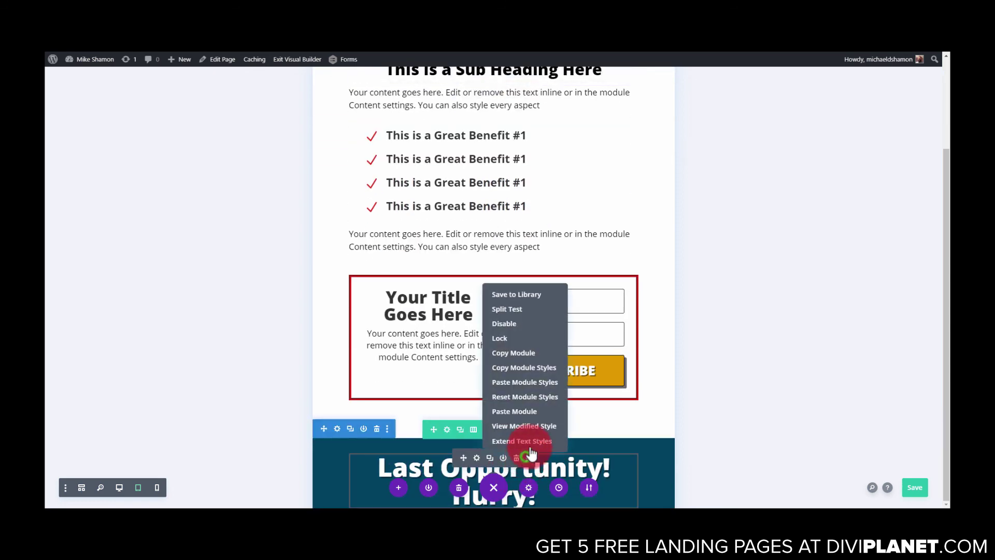
Paste the headline styling onto the banner text, save the page, and return to desktop view.
{"action": "left_click", "coordinate": [524, 384]}
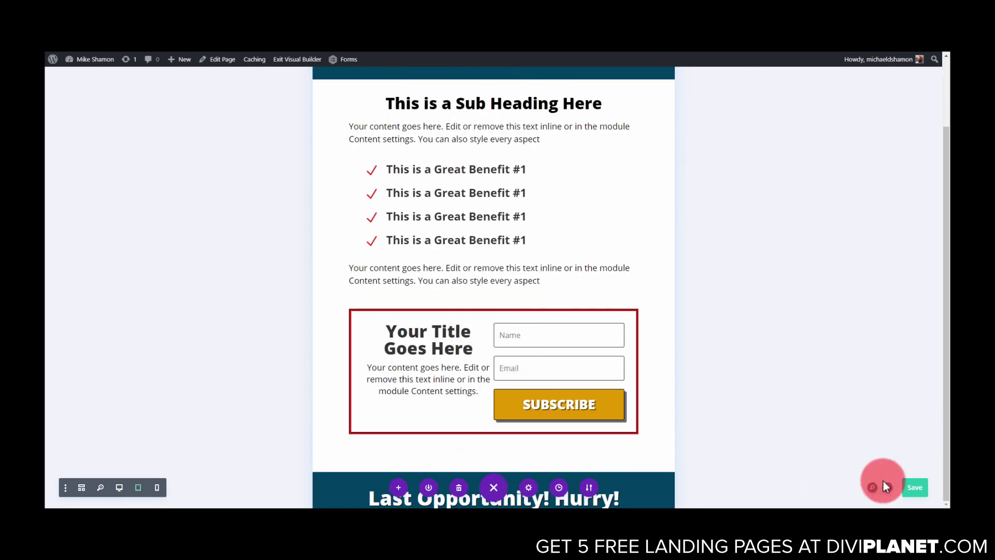
{"action": "left_click", "coordinate": [916, 485]}
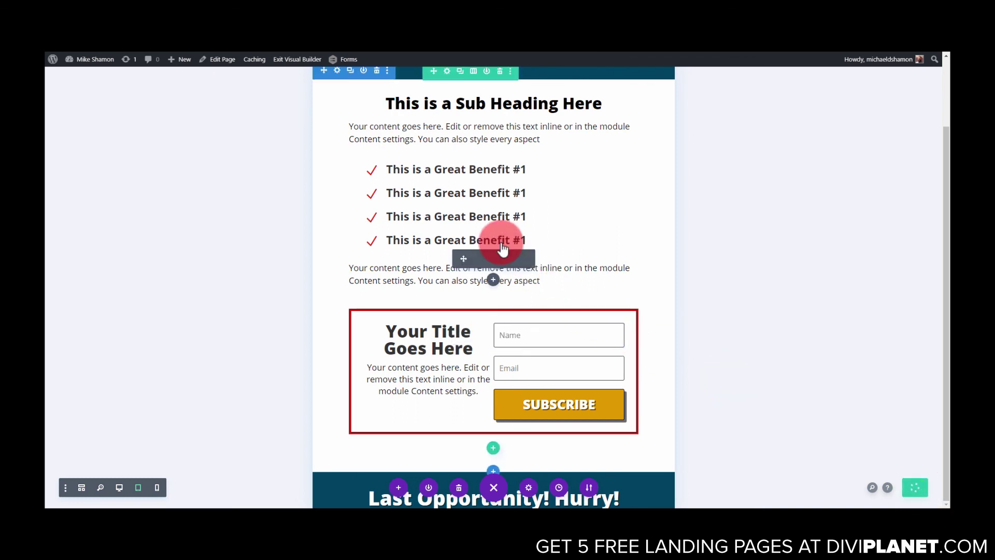
{"action": "left_click", "coordinate": [119, 489]}
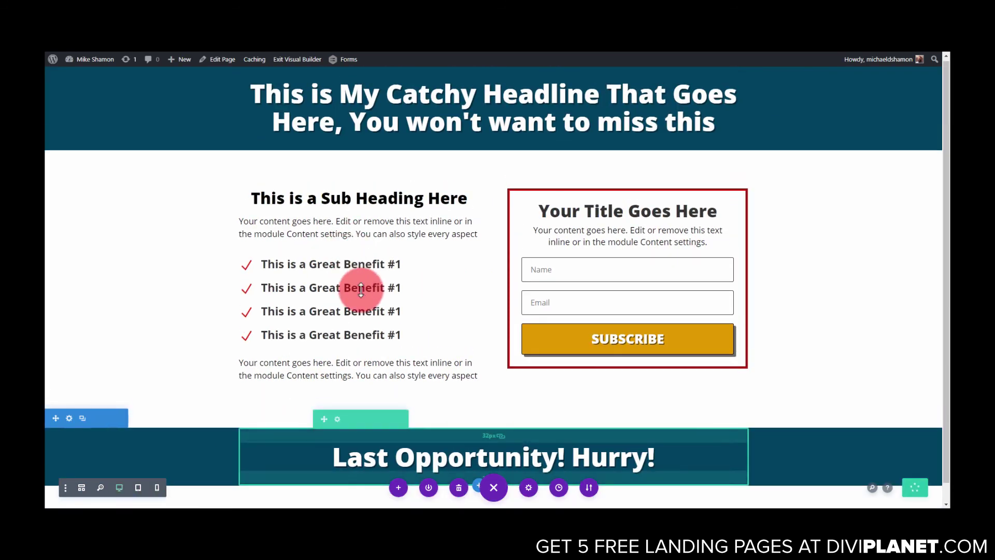
{"action": "mouse_move", "coordinate": [362, 286]}
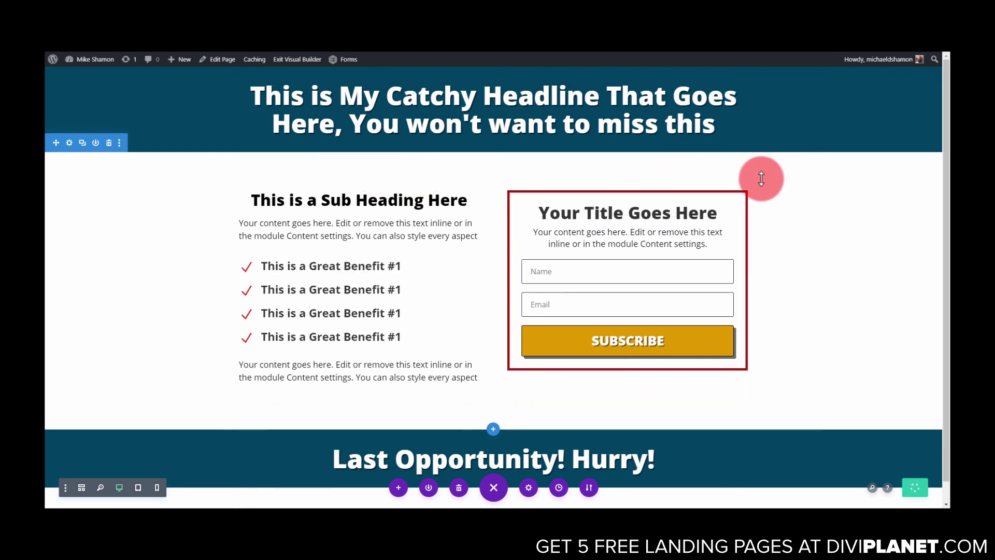
{"action": "mouse_move", "coordinate": [815, 220]}
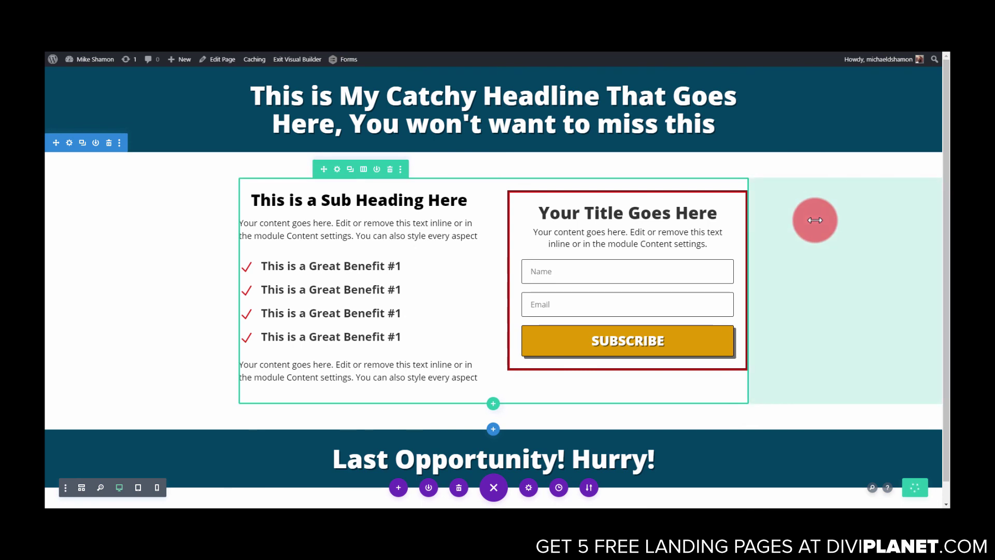